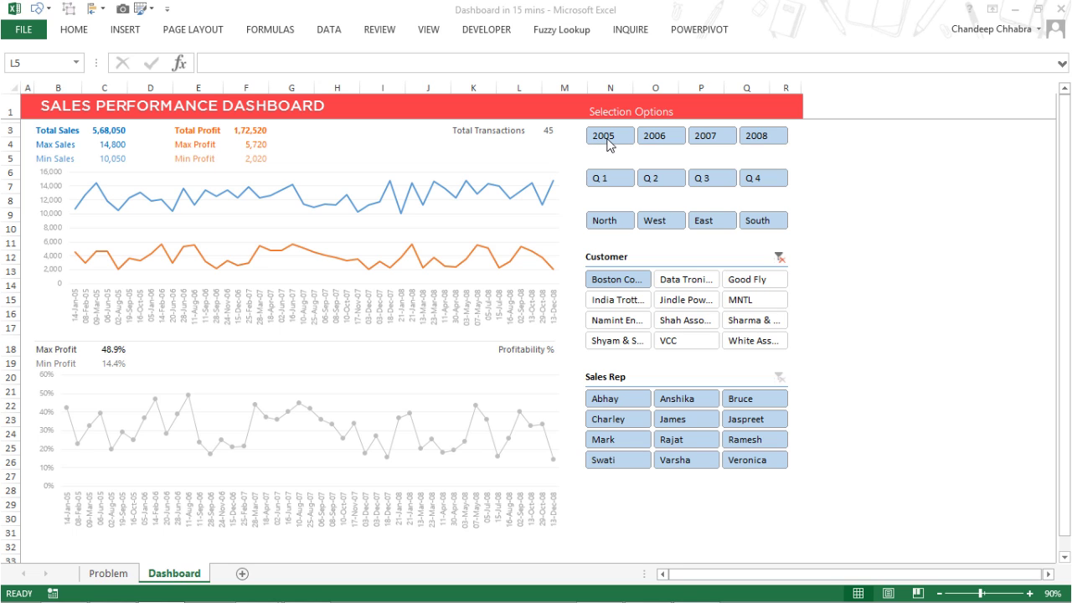
Step: Clear the customer filter and filter the sales dashboard to year 2005 and customer Good Fly
click(777, 257)
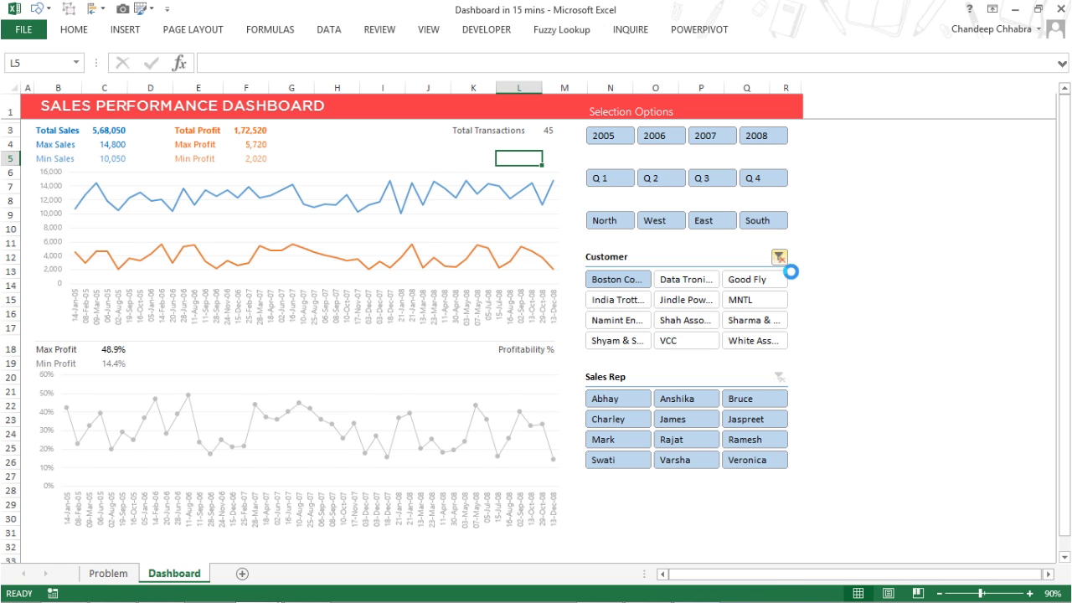
click(627, 141)
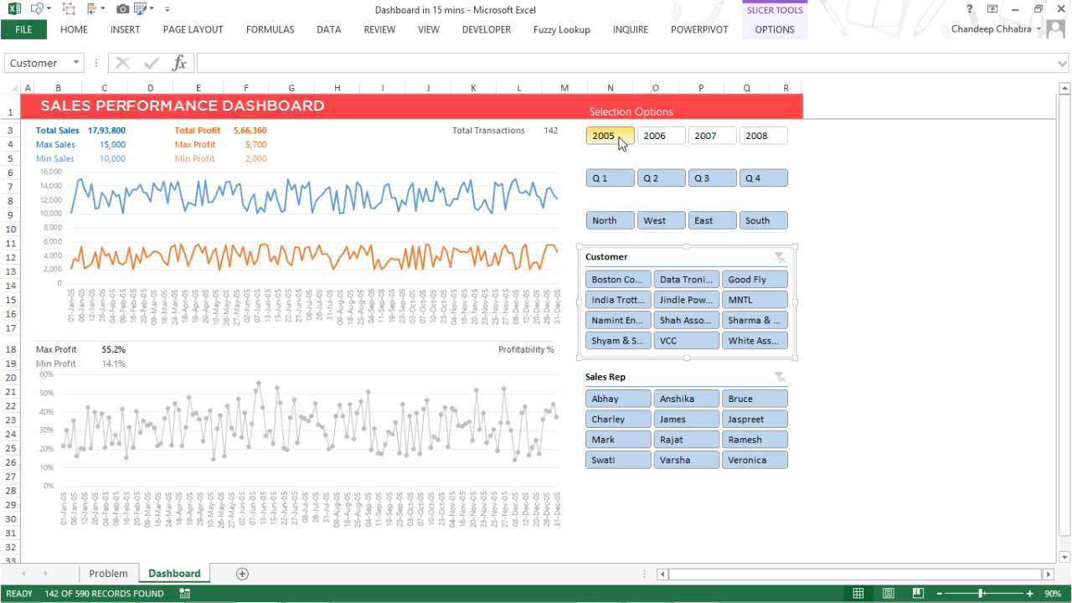
click(641, 243)
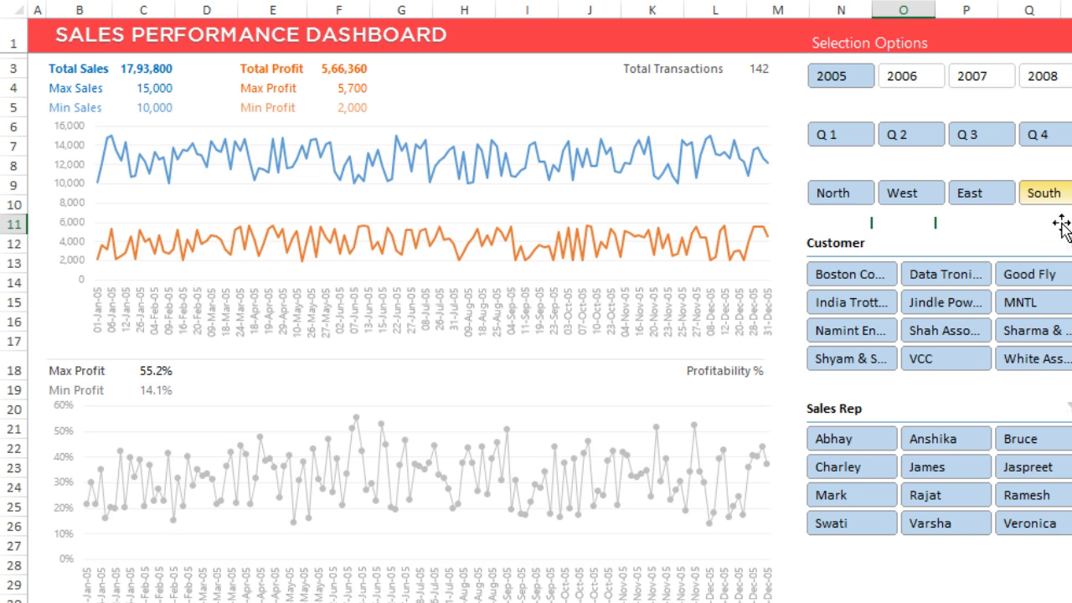
click(1057, 280)
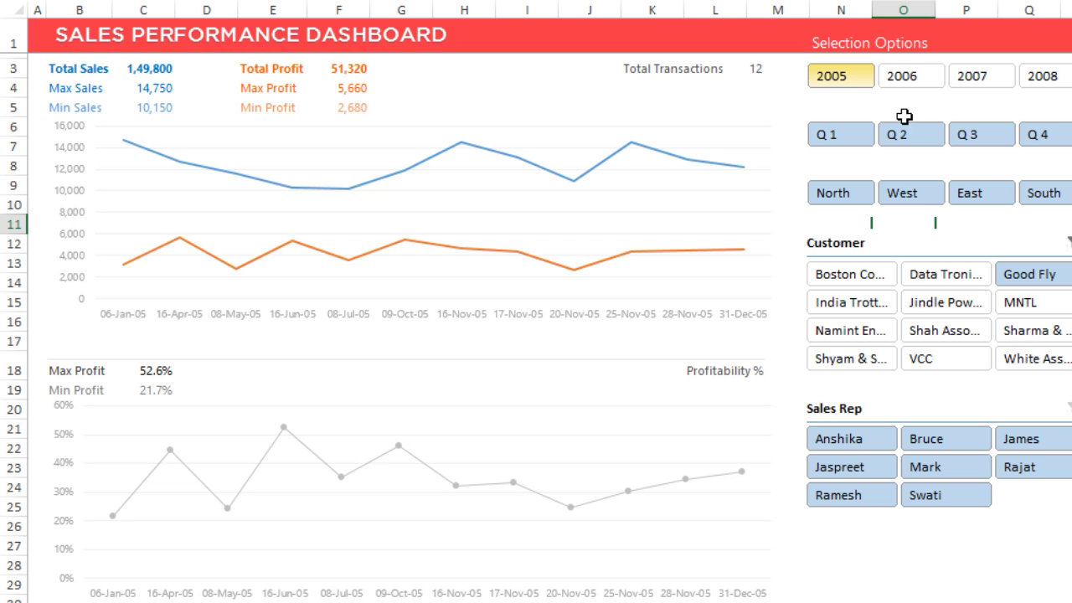
Step: Filter the dashboard to Q 2 of 2008 and clear the customer filter
click(1047, 80)
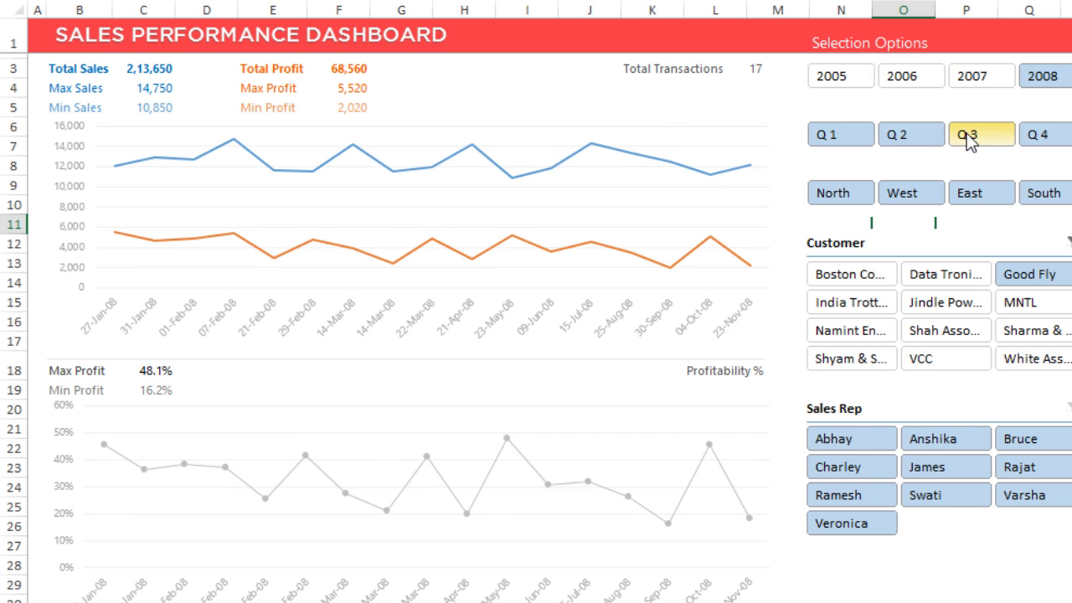
click(895, 134)
key(alt+c)
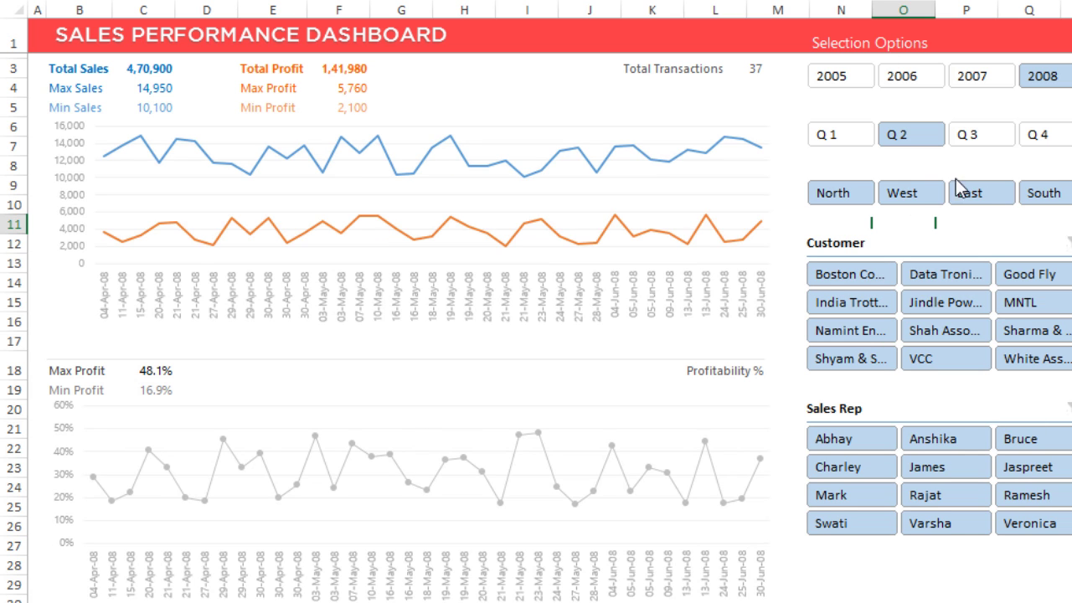
Step: Filter the dashboard to Q 3, then select all four quarters and a single sales rep
click(1004, 144)
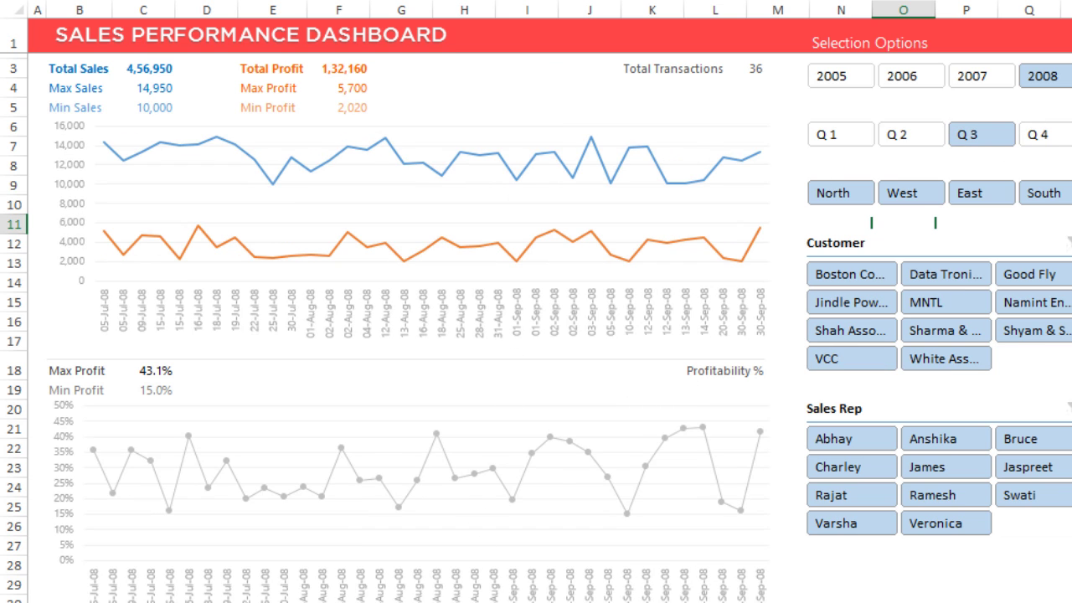
drag(833, 134, 1043, 134)
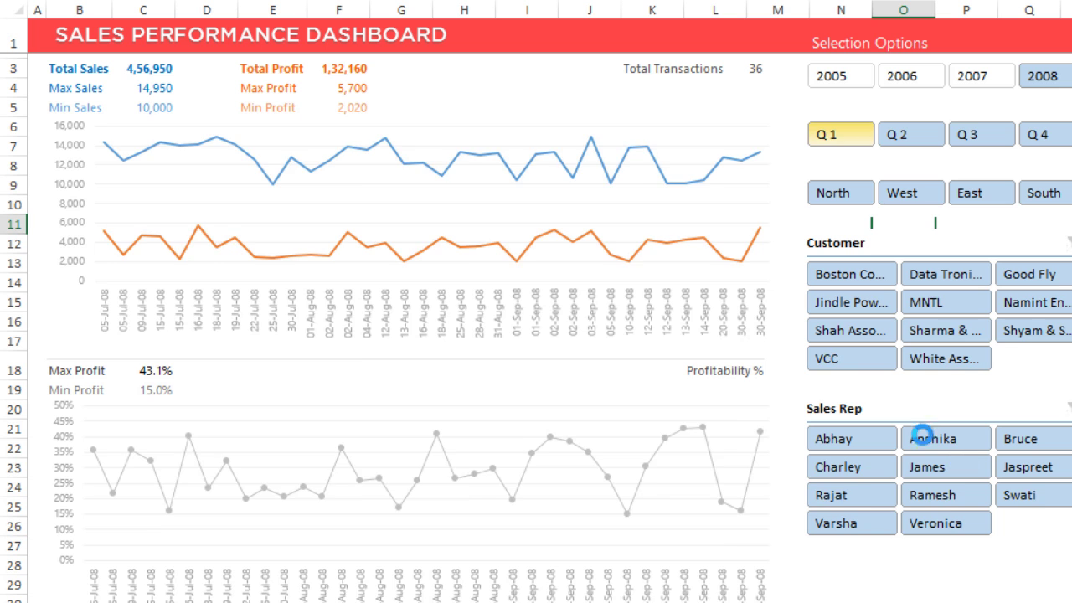
click(851, 472)
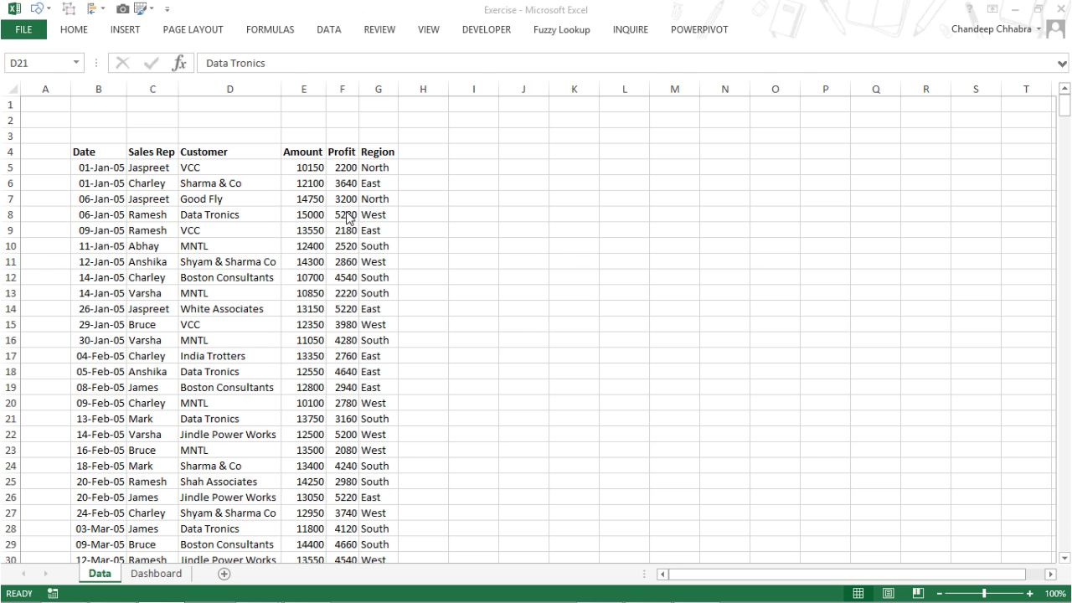
Step: Examine the Exercise workbook's Dashboard sheet header row, its title text box and the Selection Options cell, and return to the Data sheet
click(493, 11)
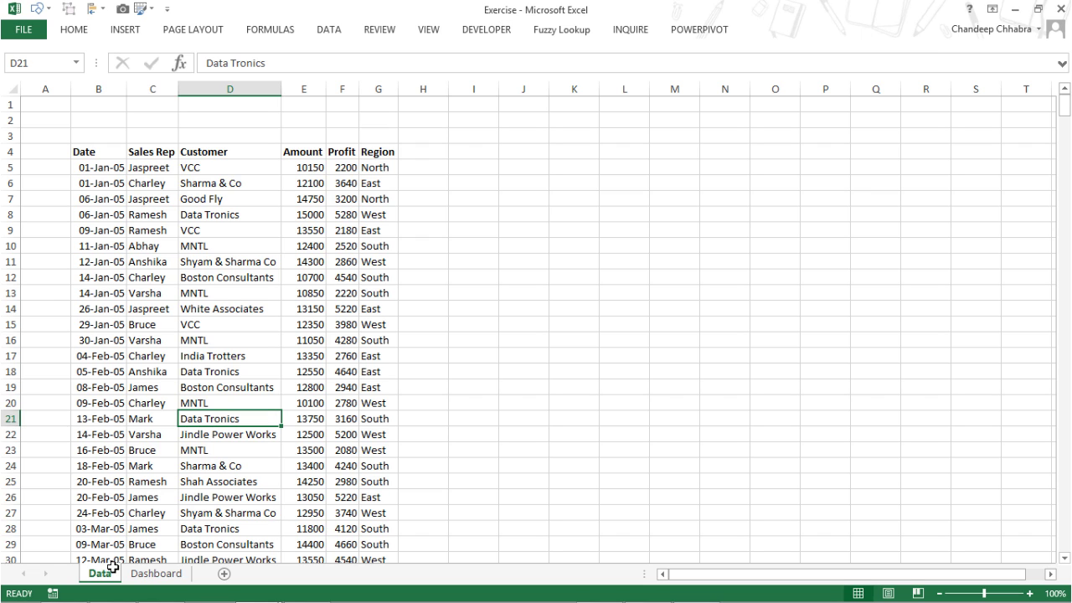
click(157, 574)
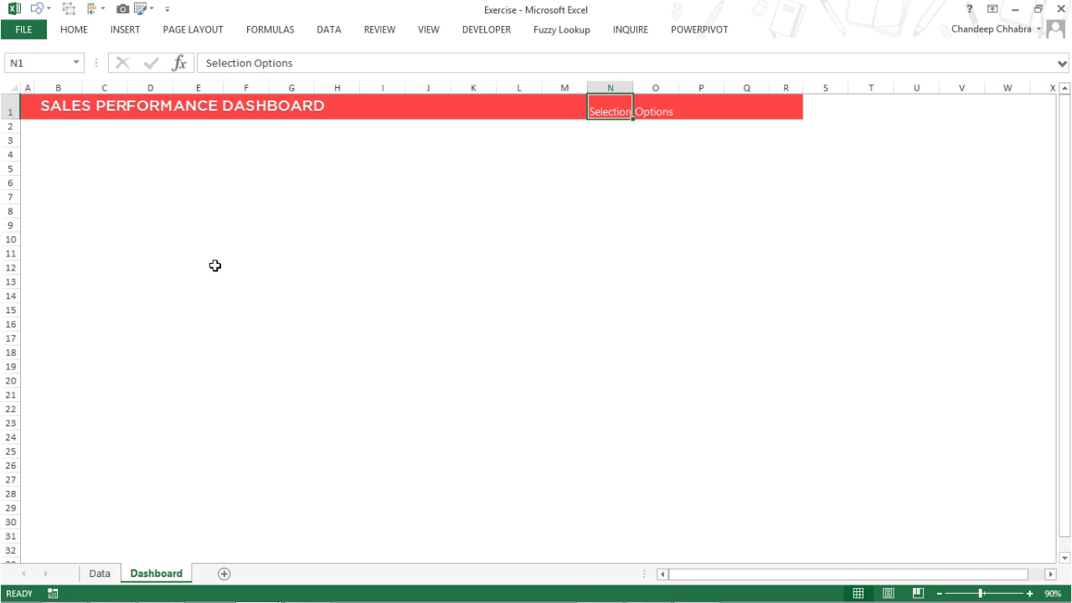
click(11, 107)
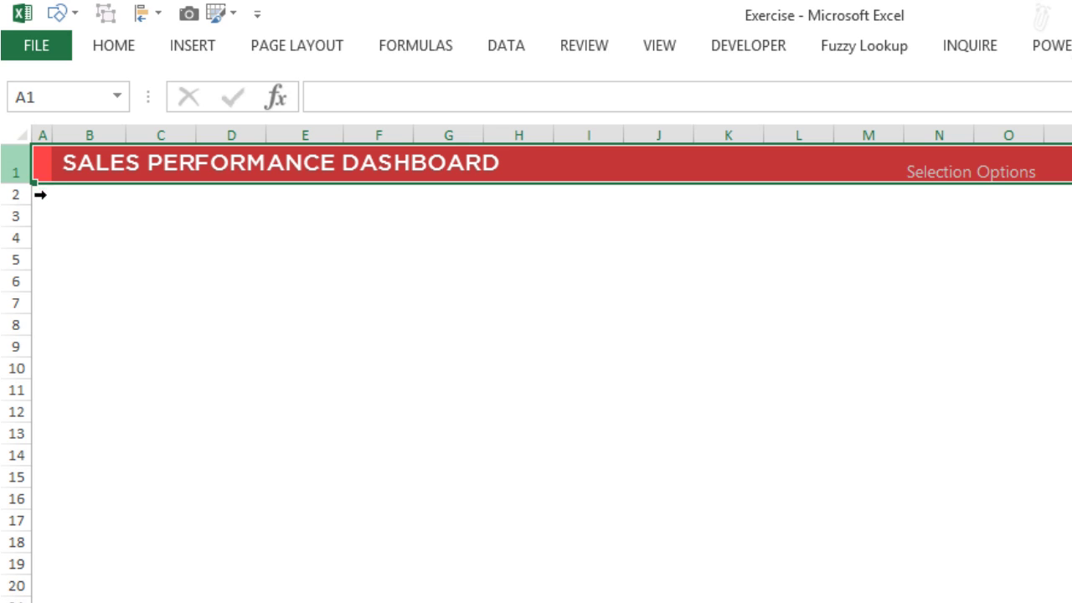
click(96, 181)
click(99, 164)
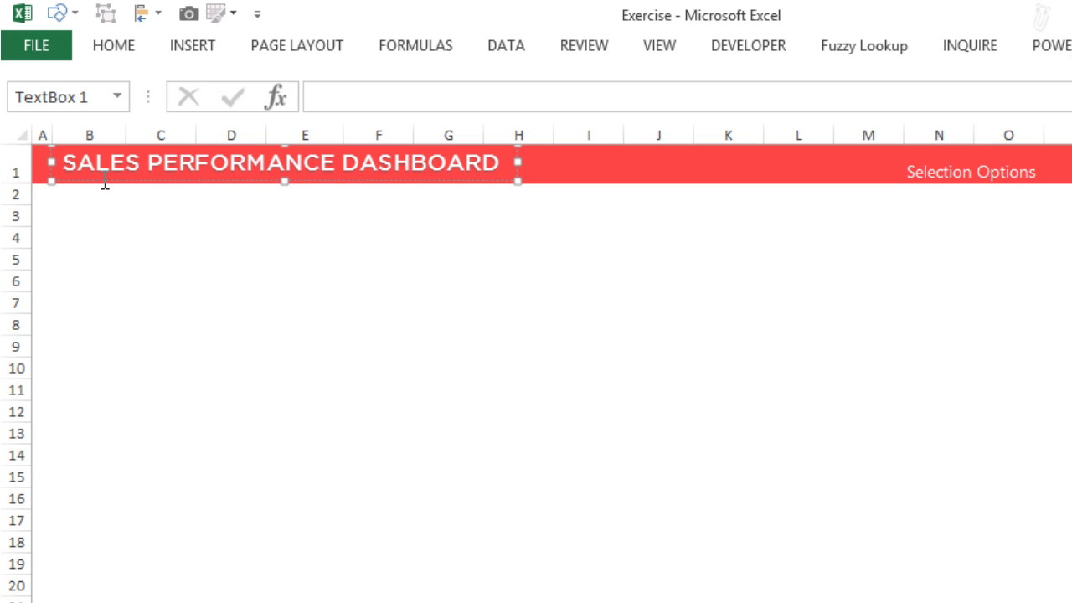
click(744, 369)
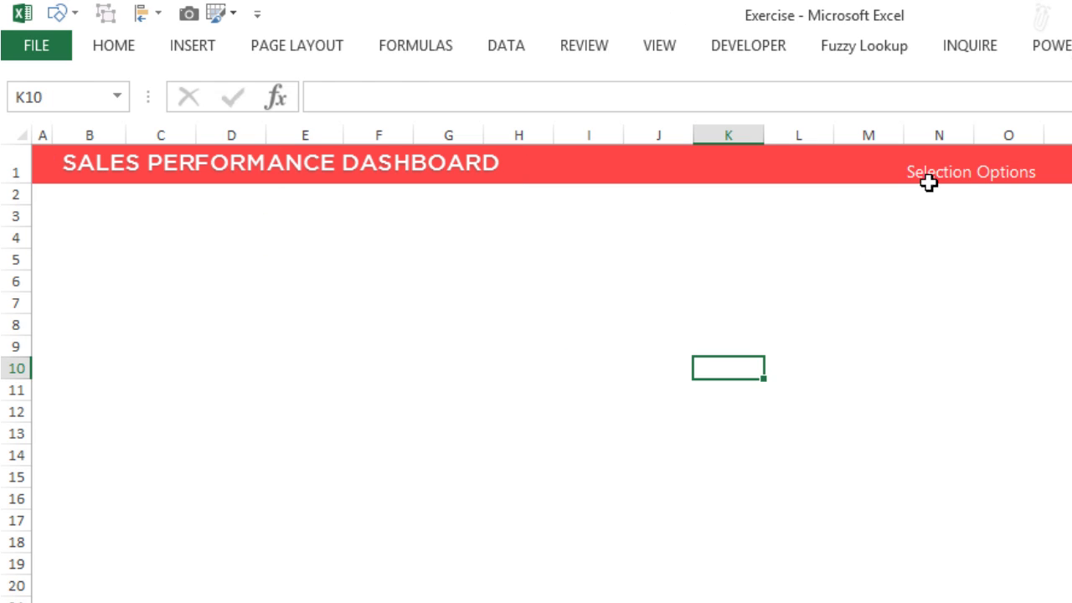
click(965, 172)
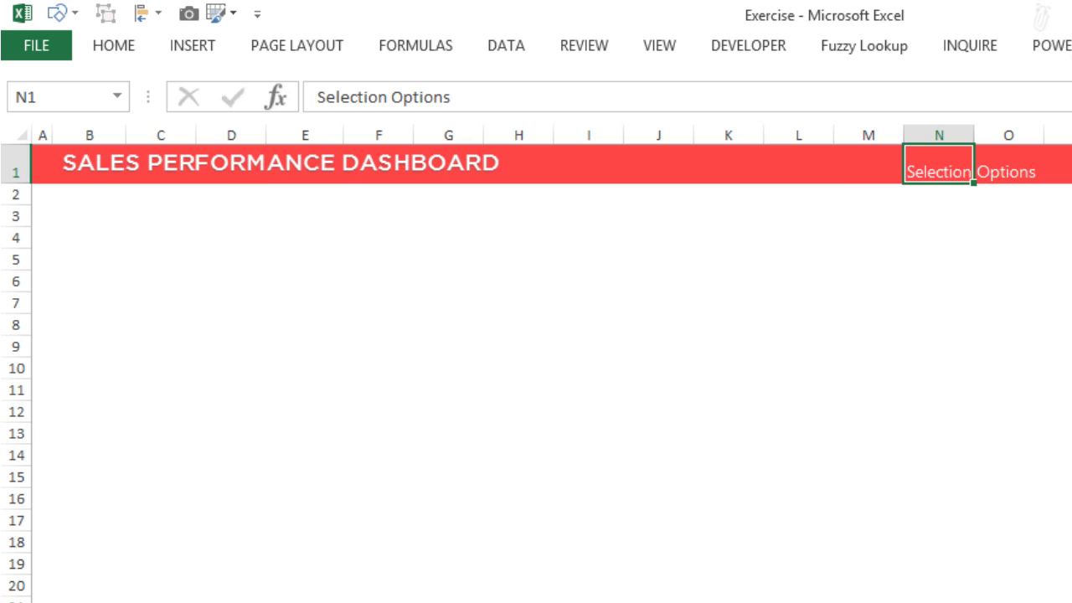
key(ctrl+Page_Down)
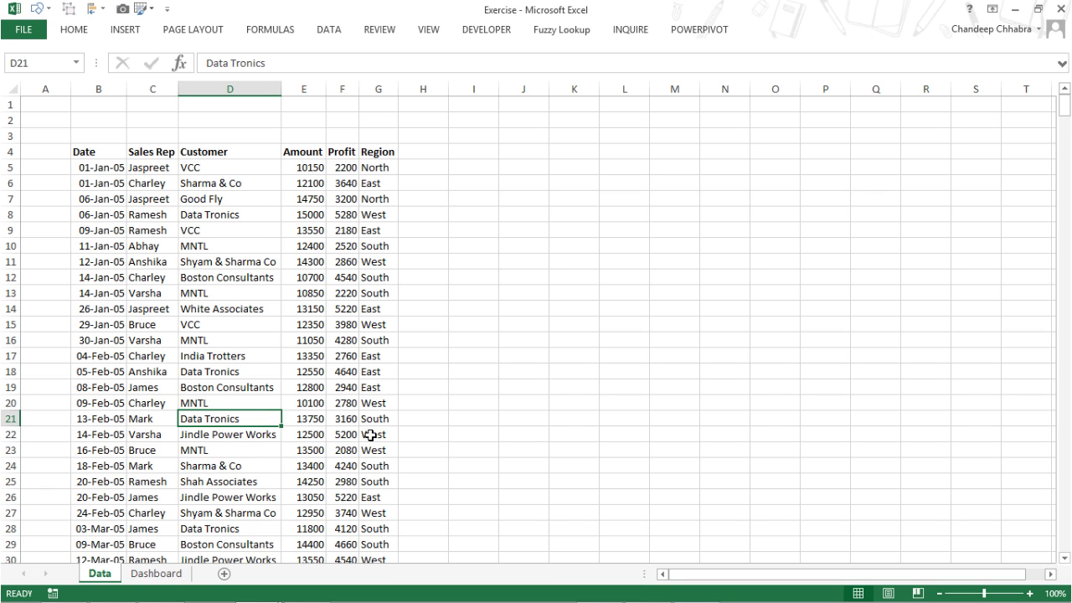
Step: Switch to the online stopwatch in Chrome, start the 15-minute countdown, and return to the Exercise workbook in Excel
click(308, 593)
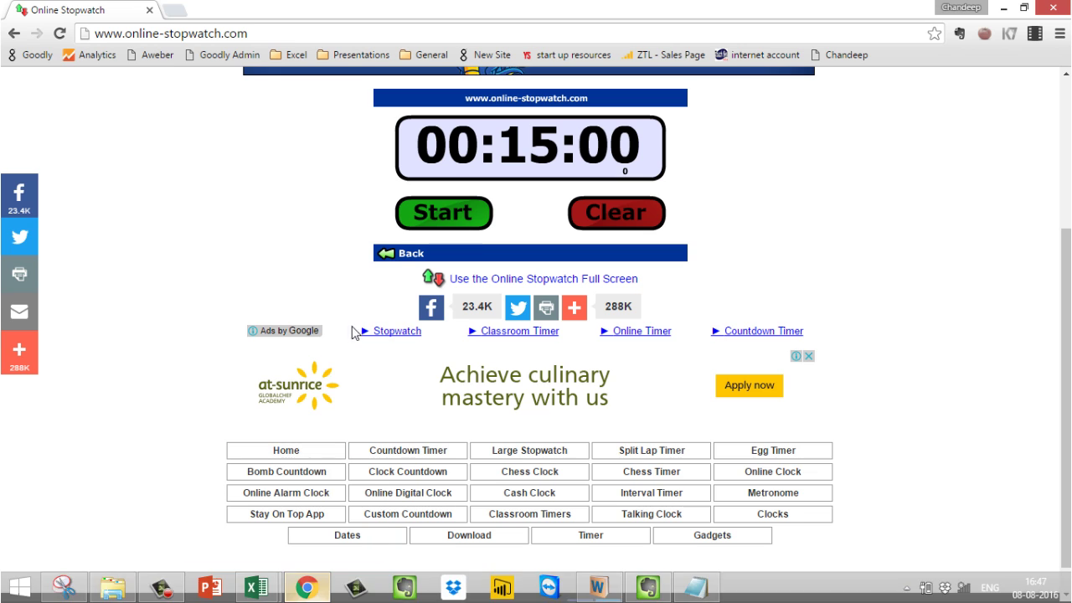
click(436, 213)
key(alt+Tab)
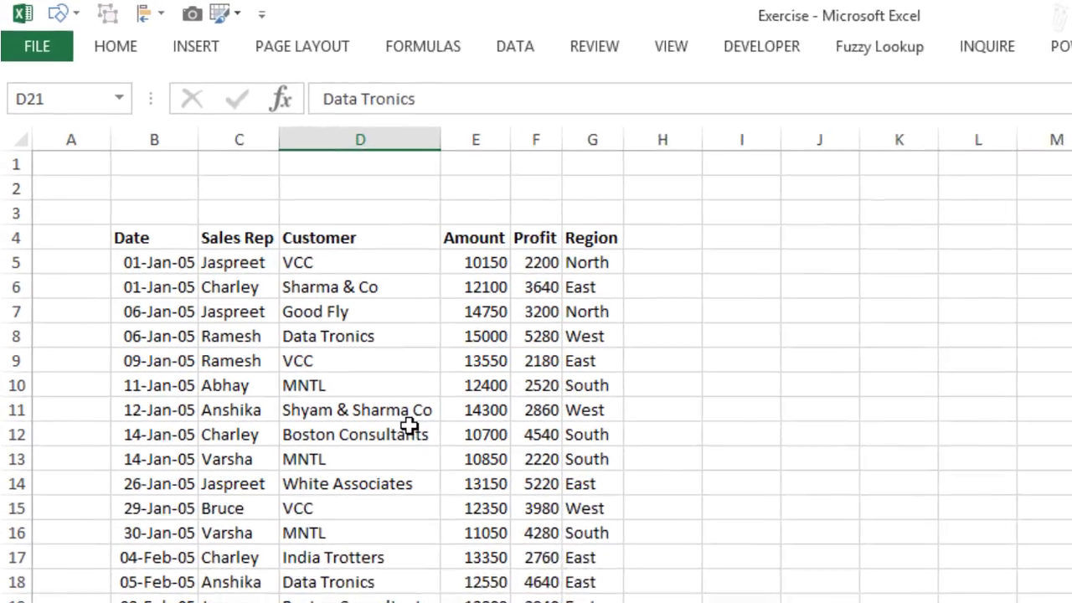
Step: Convert the sales data range B4:G594 into a table with headers
click(263, 266)
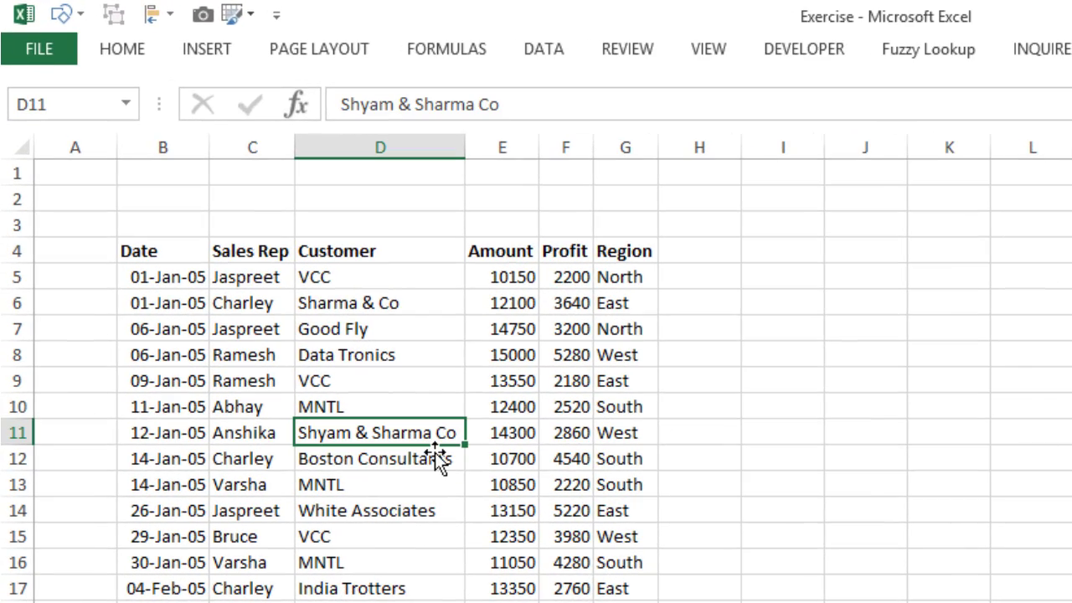
key(ctrl+t)
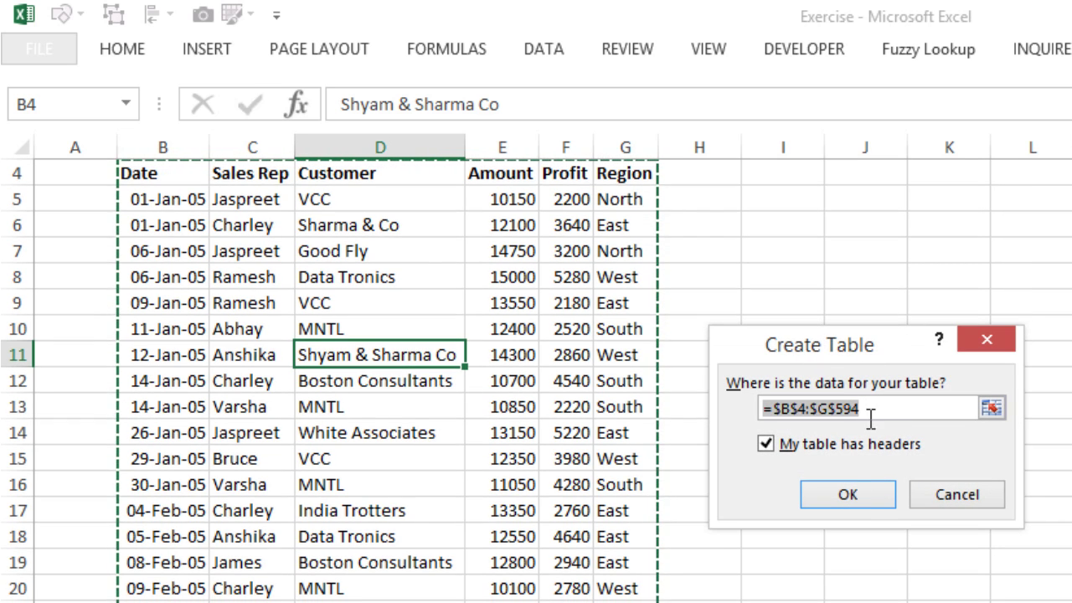
click(808, 501)
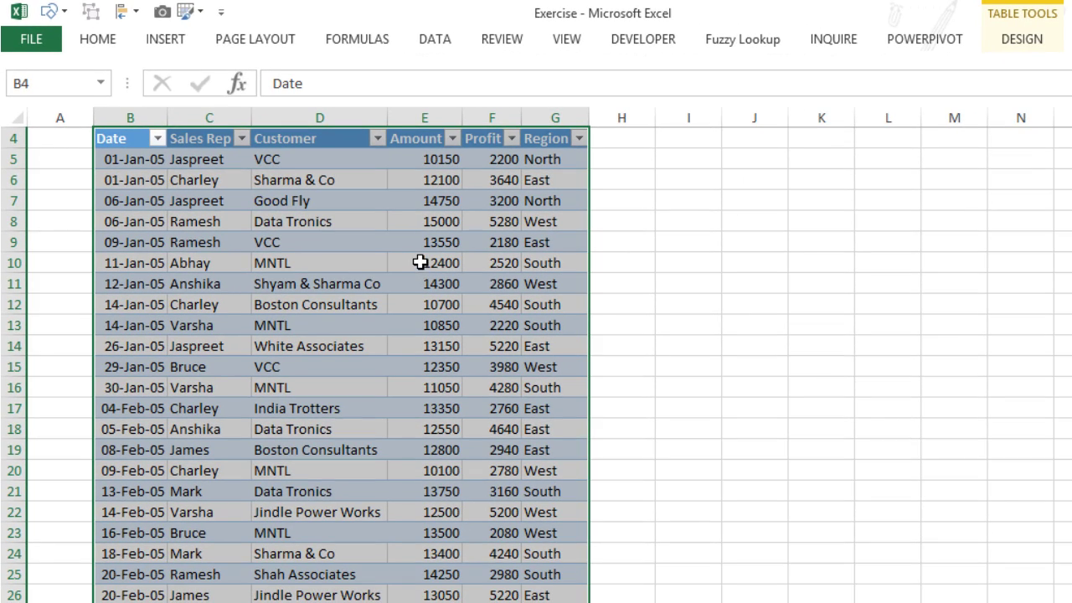
Step: Name the new sales table Data
click(1023, 46)
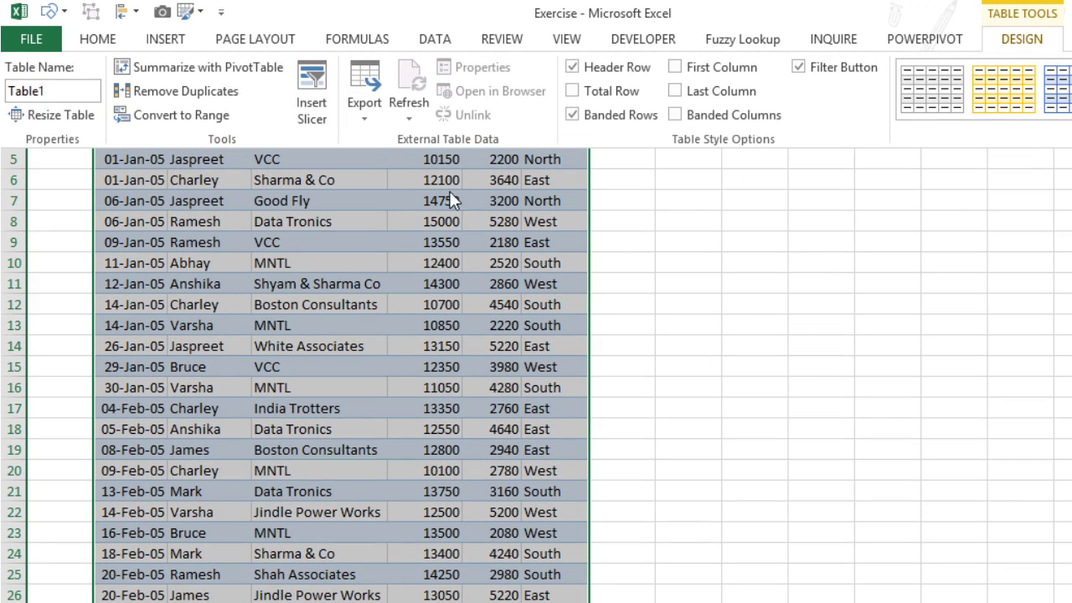
click(56, 94)
text(Data)
key(Return)
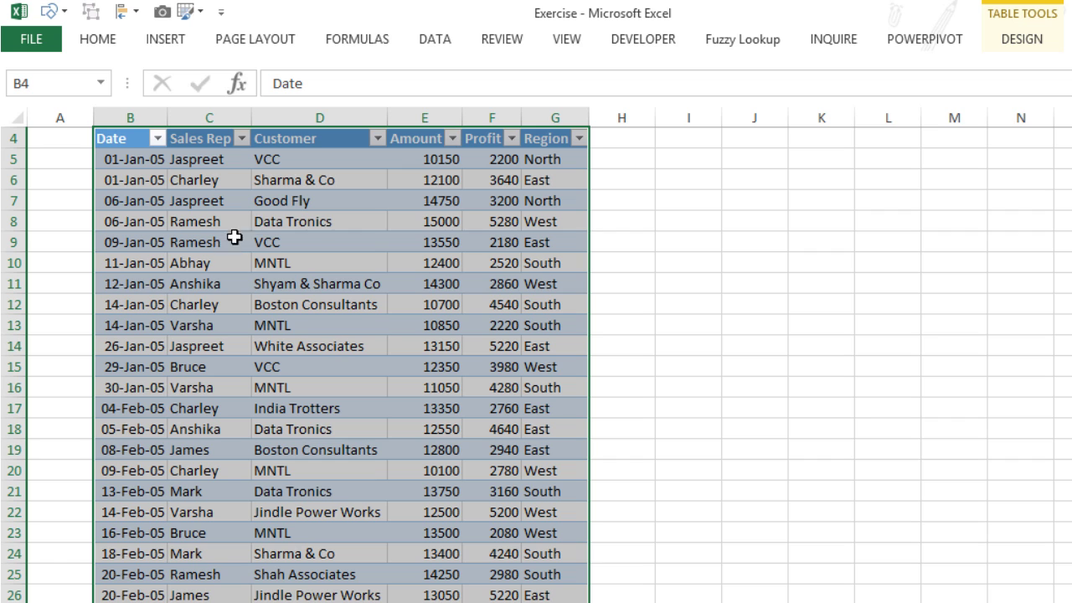
Step: Insert two blank table columns between Date and Sales Rep
click(202, 229)
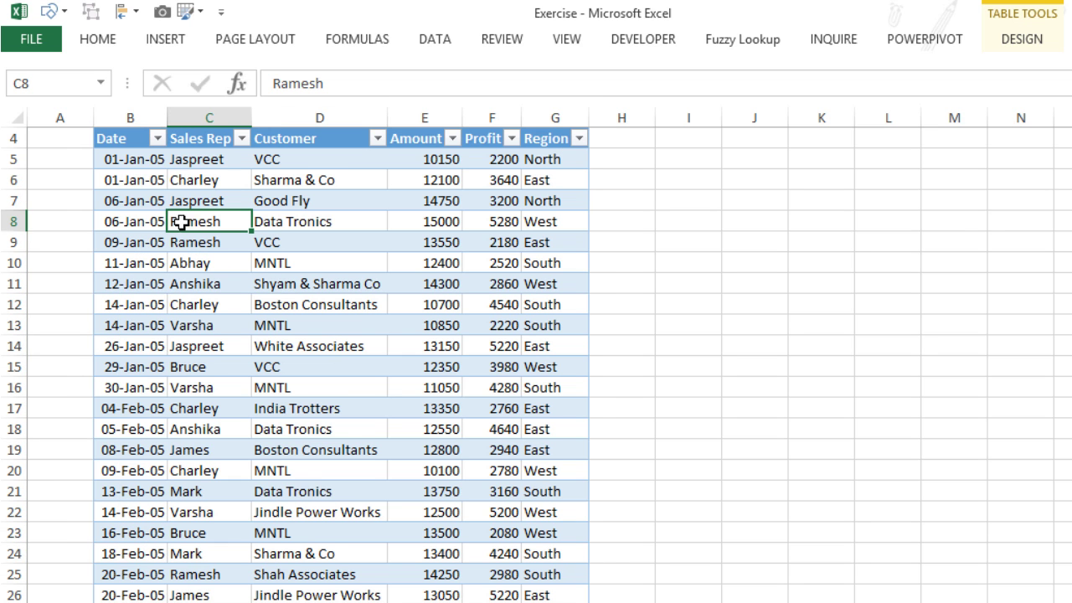
scroll(182, 222, up, 1)
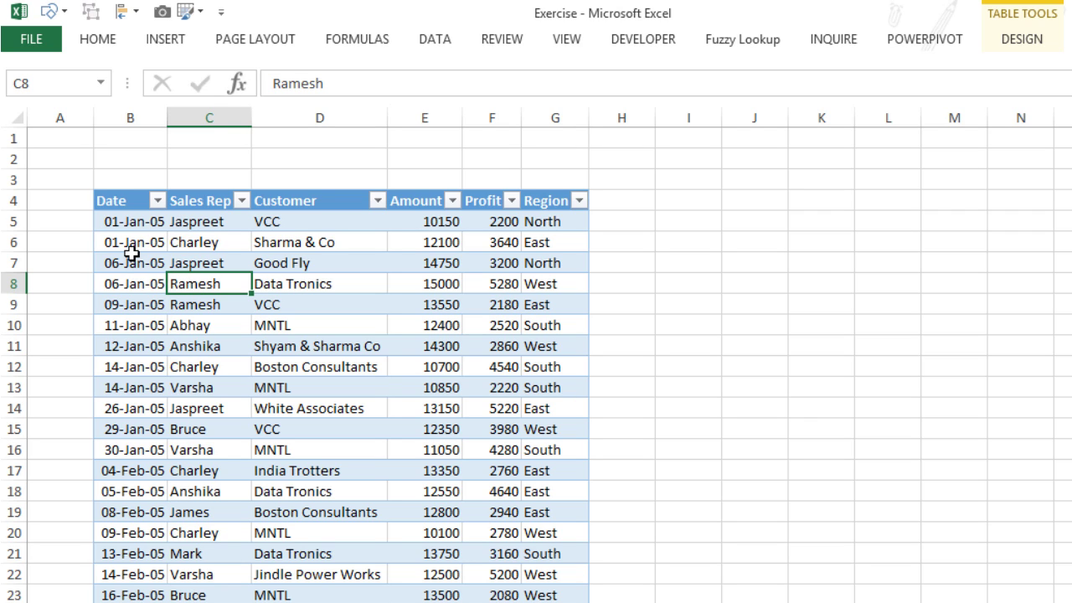
key(ctrl+shift+plus)
key(ctrl+shift+plus)
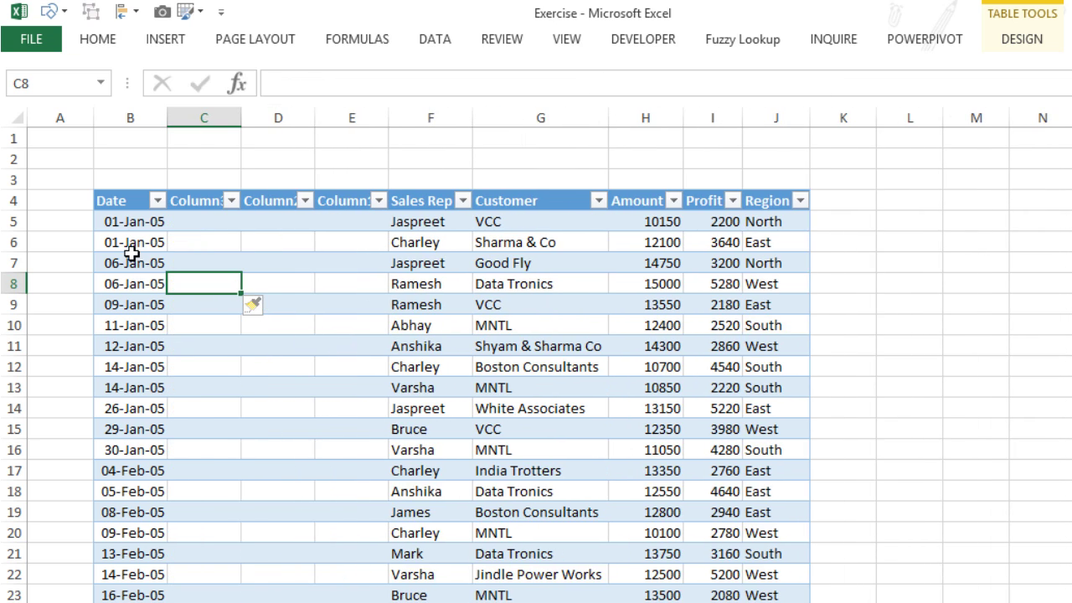
Step: Title the two new column headers Year and Qtr
click(201, 210)
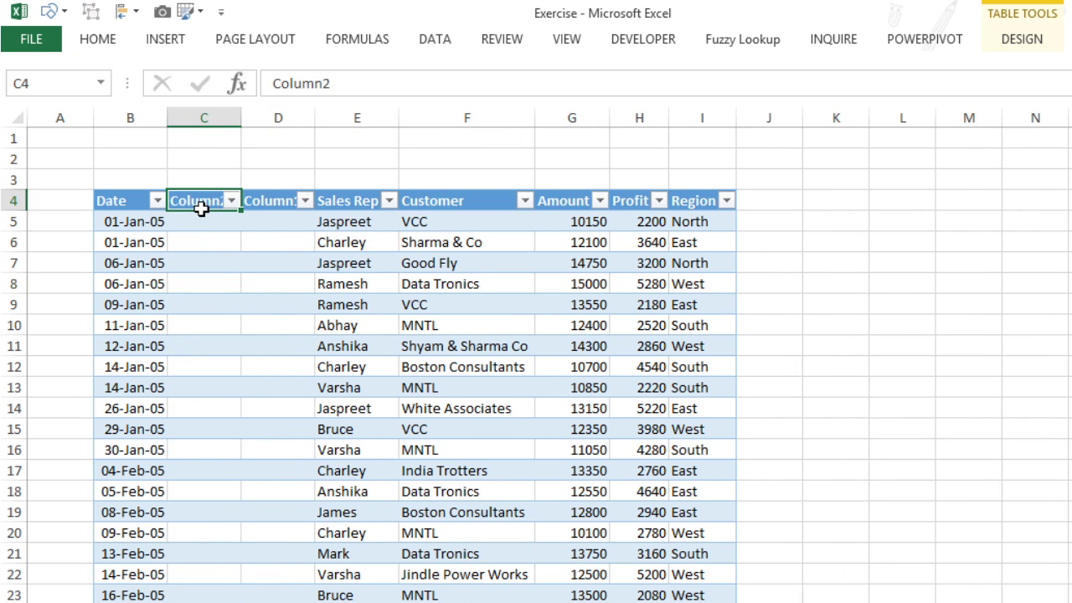
text(Year)
key(Tab)
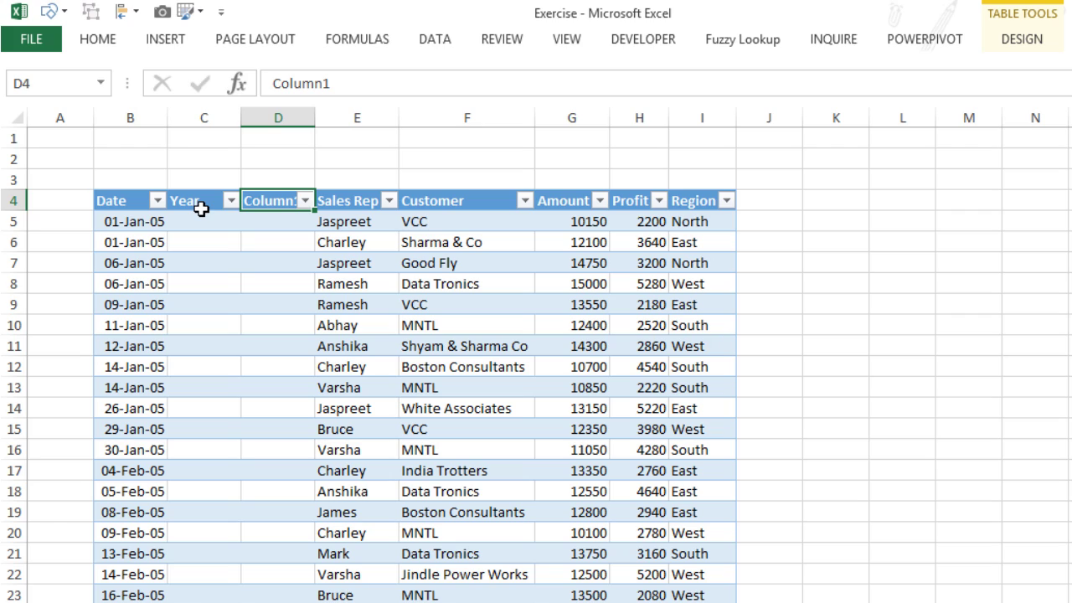
text(Qtr)
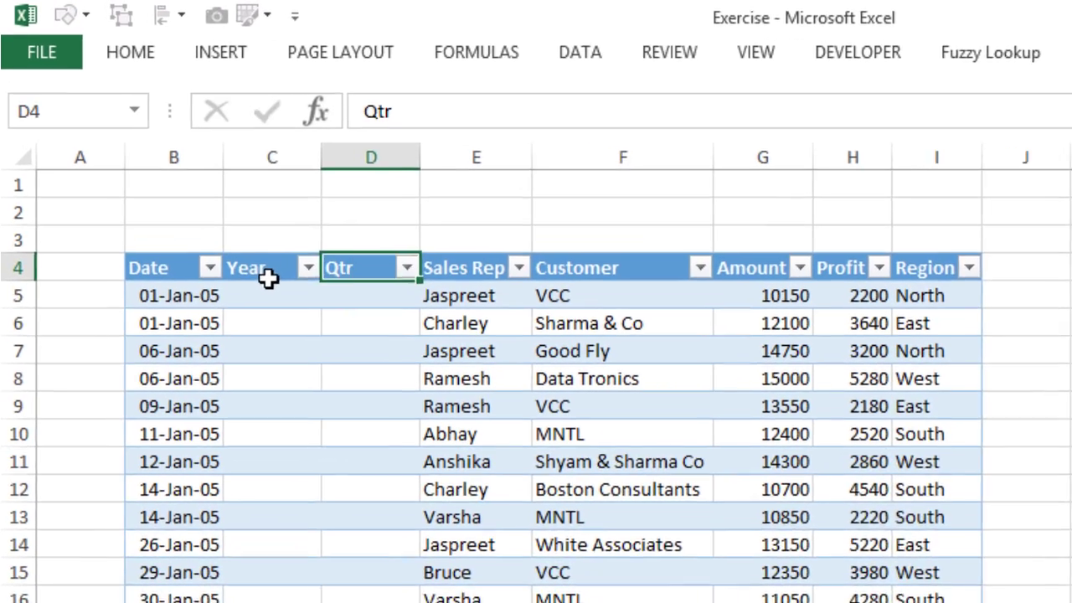
click(270, 289)
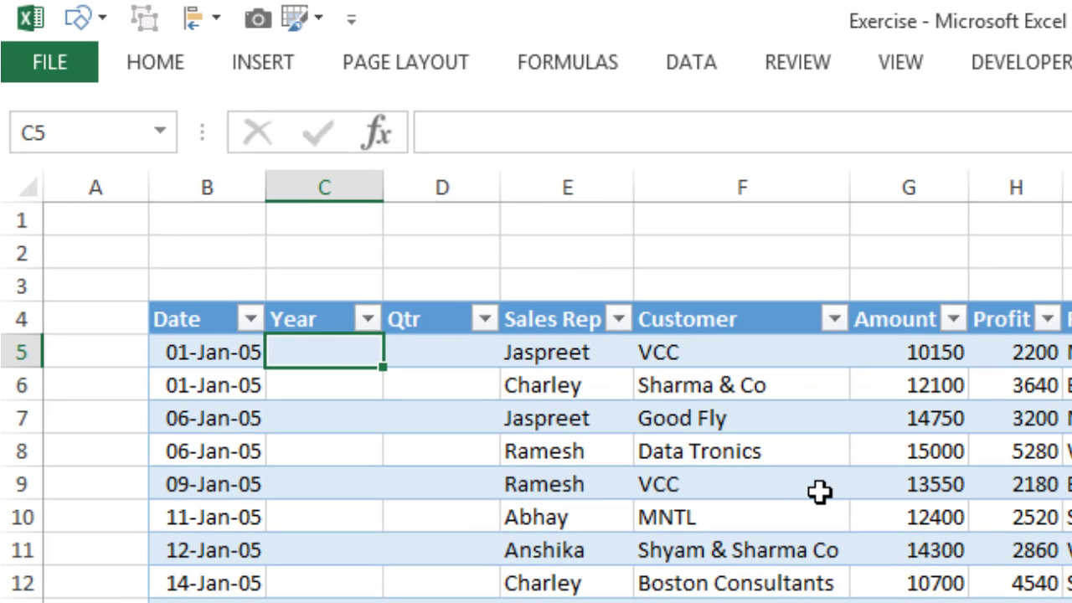
key(ctrl+shift+l)
text(=)
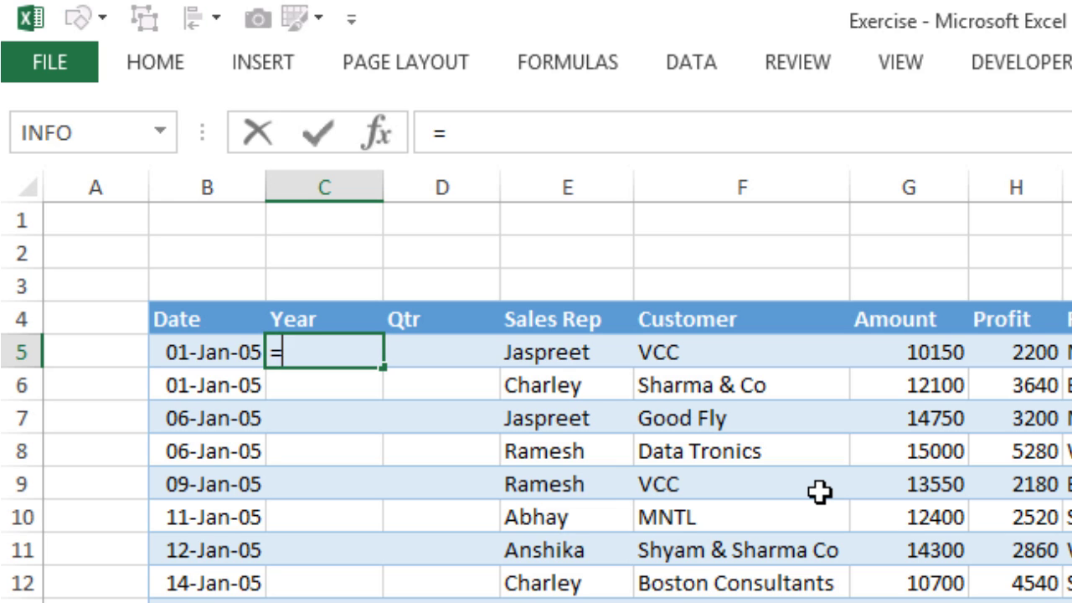
text(yea)
key(Tab)
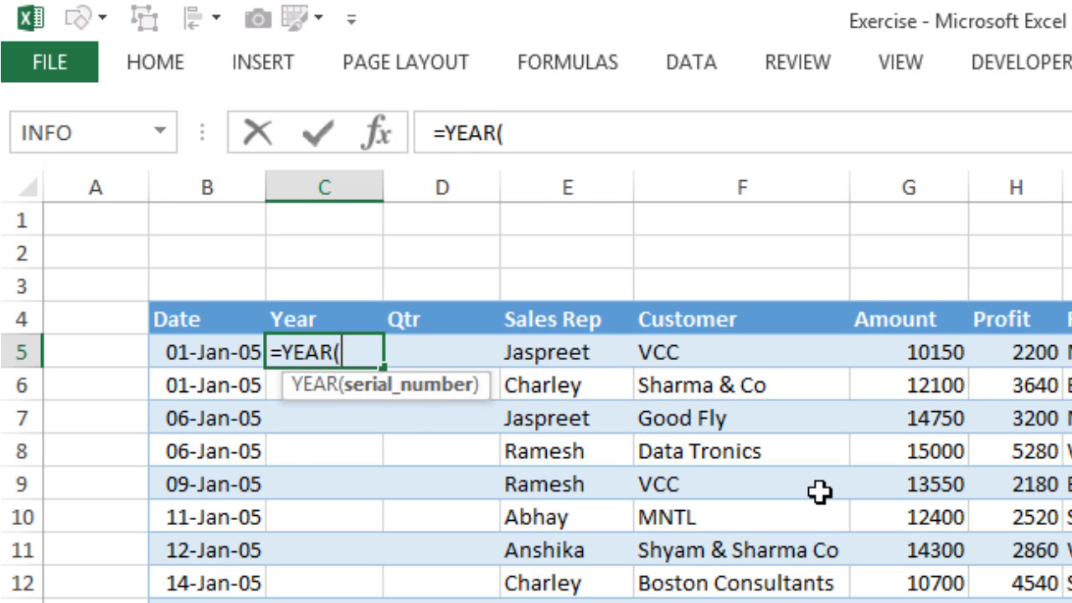
key(Left)
text())
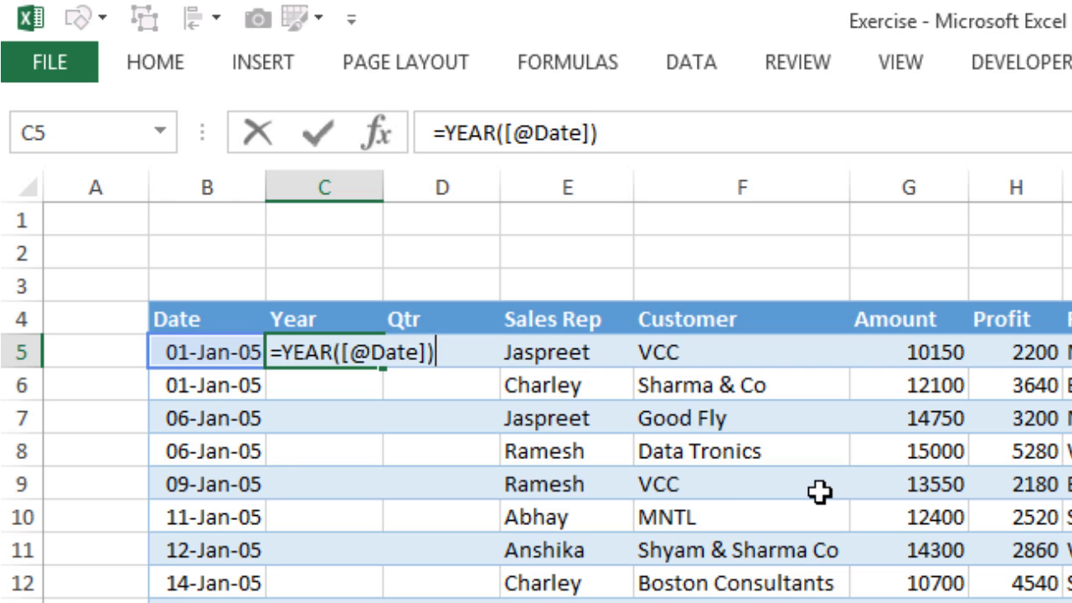
key(ctrl+Return)
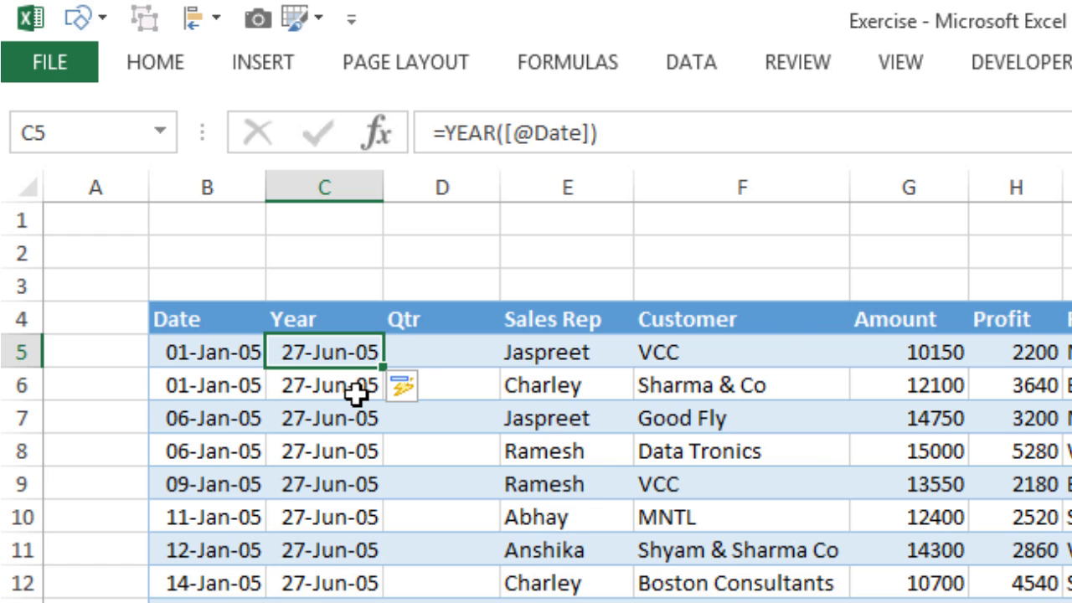
Step: Apply the General number format to all values in the Year column
key(ctrl+shift+Down)
key(ctrl+BackSpace)
key(ctrl+shift+1)
key(ctrl+shift+grave)
click(433, 361)
key(ctrl+shift+Down)
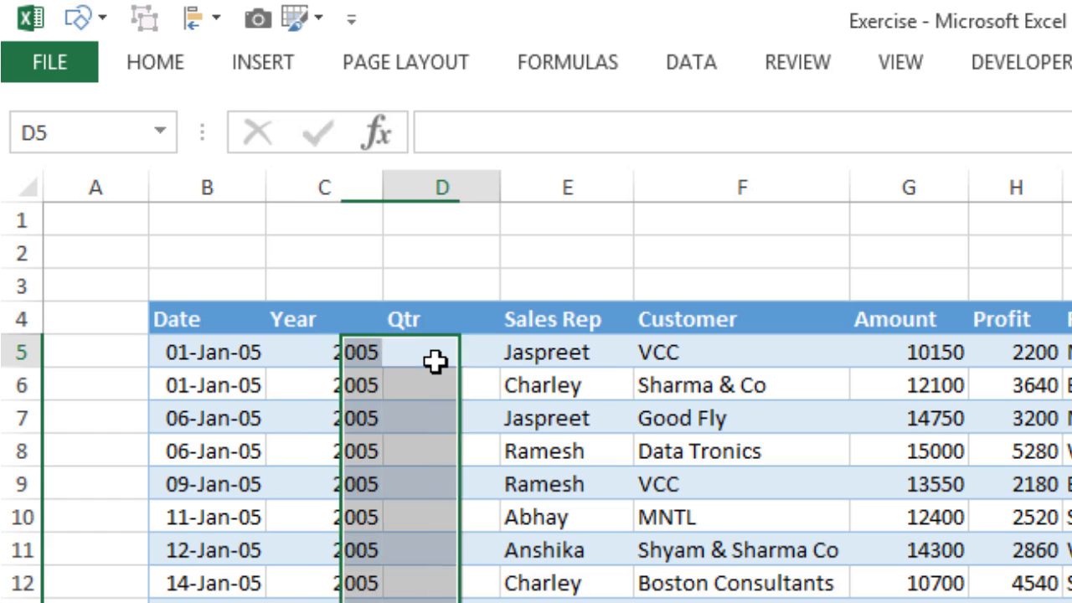
click(436, 361)
text(=)
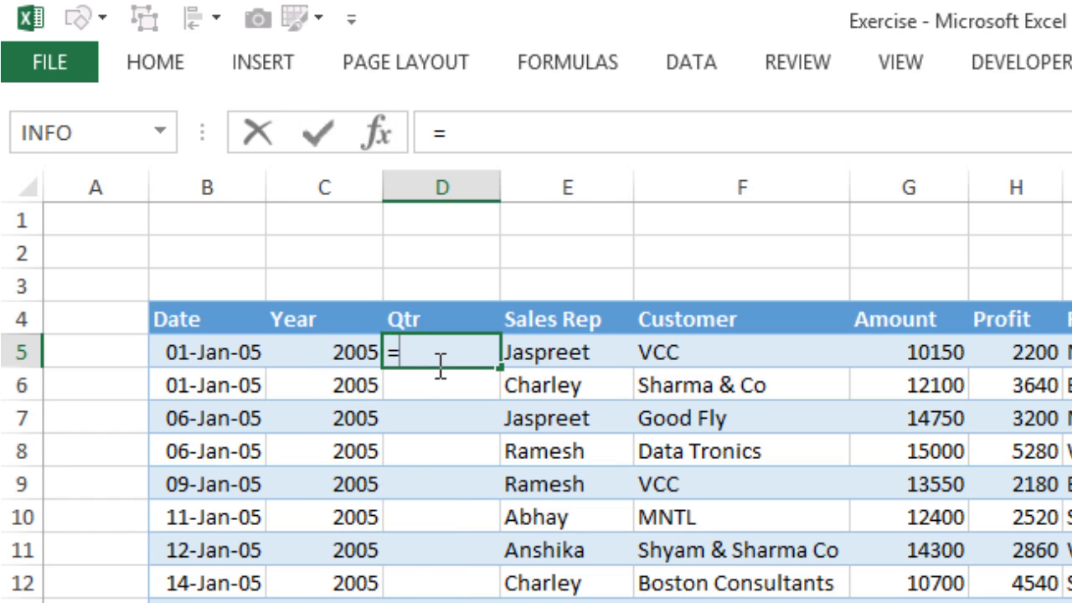
text(mon)
key(Tab)
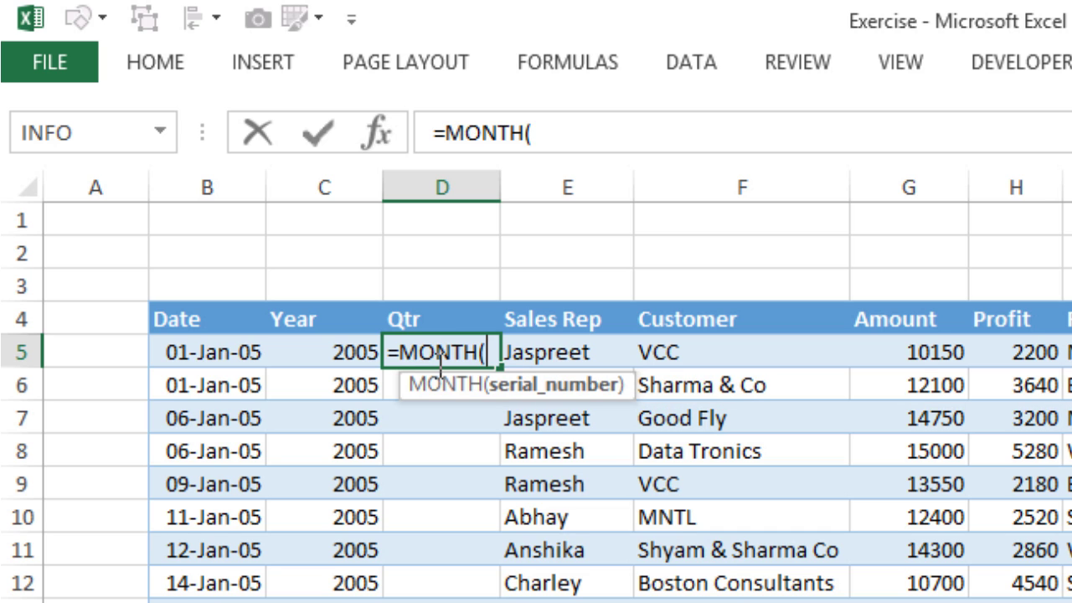
click(235, 362)
text())
key(ctrl+Return)
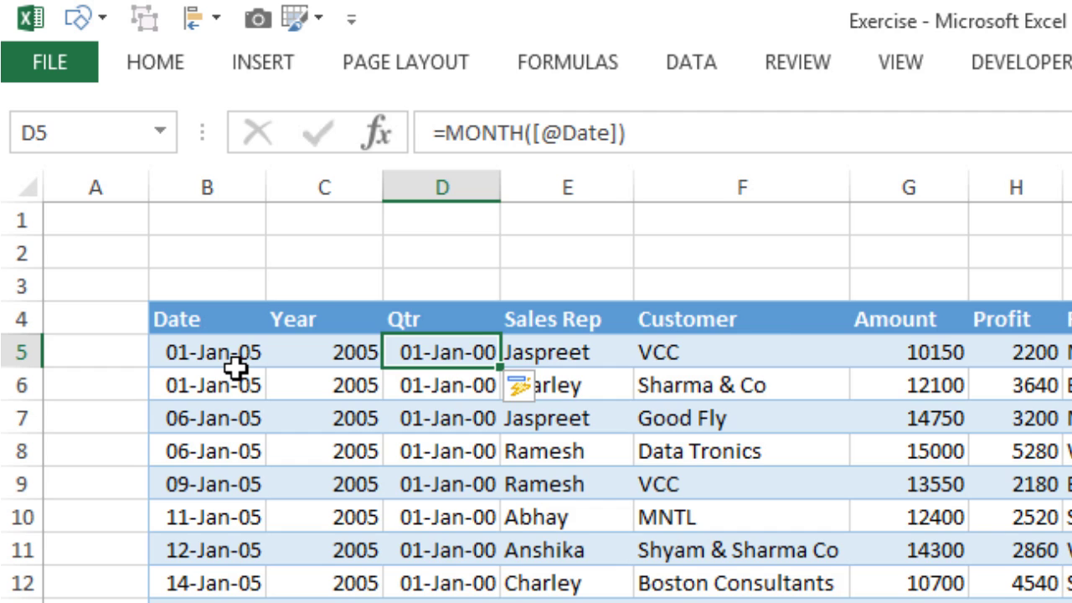
Step: Apply the General number format to all values in the Qtr column
key(ctrl+shift+Down)
key(ctrl+BackSpace)
key(ctrl+shift+asciitilde)
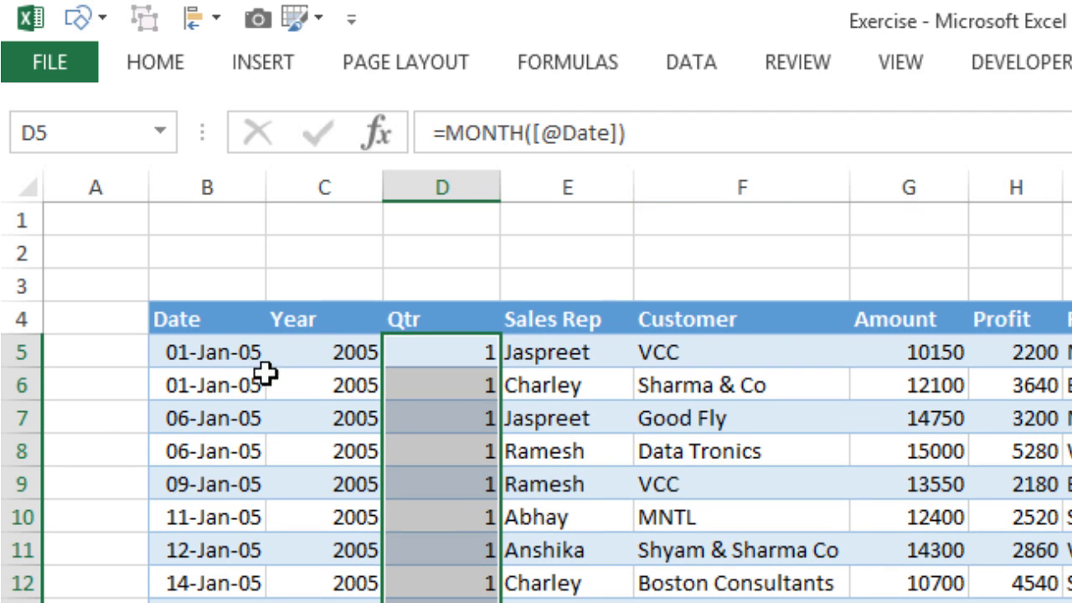
click(488, 360)
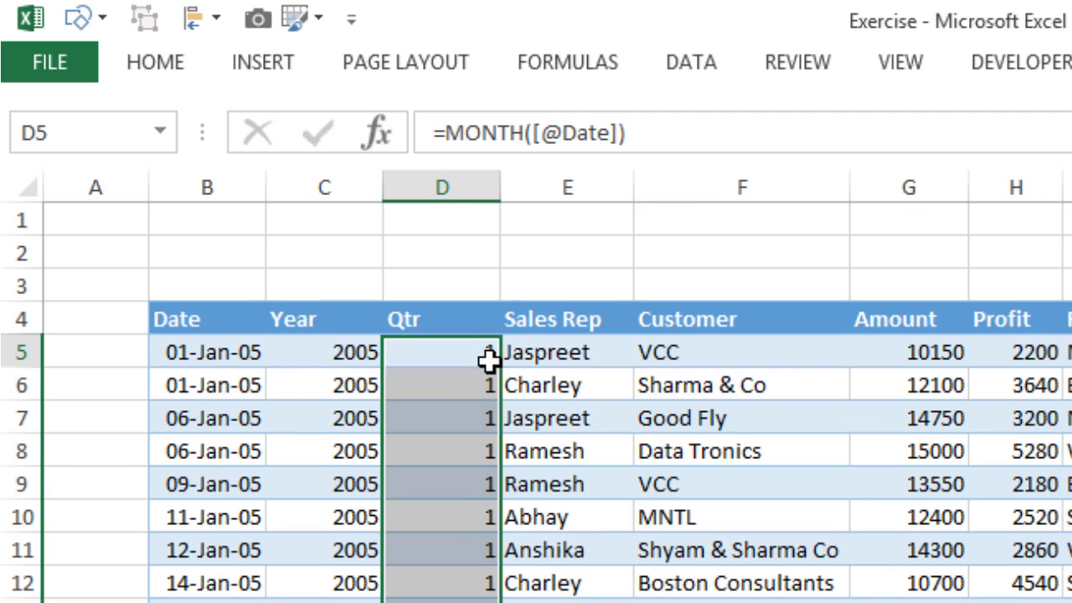
double_click(489, 360)
text(ce)
key(Down)
key(Down)
key(Tab)
text(,3))
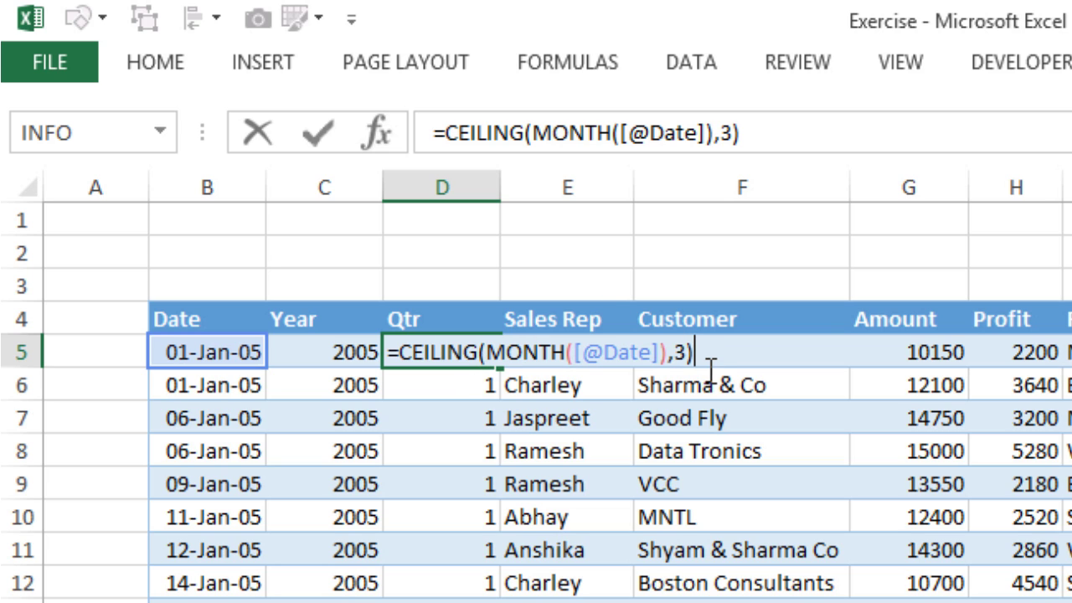
text(/3)
key(ctrl+Return)
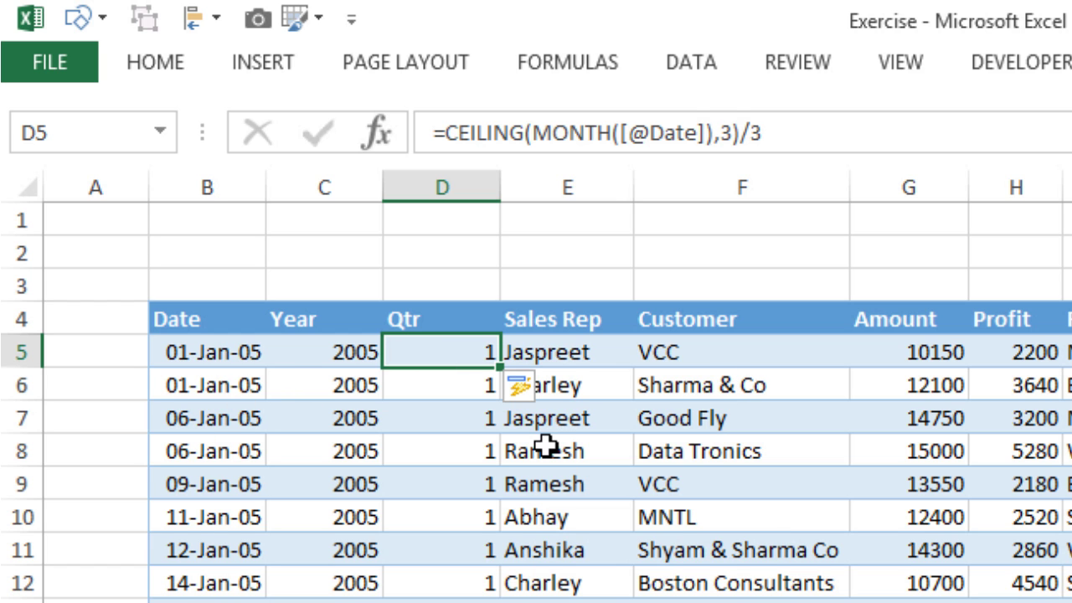
key(Page_Down)
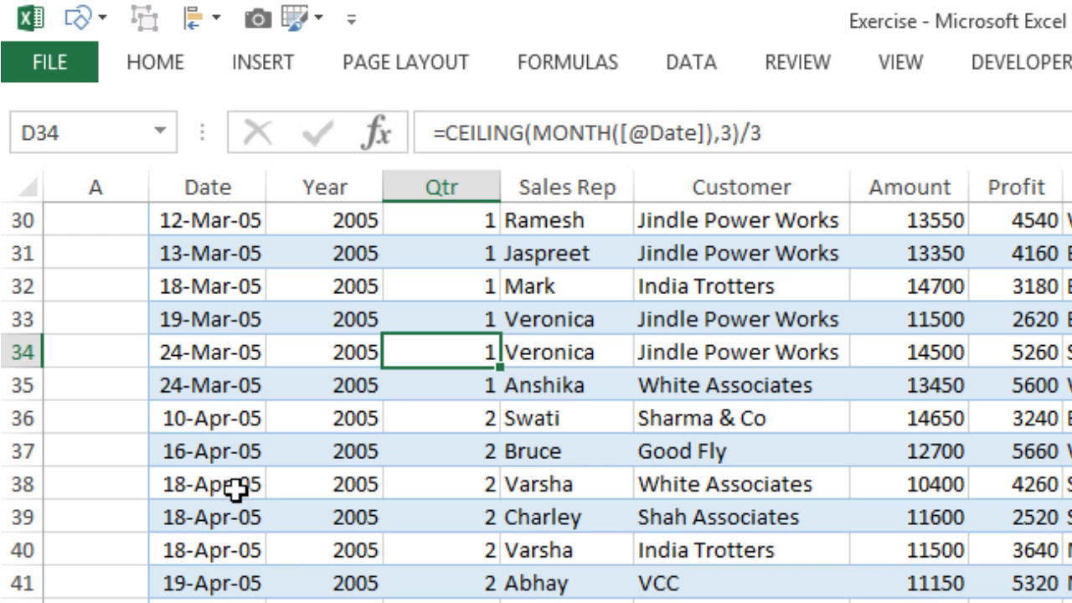
key(Page_Down)
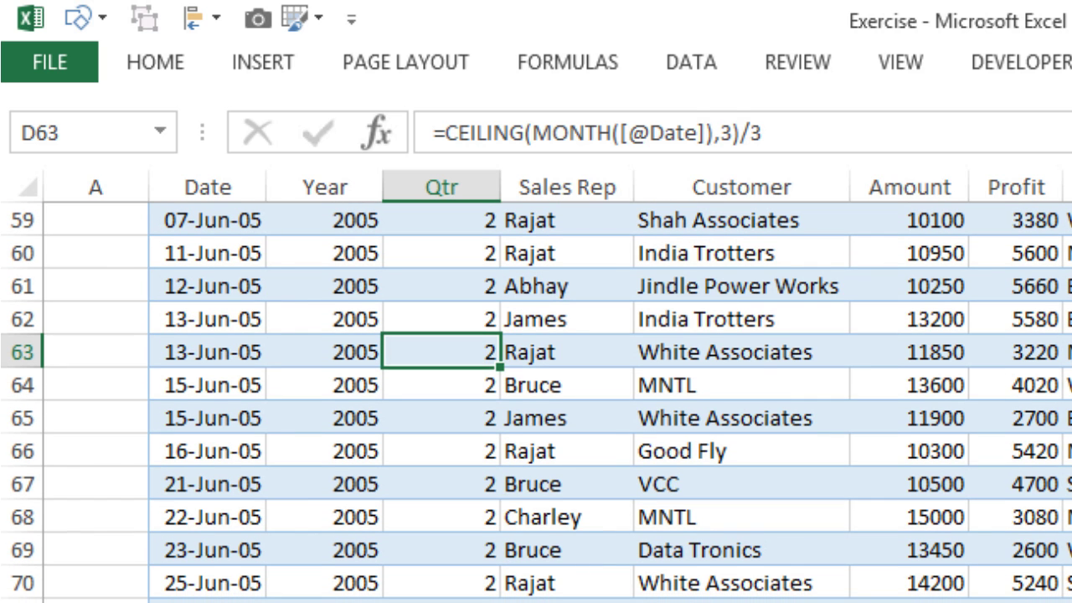
key(ctrl+Up)
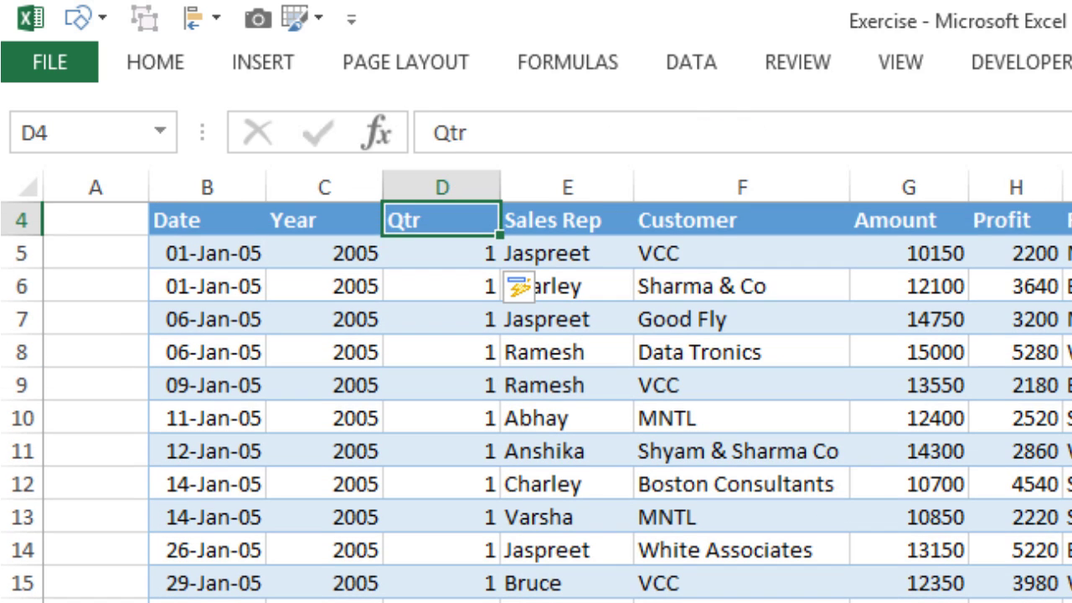
key(Down)
key(Down)
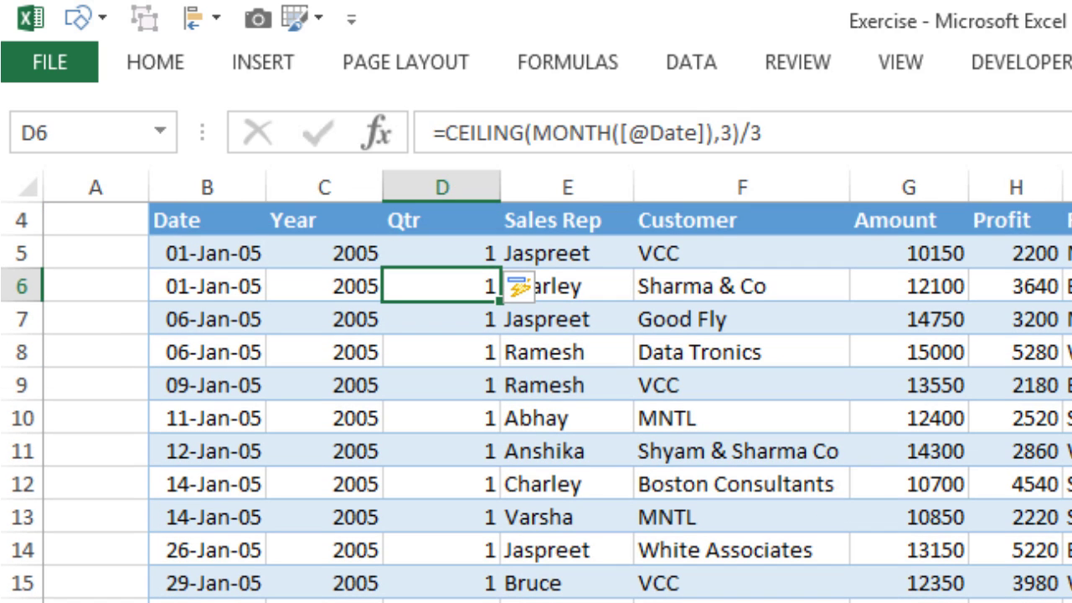
click(484, 261)
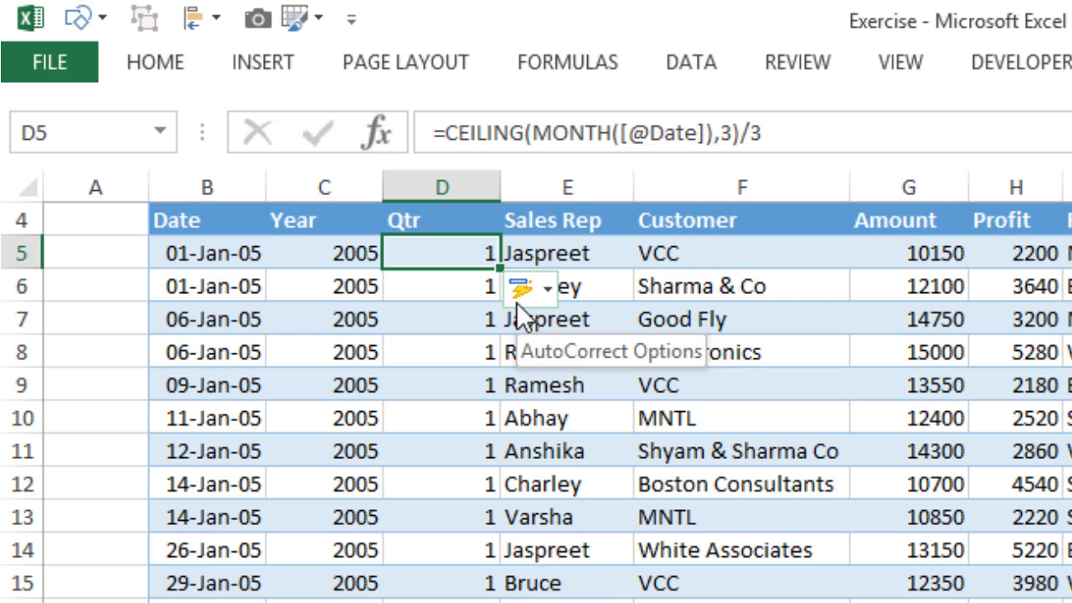
key(F2)
key(Home)
key(Right)
text("Q)
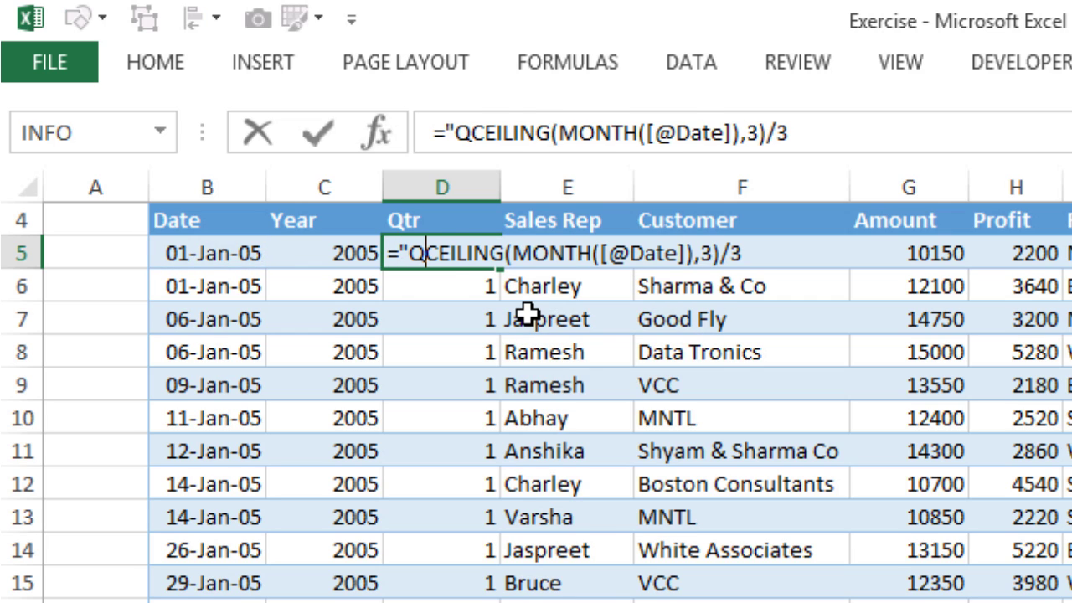
text( "&)
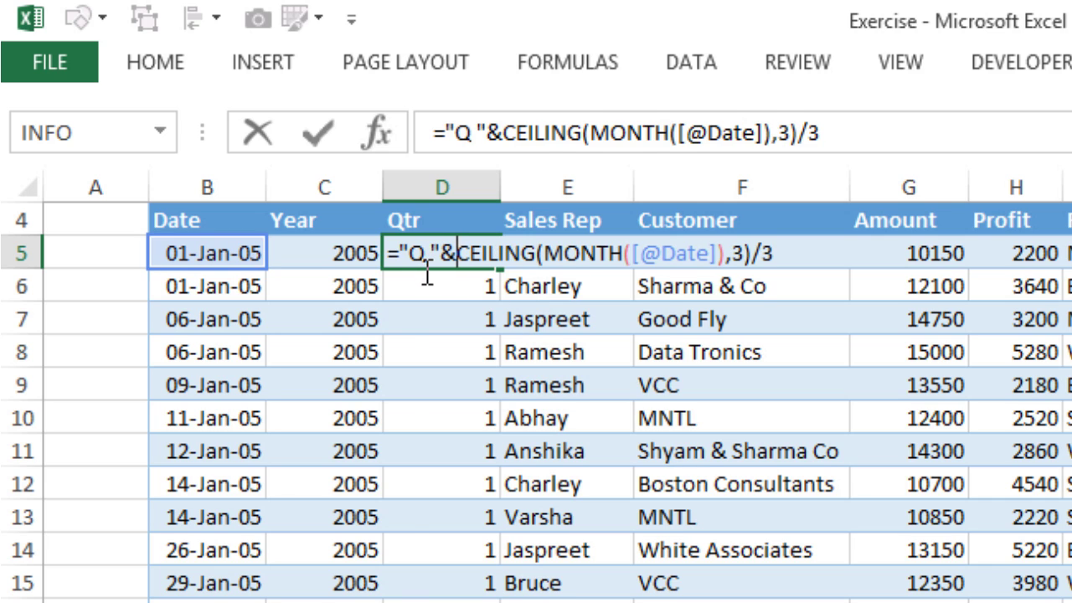
key(ctrl+Return)
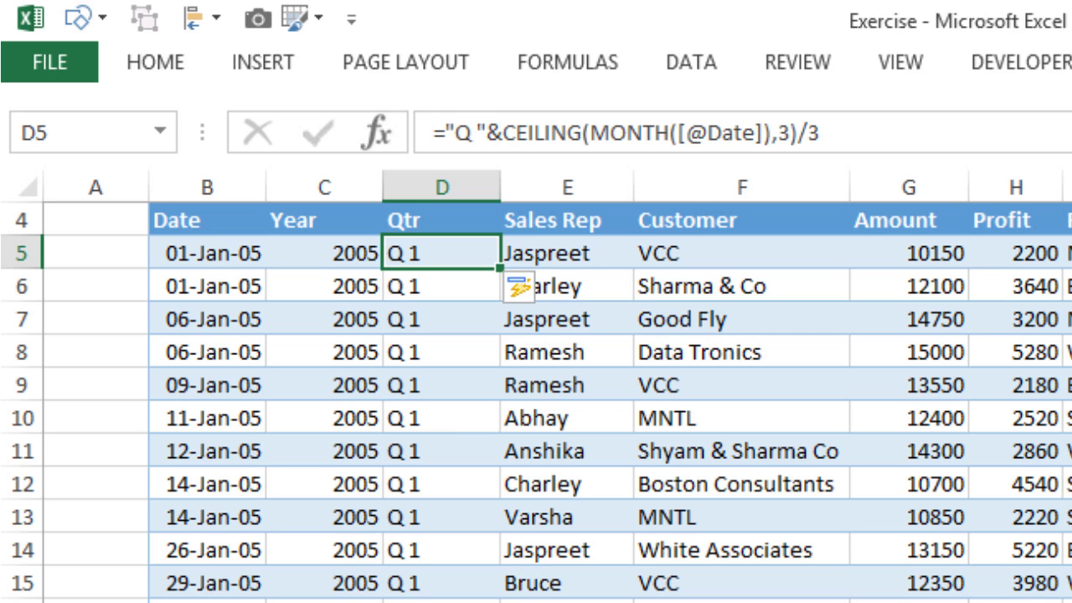
Step: Insert a blank table column between Profit and Region and title it Profit %
click(1068, 285)
key(Up)
key(Up)
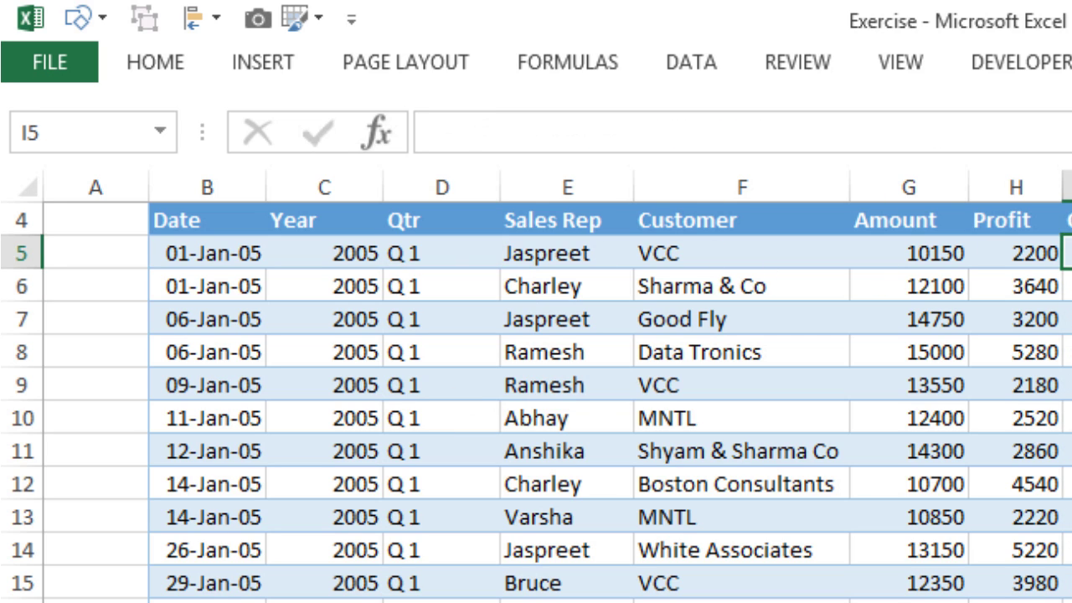
text(Profit)
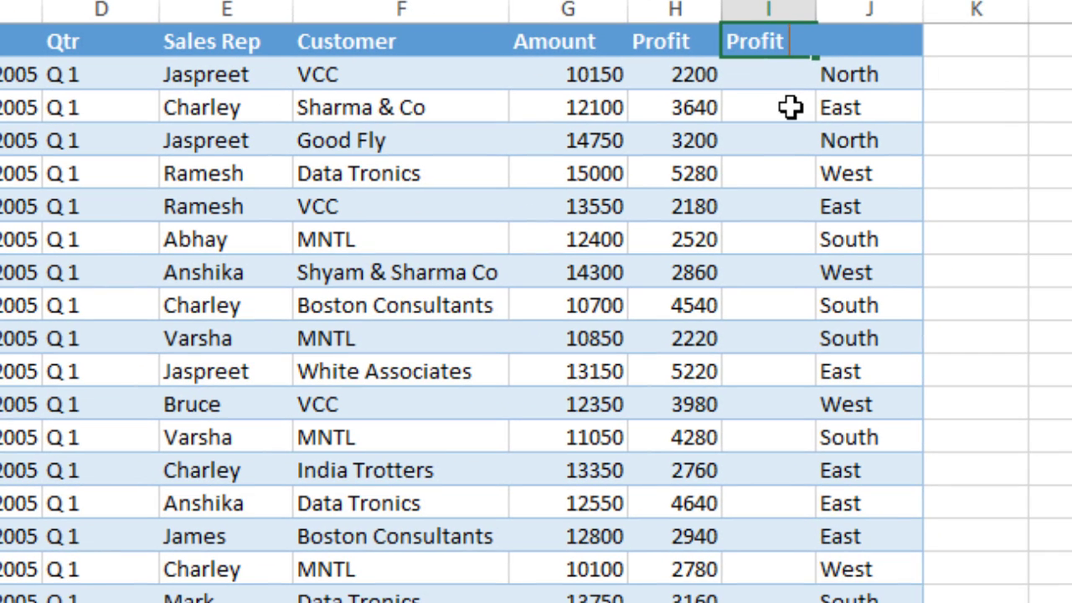
text( %)
key(Return)
Step: Fill the Profit % column with a formula dividing each row's Profit by its Amount
text(=[@Profit)
key(Left)
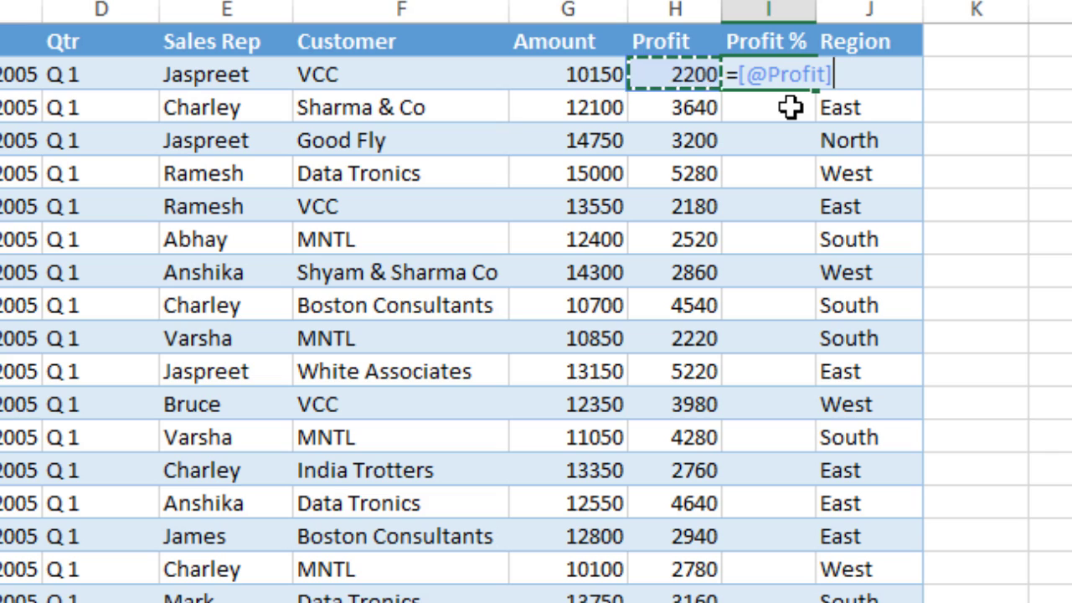
text(/)
key(Left)
key(Left)
key(Return)
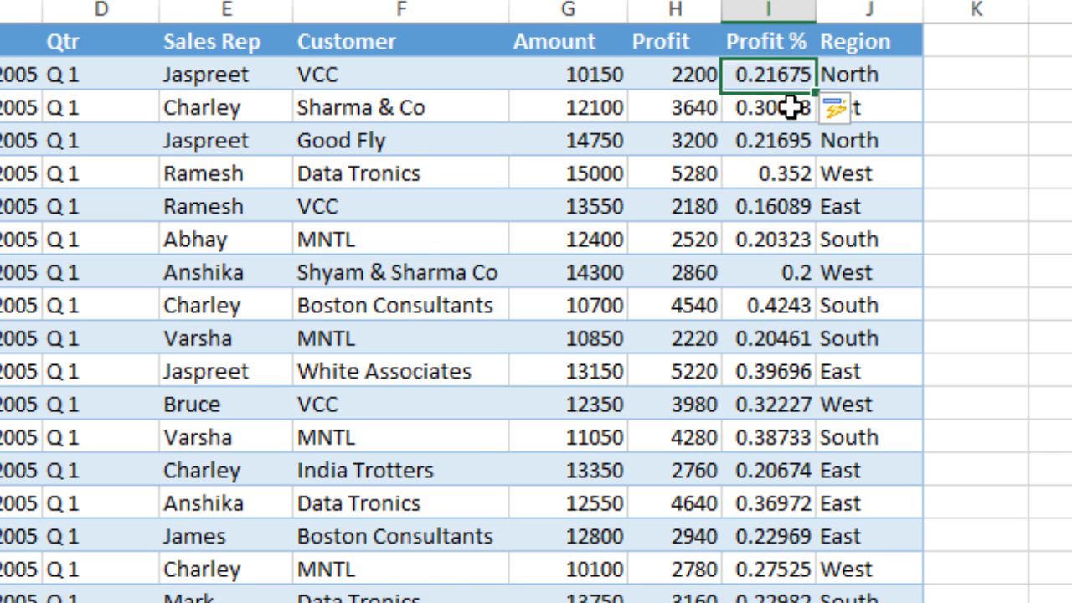
Step: Format all values in the Profit % column as percentages without decimals
key(ctrl+shift+Down)
key(ctrl+shift+5)
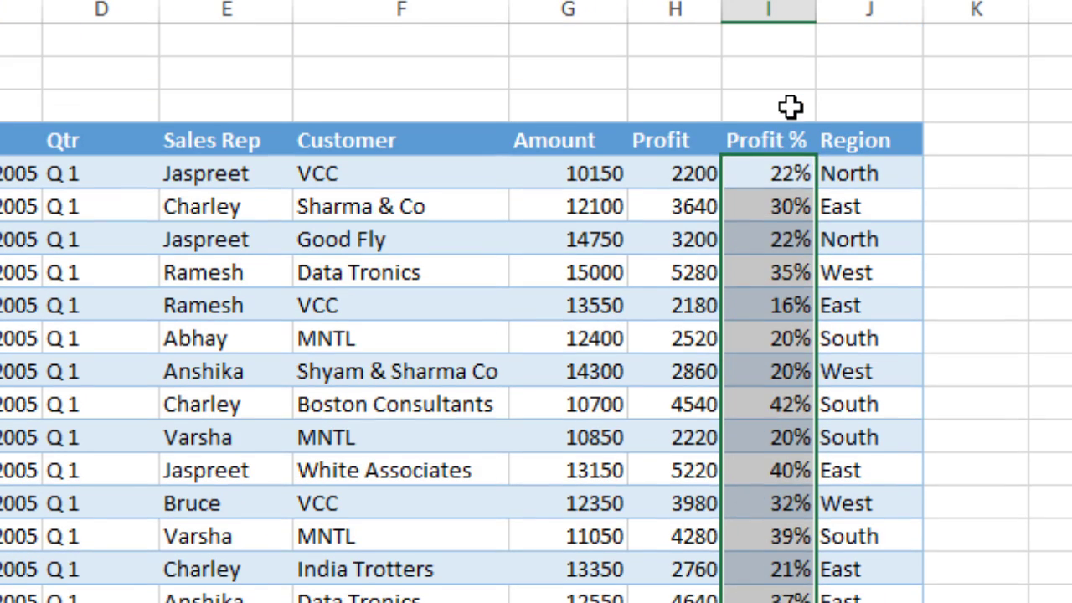
key(Up)
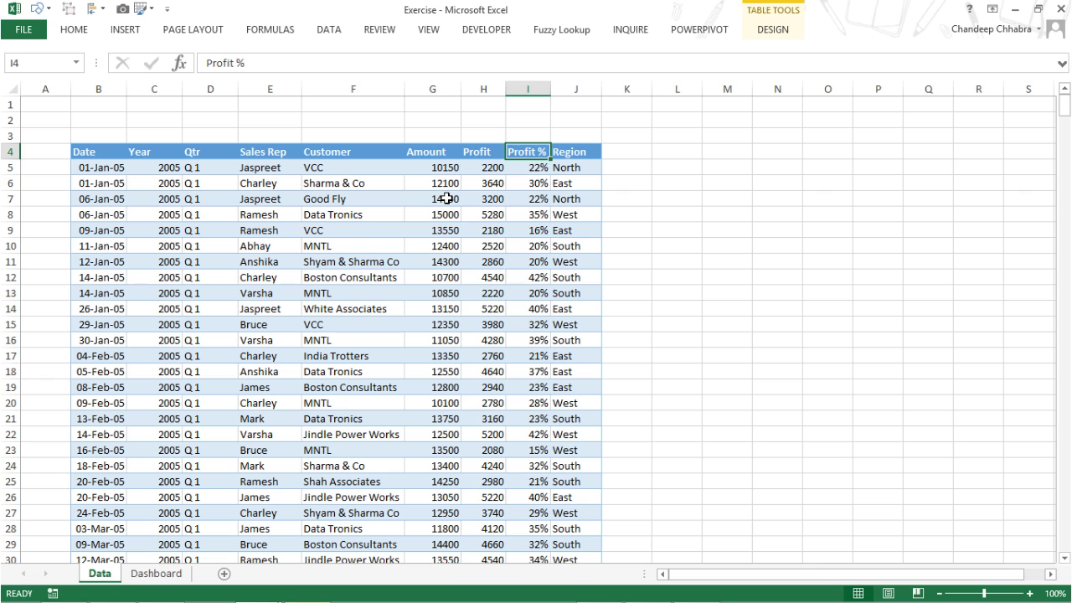
Step: Insert a default chart from all the values in the Amount and Profit columns
click(451, 184)
key(Up)
key(ctrl+shift+Down)
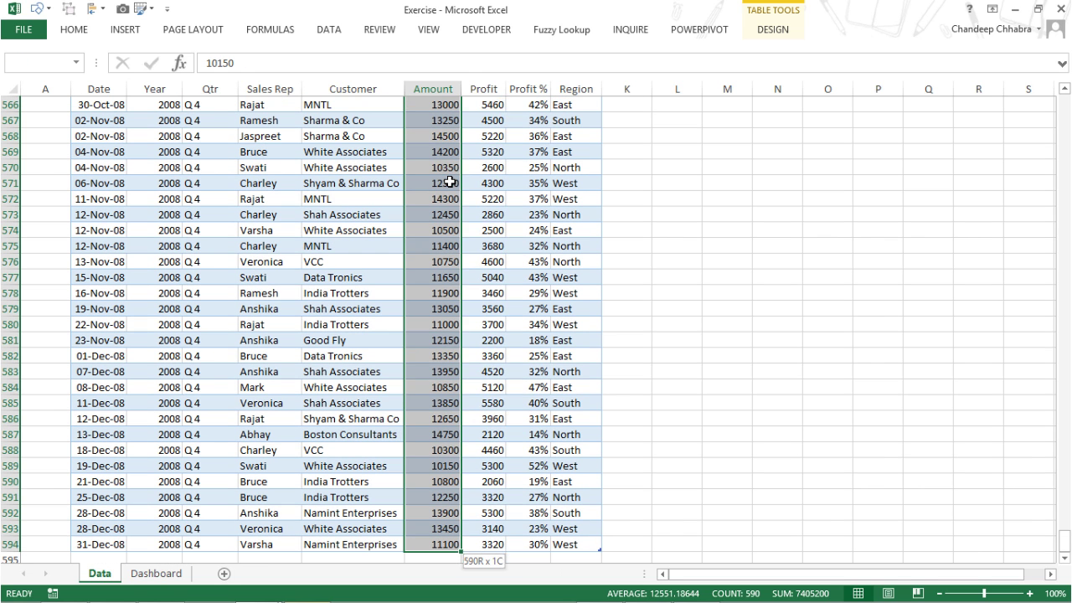
key(shift+Right)
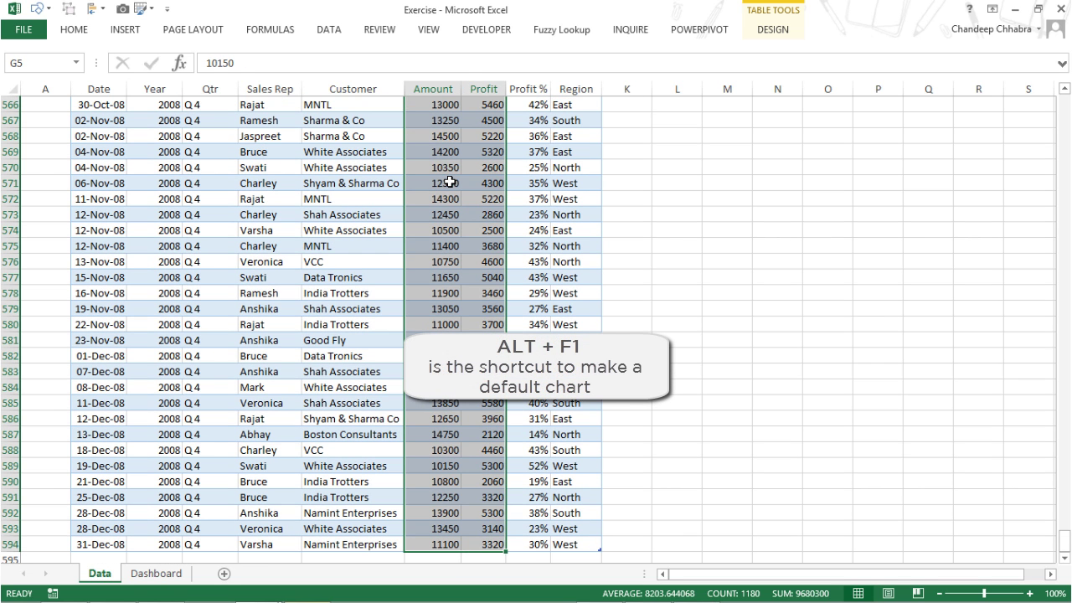
key(alt+F1)
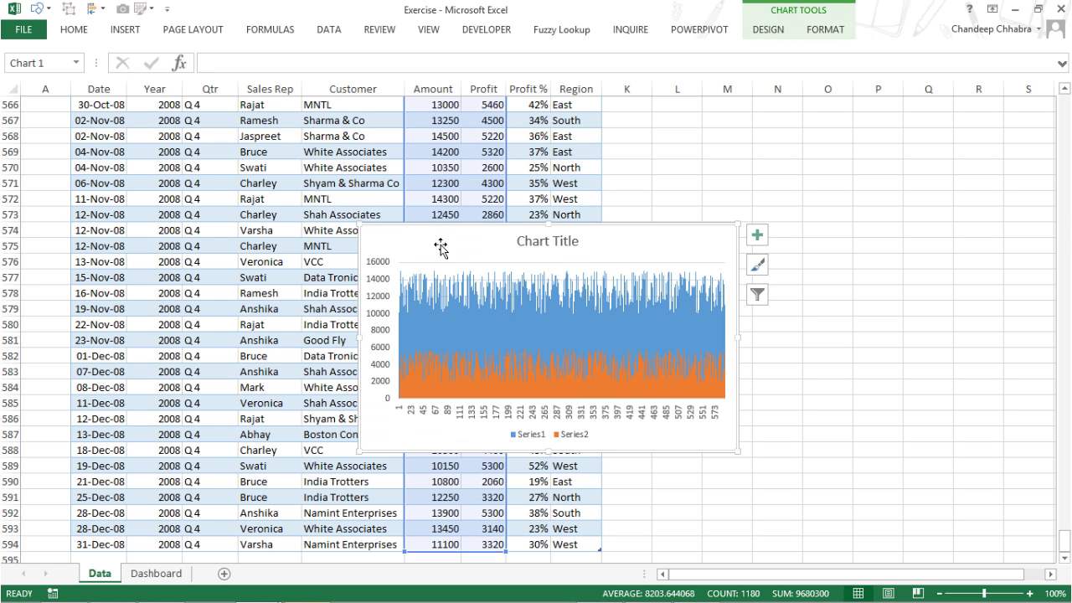
Step: Remove the chart and recreate the default Amount and Profit chart beside the first rows of the table
key(Delete)
drag(1066, 536, 1066, 105)
click(694, 294)
key(ctrl+z)
key(ctrl+z)
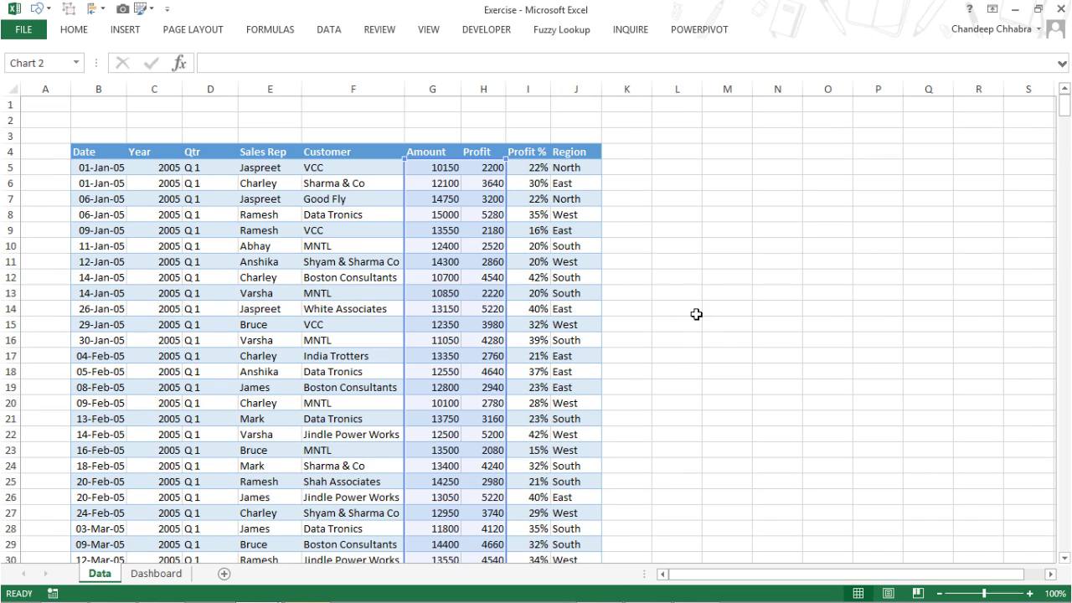
key(alt+F1)
mouse_move(711, 318)
mouse_down()
mouse_move(604, 183)
mouse_move(607, 138)
mouse_up()
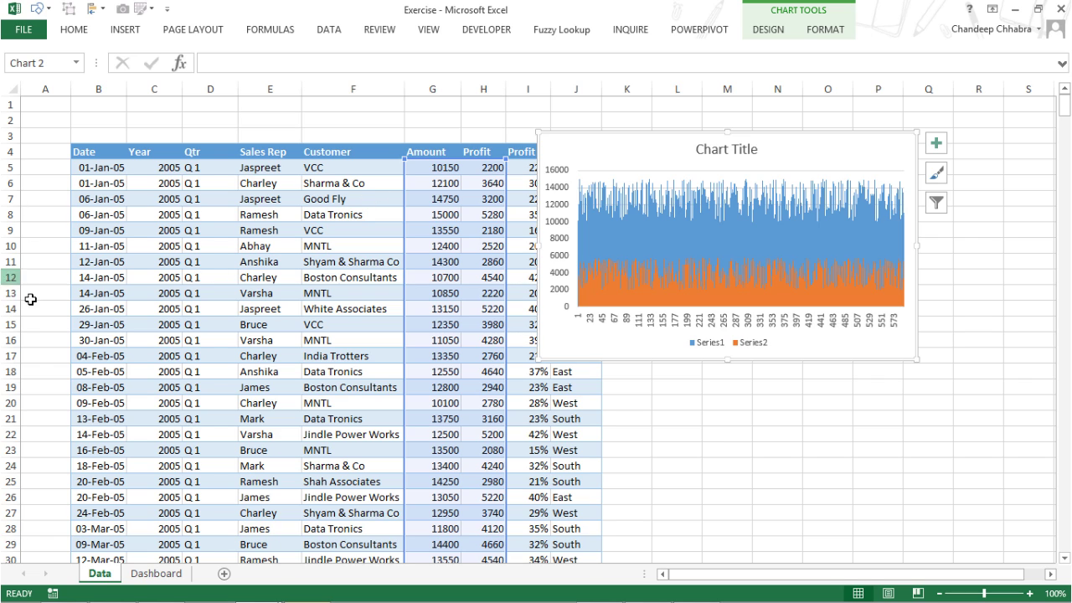
Step: Delete the legend and the title from the Amount and Profit chart
click(708, 345)
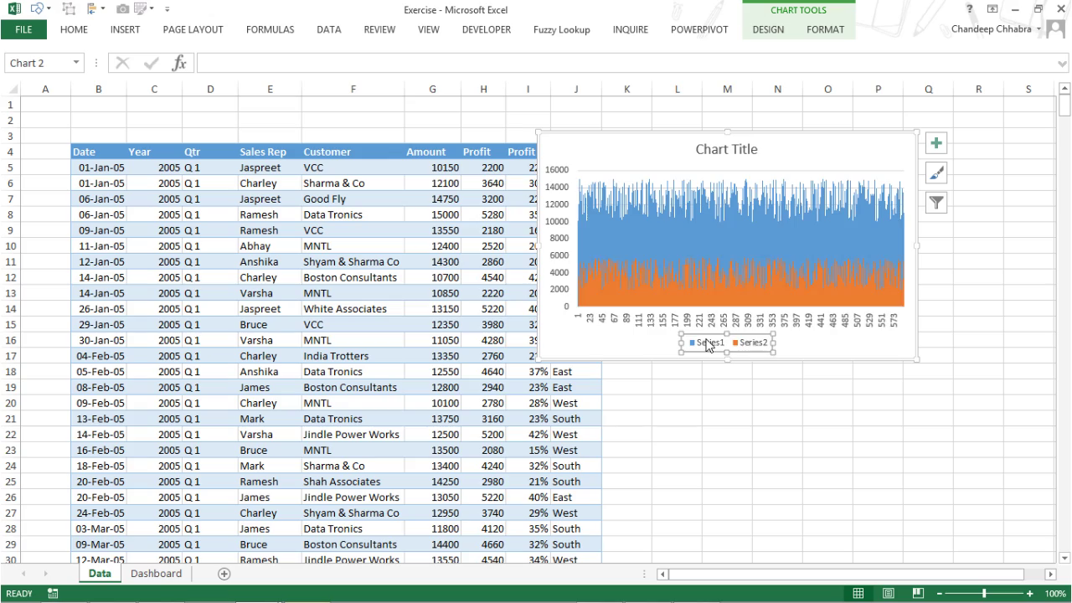
key(Delete)
click(727, 153)
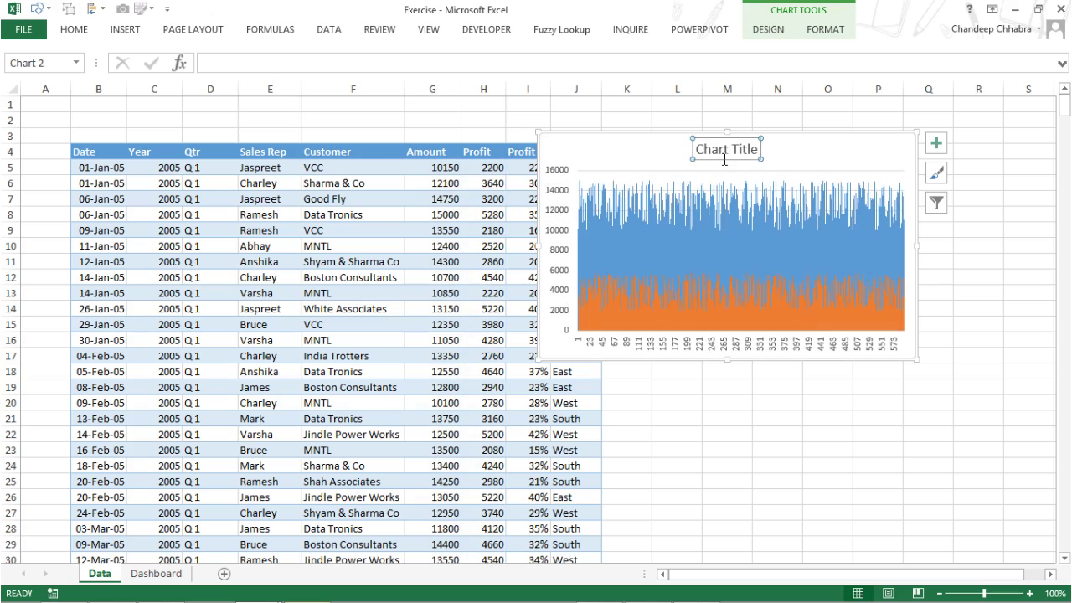
key(Delete)
Step: Change the Amount and Profit chart from clustered column to the Line chart type
right_click(713, 155)
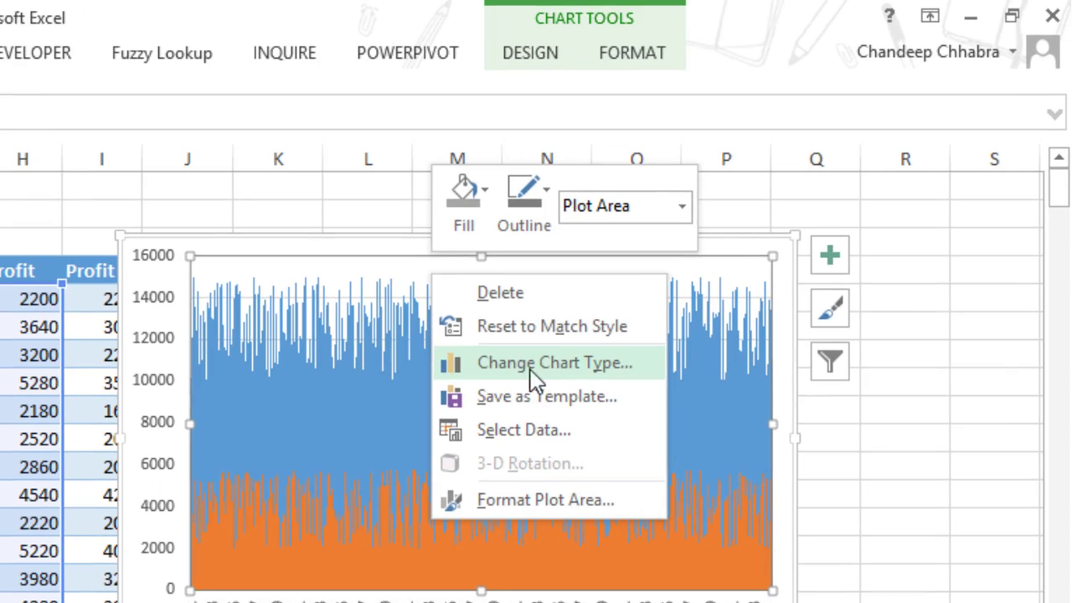
click(551, 357)
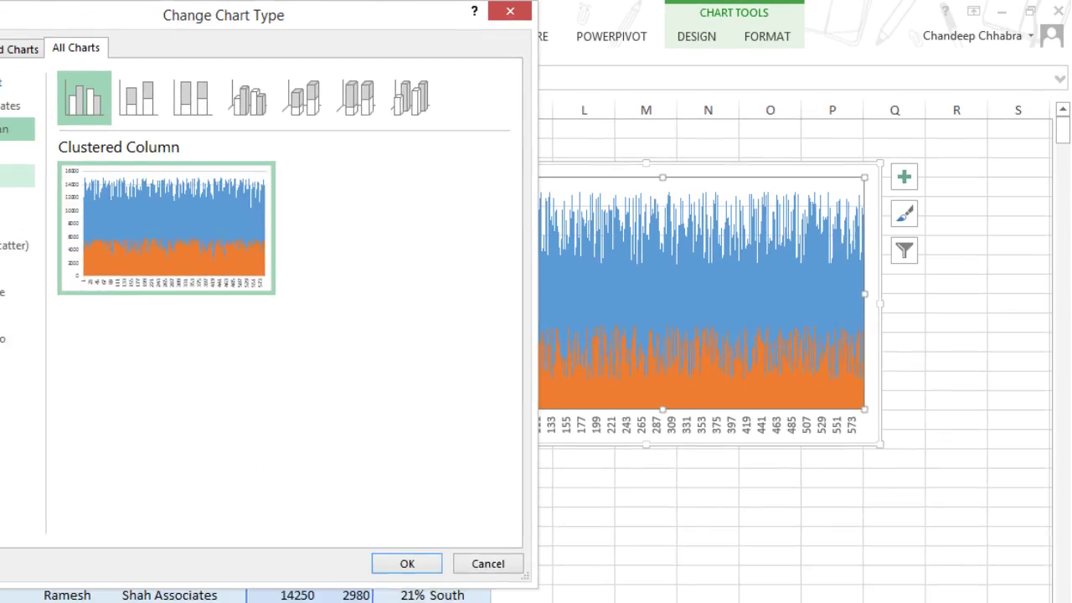
click(48, 143)
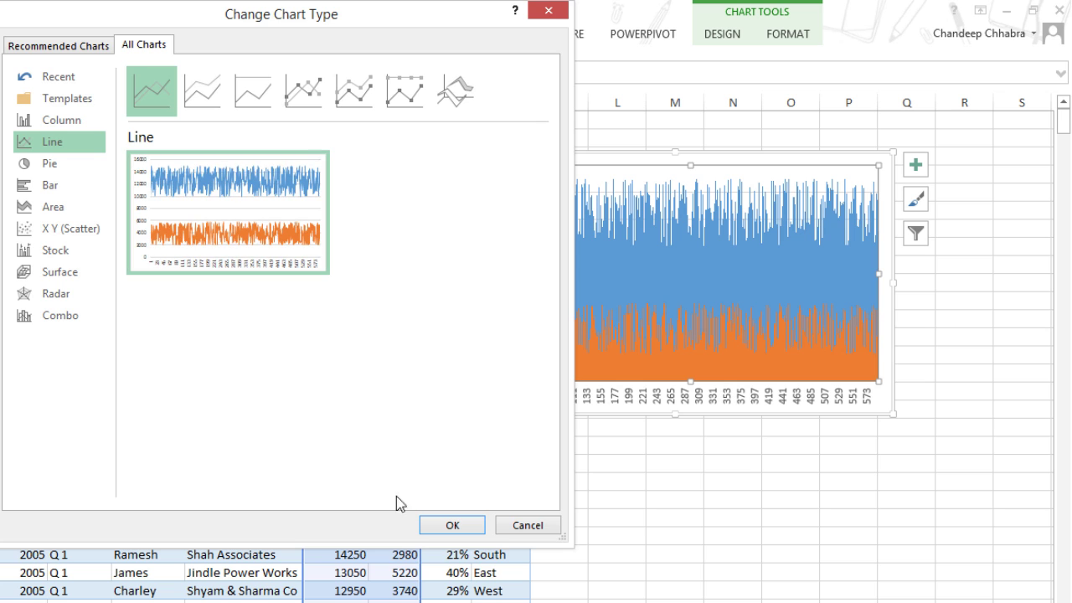
click(477, 530)
click(794, 451)
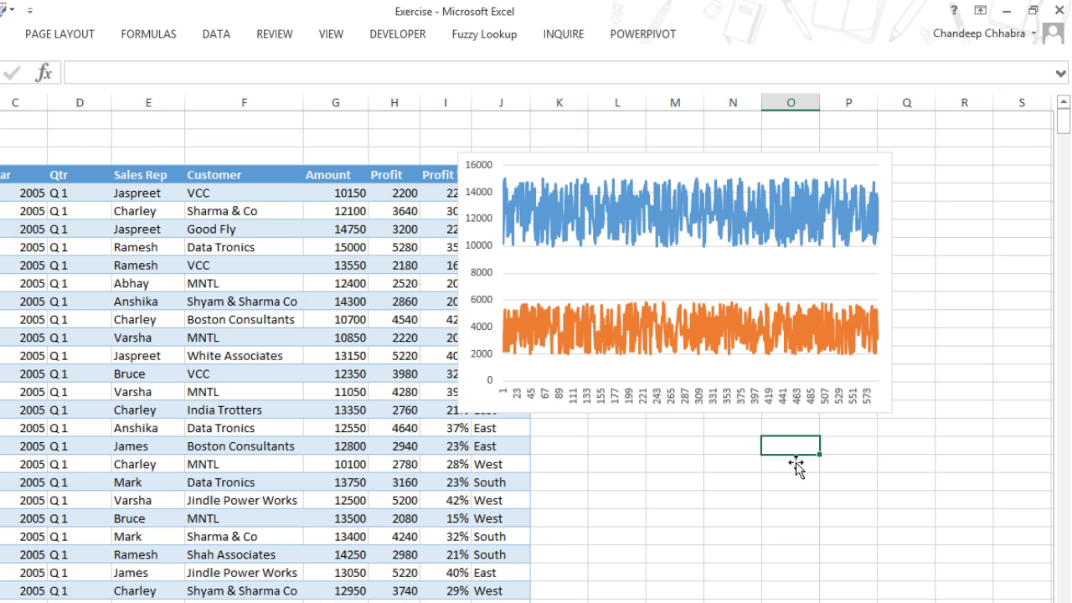
Step: Use the Date column values in Data!$B$5:$B$594 as the horizontal axis labels of the Amount and Profit chart
click(650, 408)
right_click(651, 407)
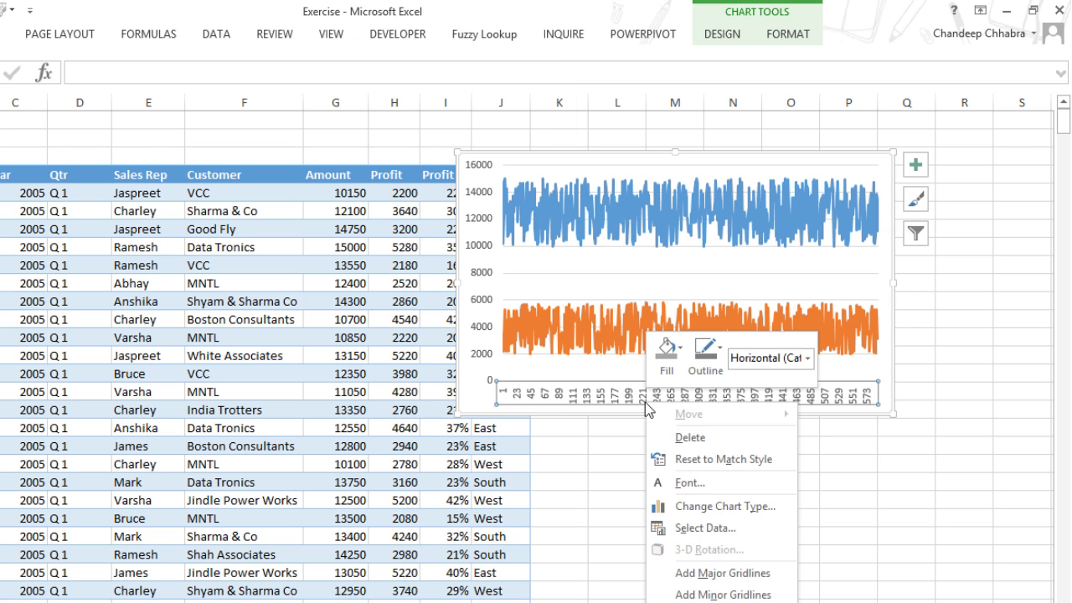
click(702, 528)
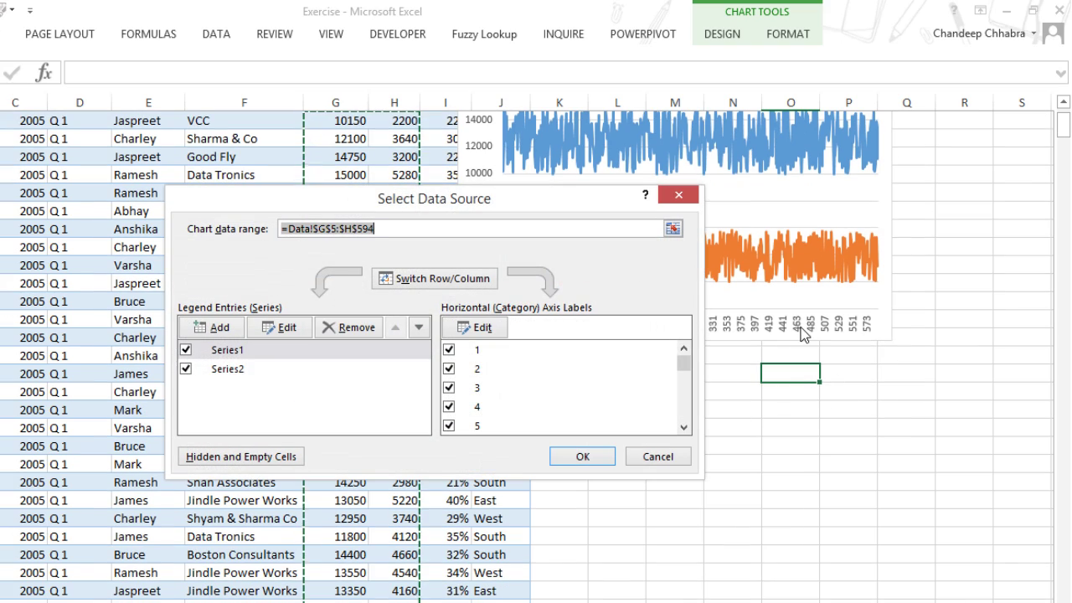
click(483, 327)
text(=Data!$B$11)
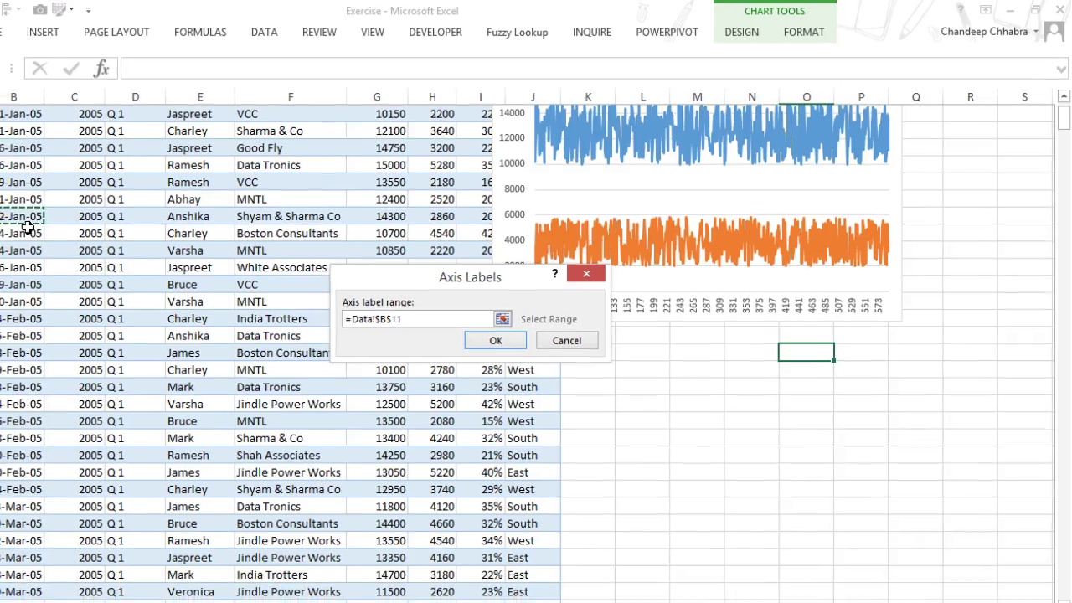
key(BackSpace)
key(BackSpace)
text(5:$B$594)
key(Return)
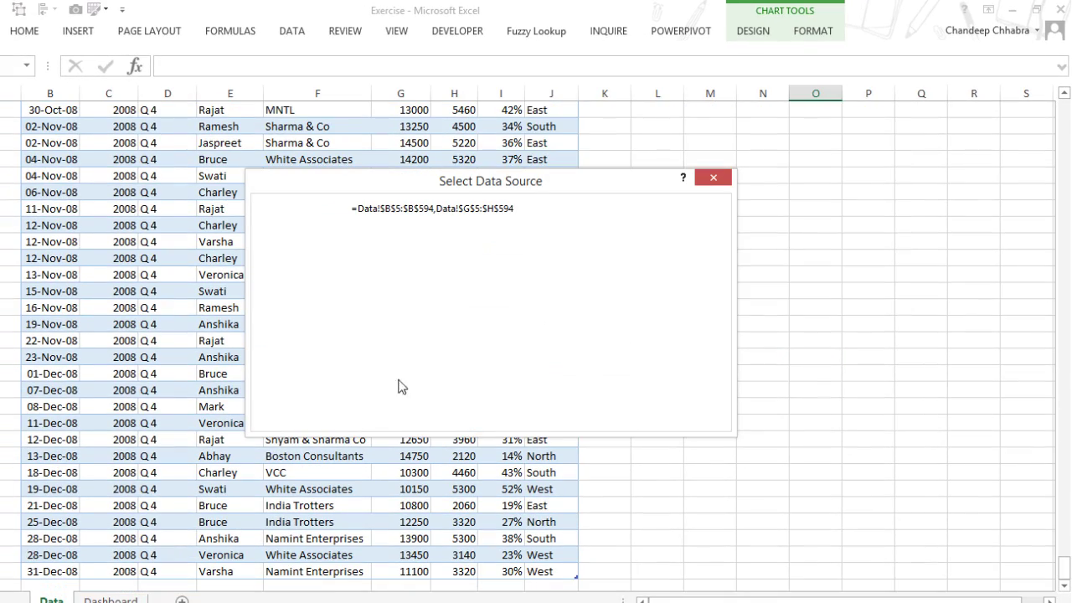
click(634, 417)
drag(1064, 565, 1060, 109)
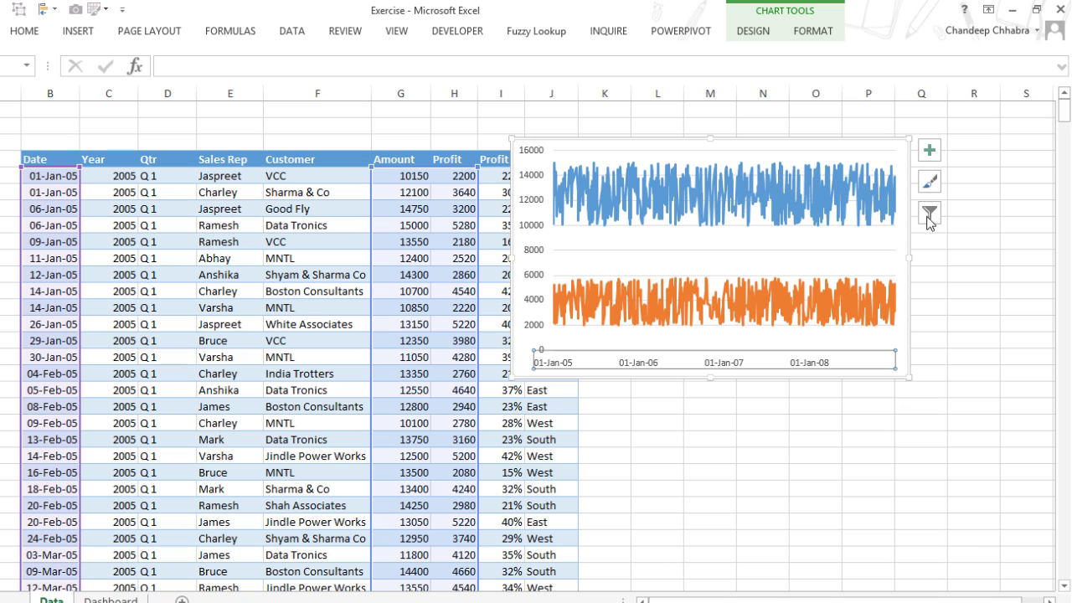
Step: Switch the chart's horizontal date axis to a text axis and move the chart clear of the table's Region column
right_click(718, 366)
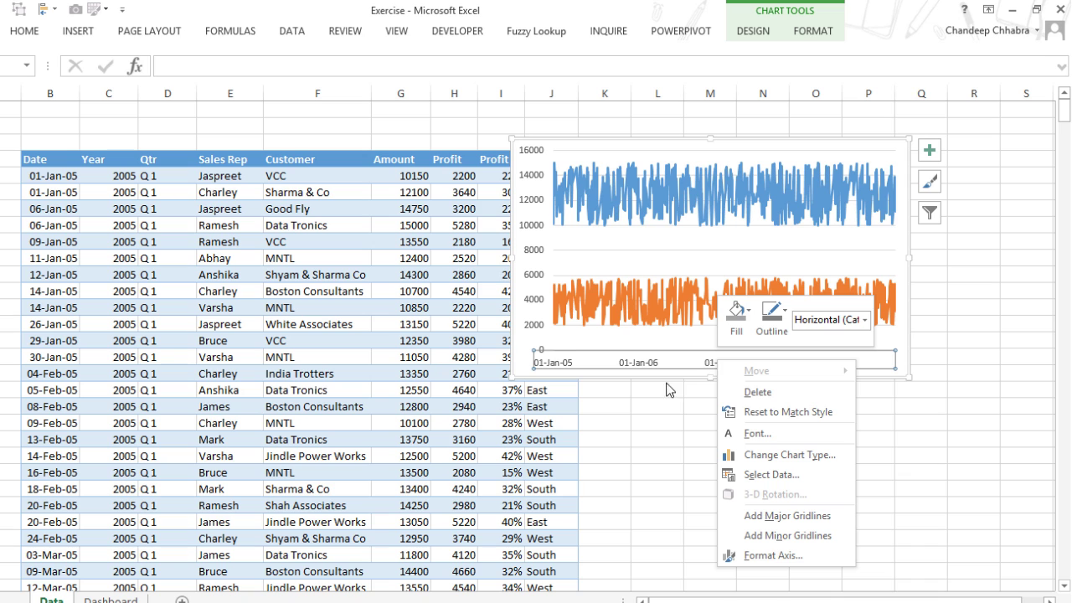
click(758, 555)
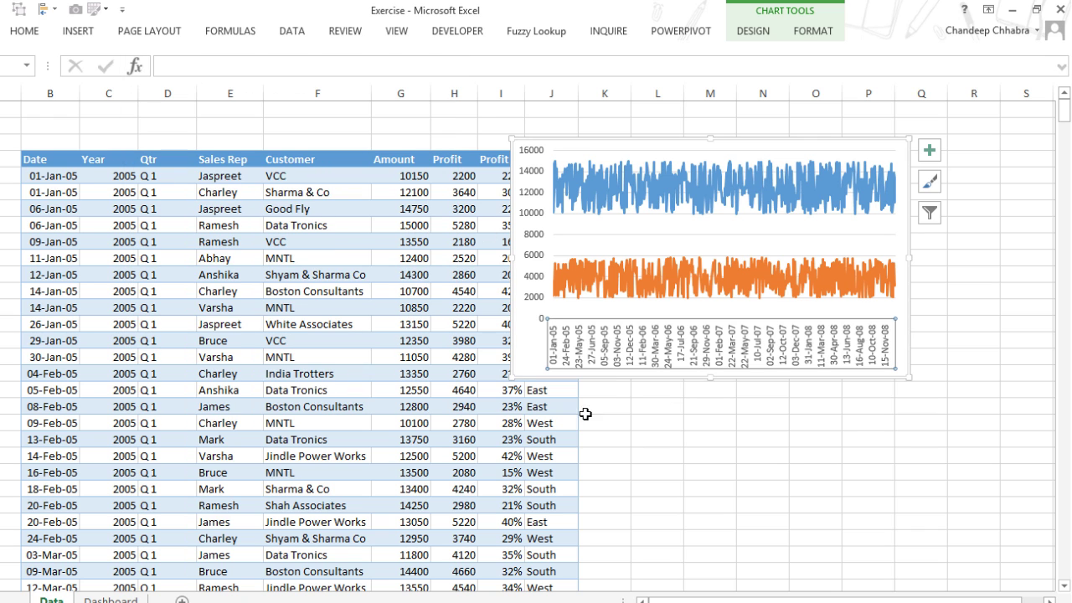
click(680, 448)
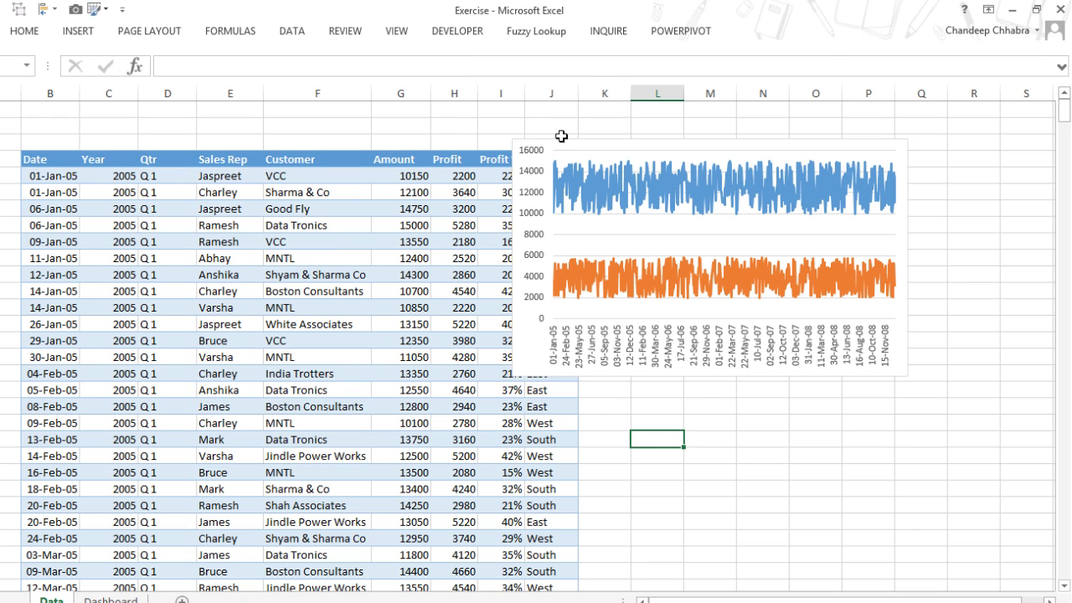
drag(584, 140, 740, 149)
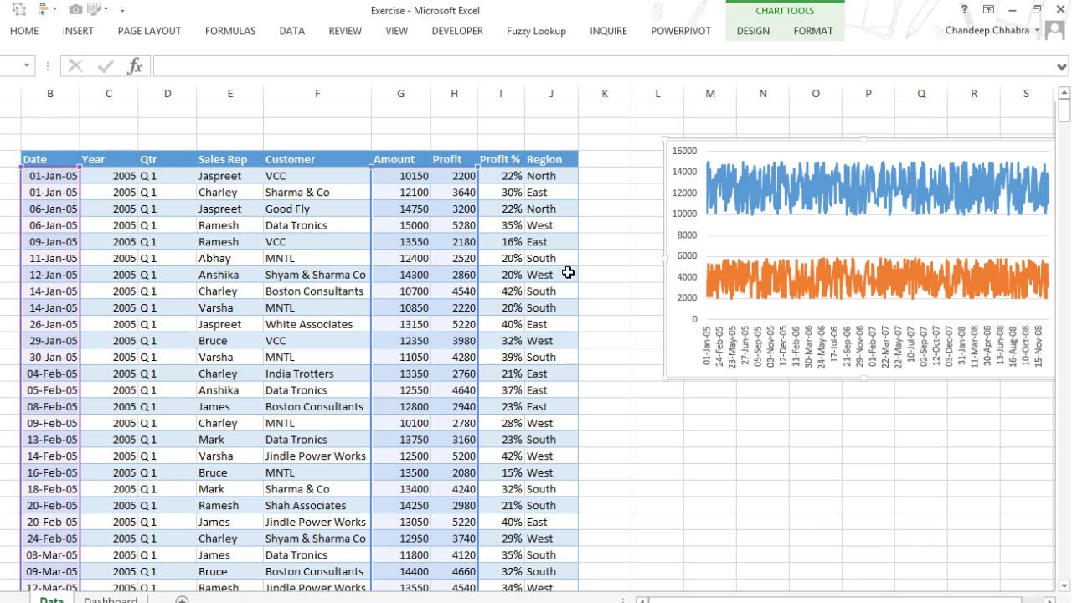
click(584, 274)
Step: Insert a default chart from all the Profit % values and relocate it below the Amount and Profit chart
click(507, 176)
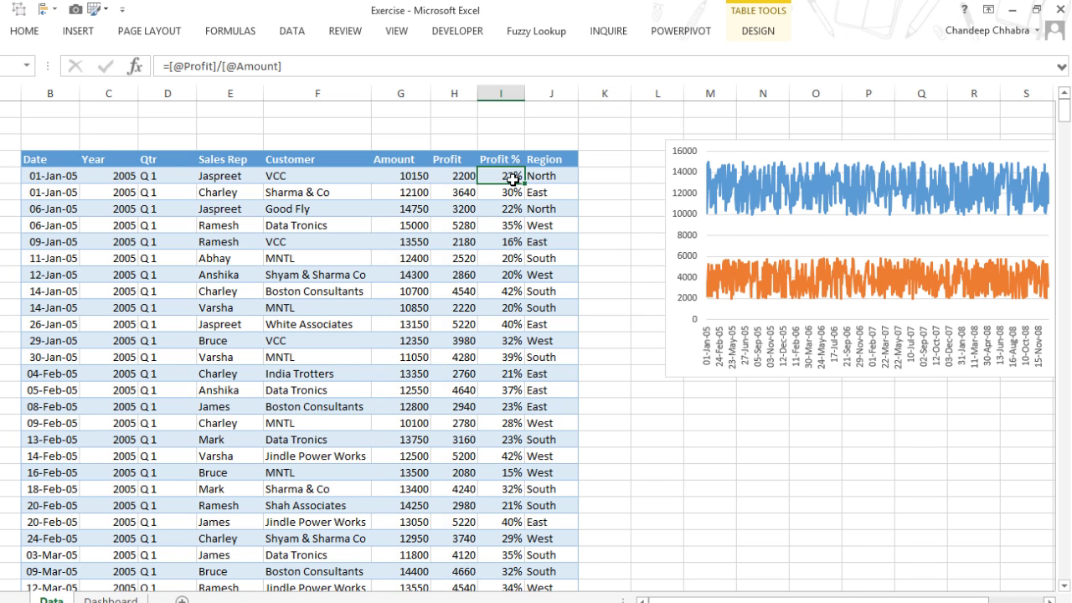
key(ctrl+shift+Down)
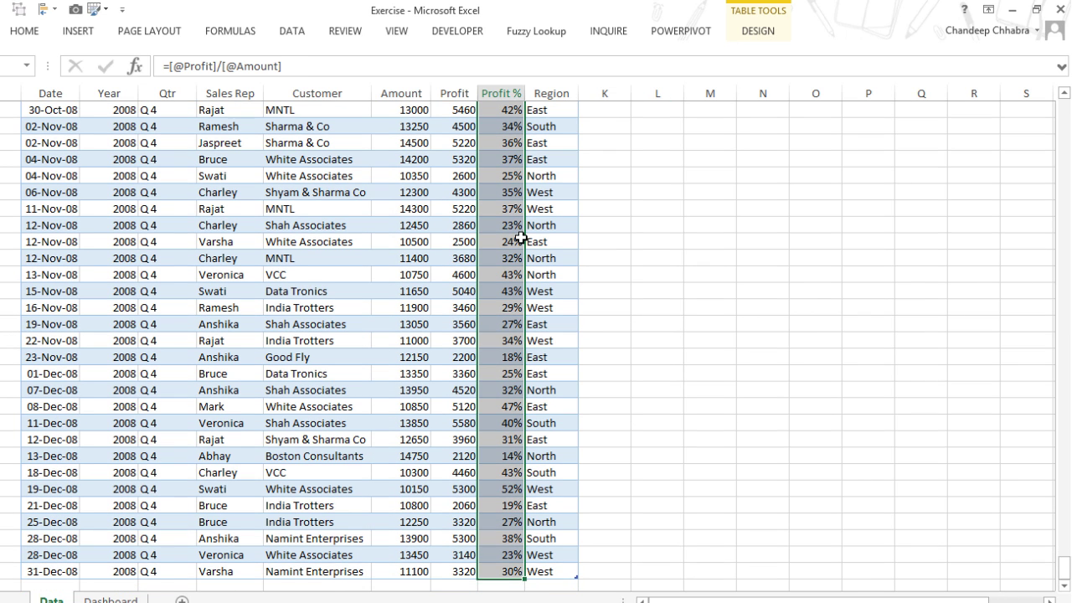
key(alt+F1)
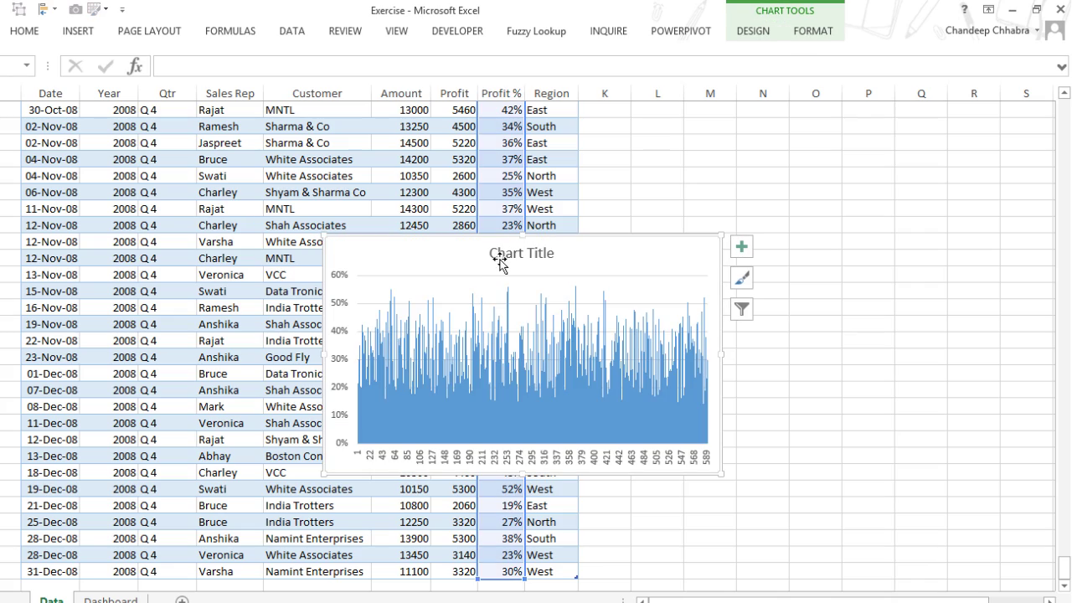
key(Delete)
drag(1064, 566, 1064, 109)
click(712, 405)
key(ctrl+v)
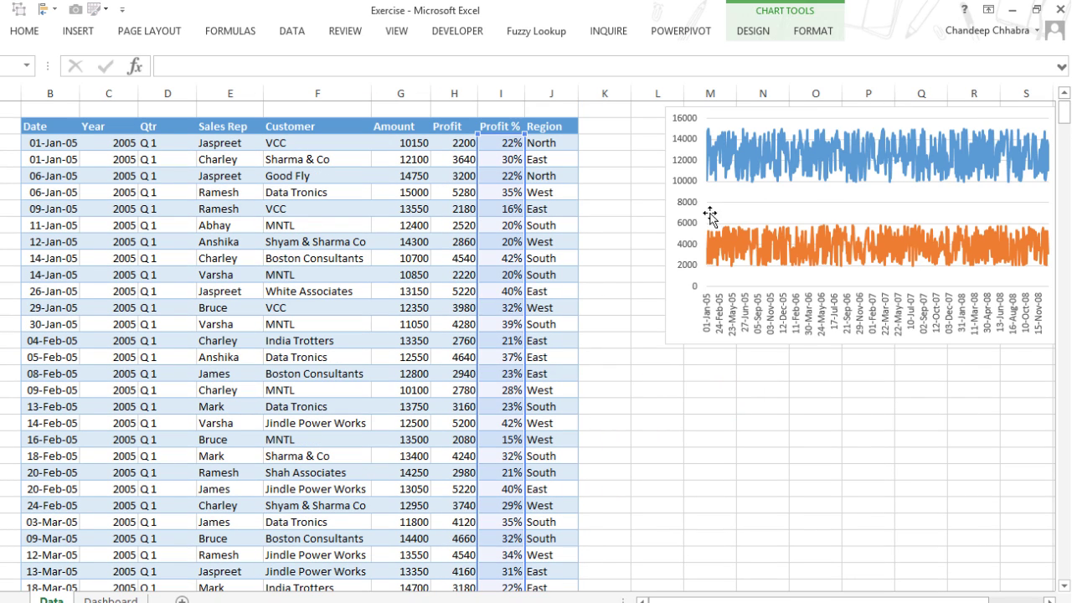
Step: Copy the Amount and Profit chart and paste only its formats onto the Profit % chart, placed just below it
click(672, 198)
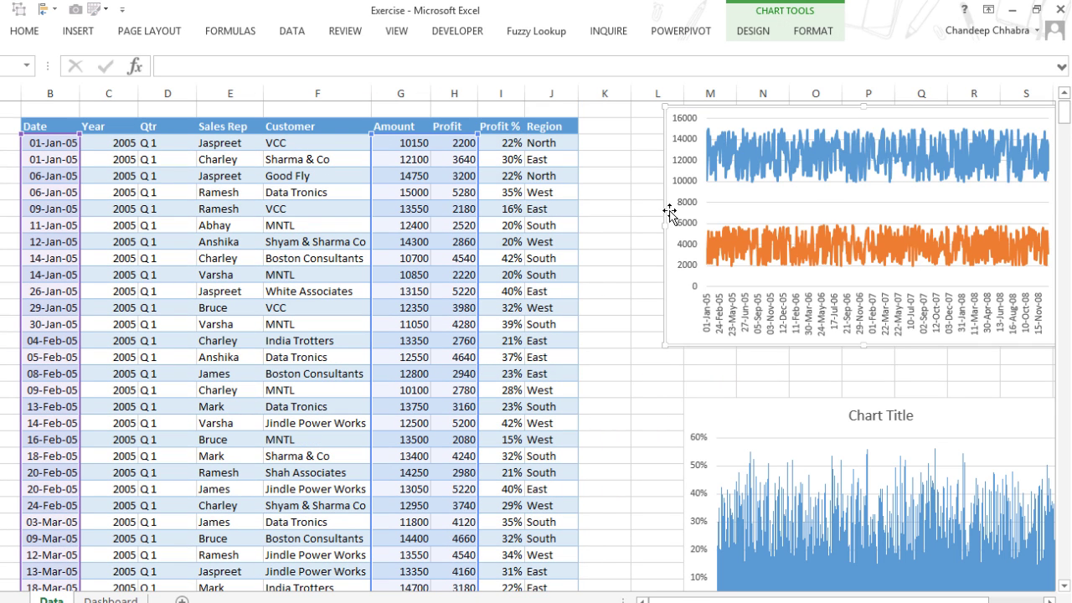
click(737, 418)
drag(737, 418, 642, 356)
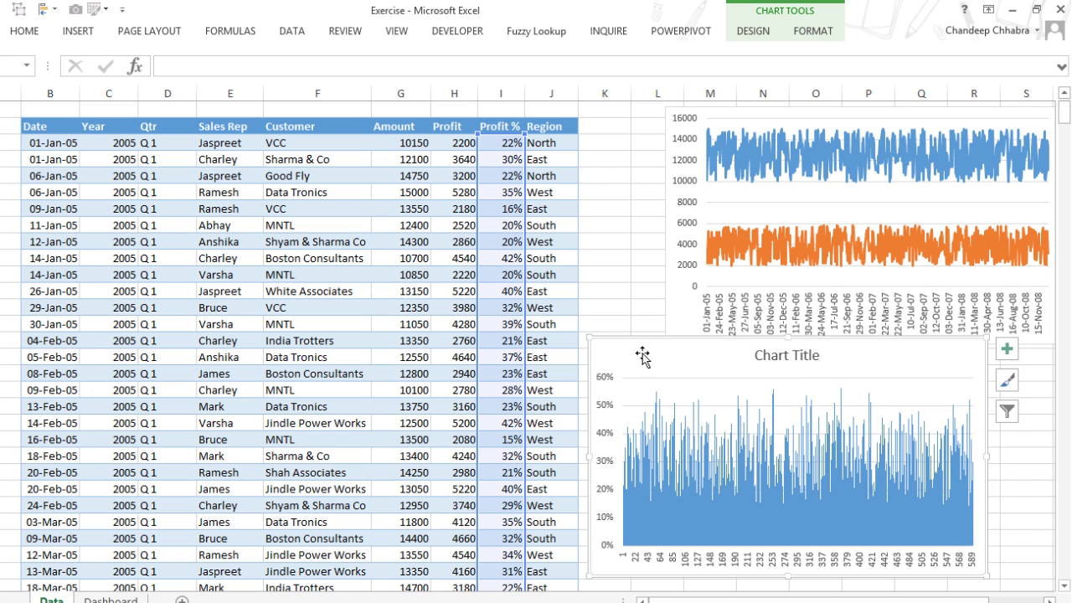
key(ctrl+alt+v)
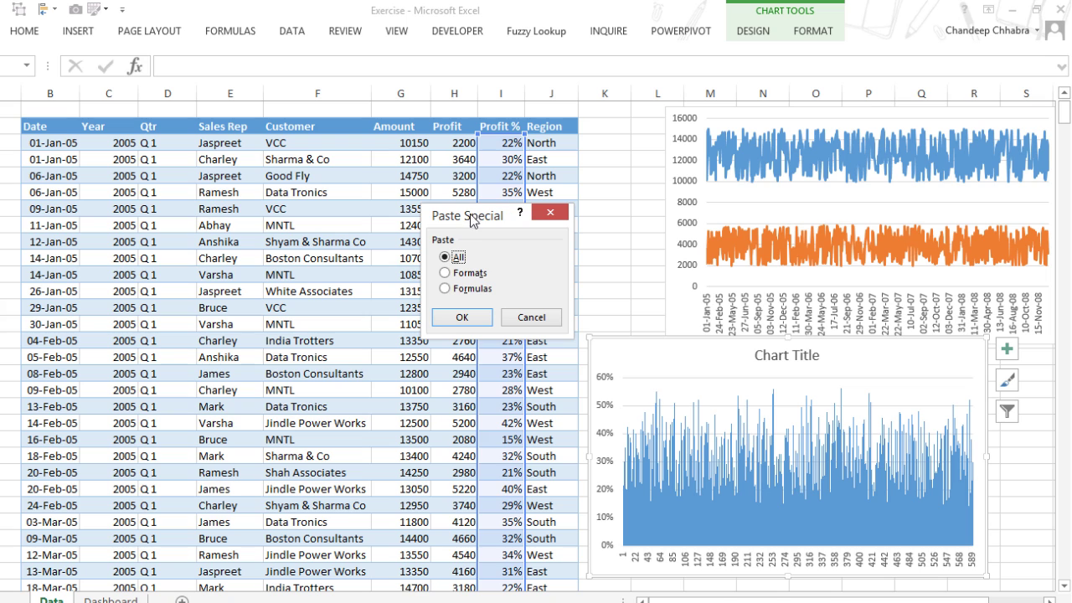
click(469, 273)
click(461, 317)
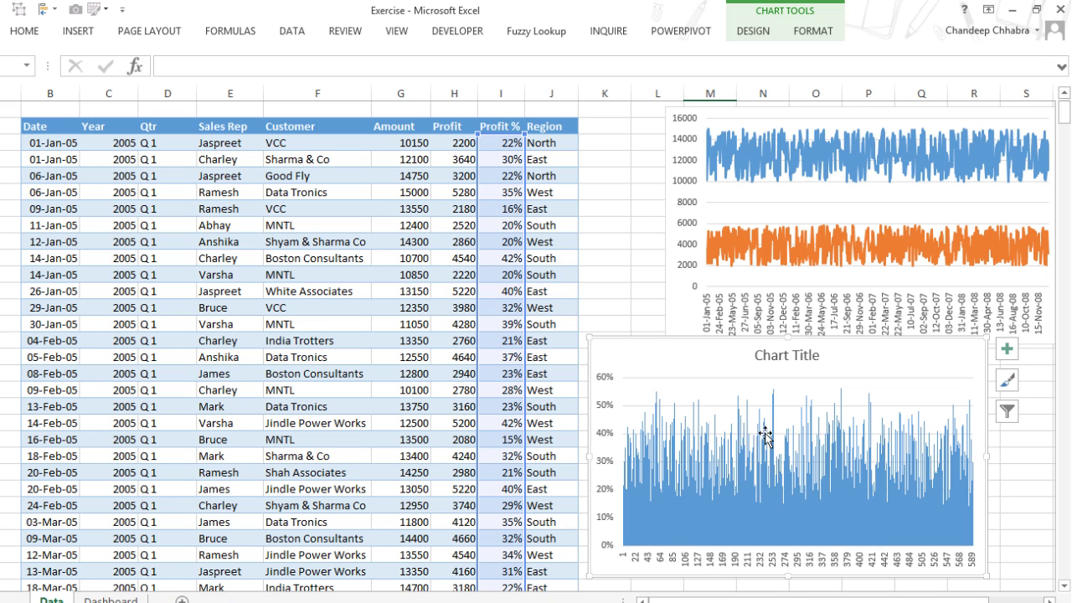
Step: Recolor the Profit % chart's line with a gray theme outline color
right_click(759, 432)
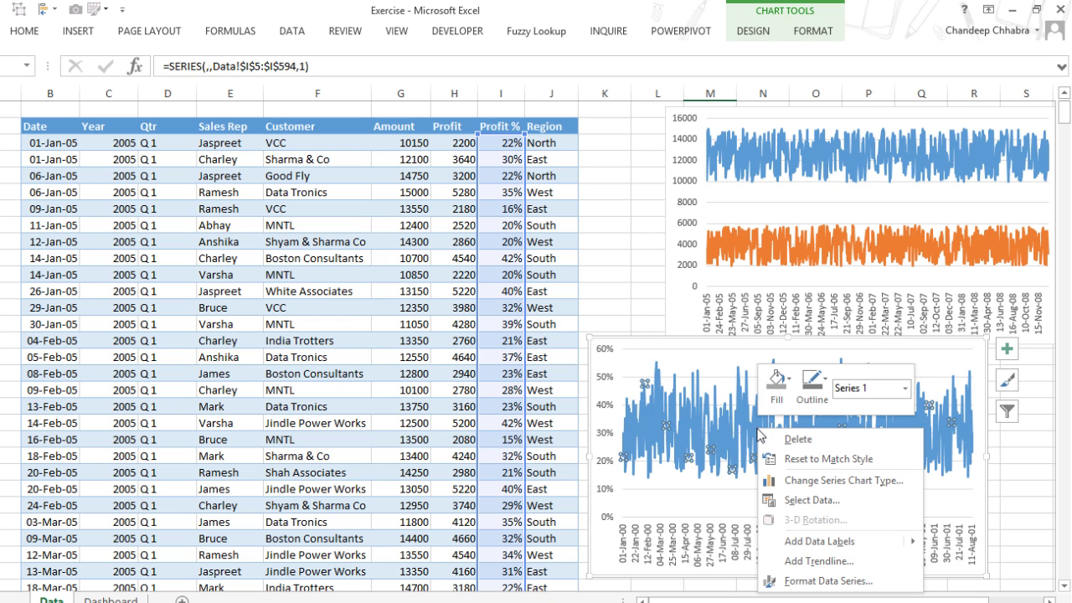
click(813, 393)
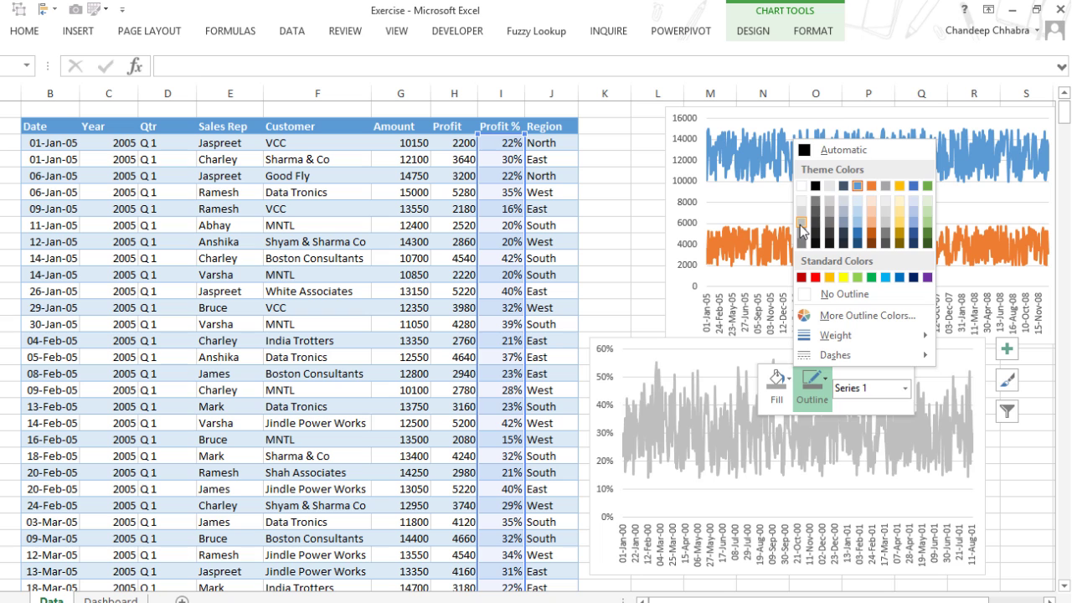
click(801, 232)
Step: Change the Profit % chart to the Line with Markers type
right_click(778, 448)
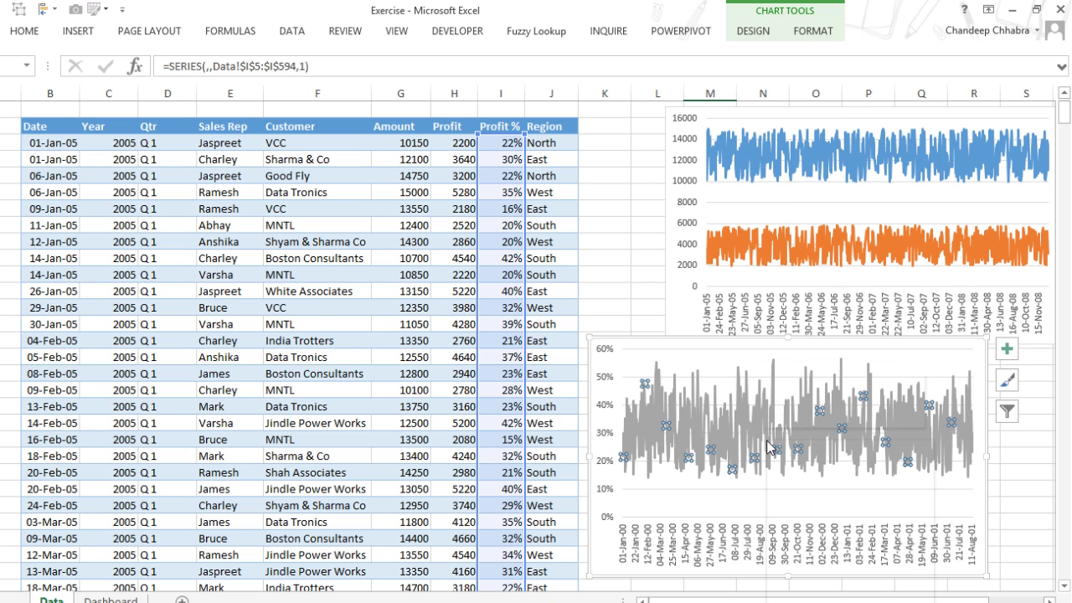
click(804, 494)
mouse_move(284, 203)
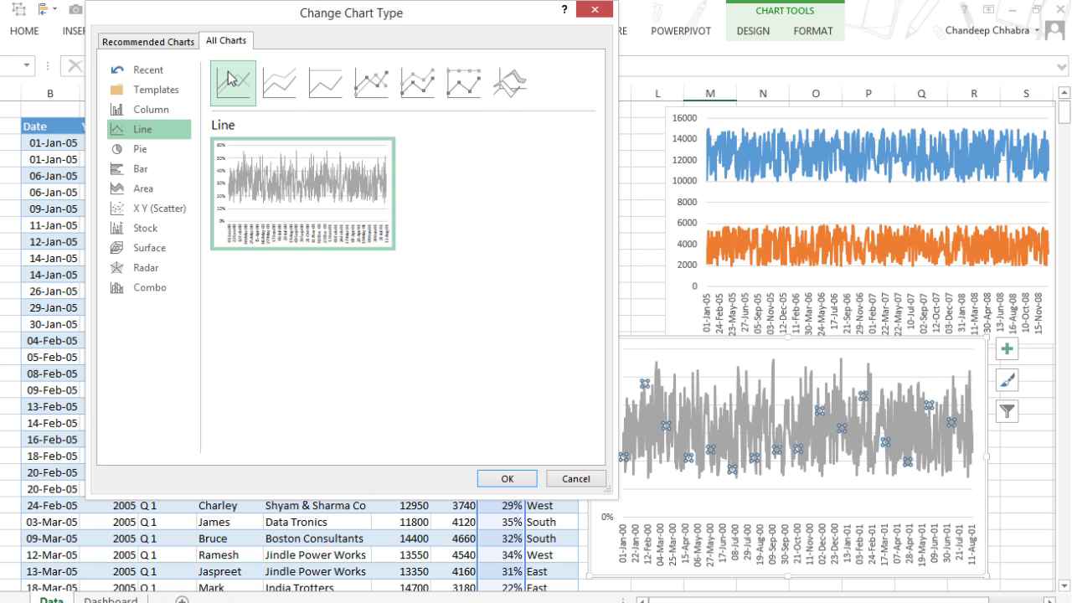
click(371, 81)
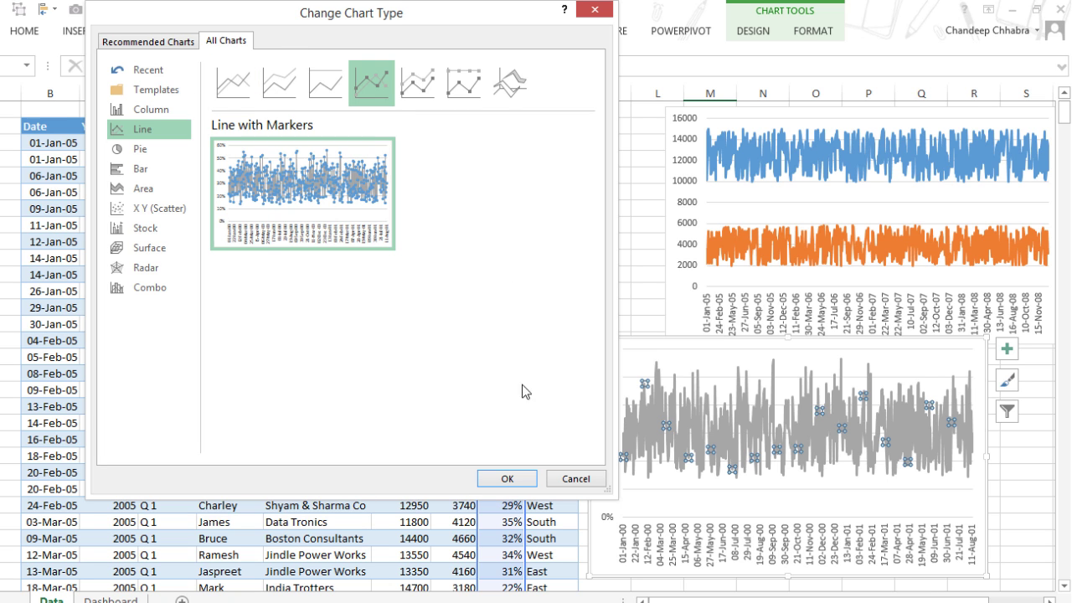
click(508, 480)
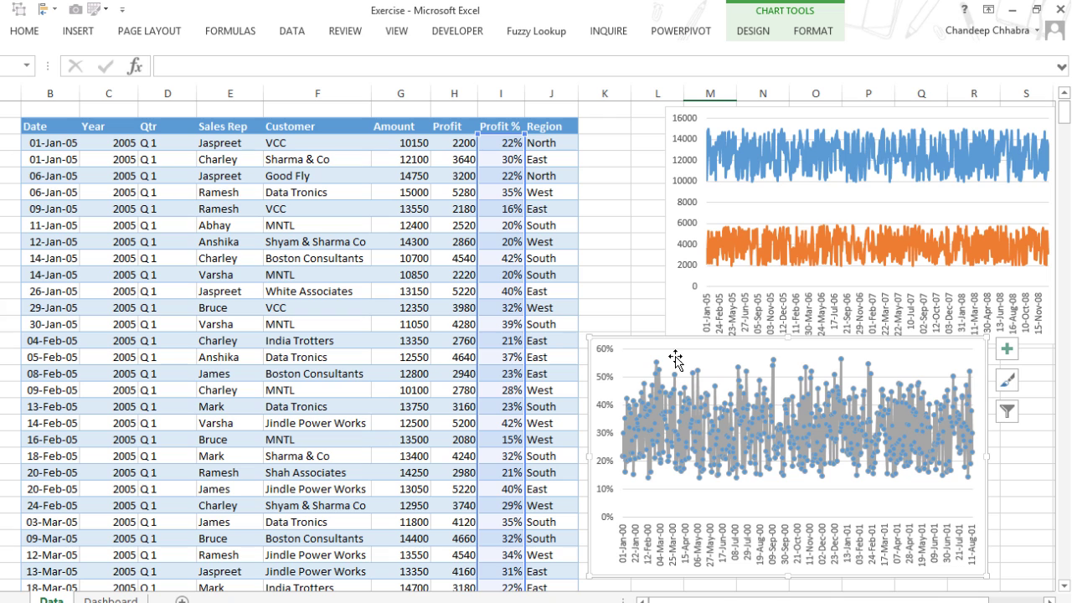
Step: Fill the Profit % line's markers with gray and align the chart directly beneath the Amount and Profit chart
right_click(692, 383)
click(712, 356)
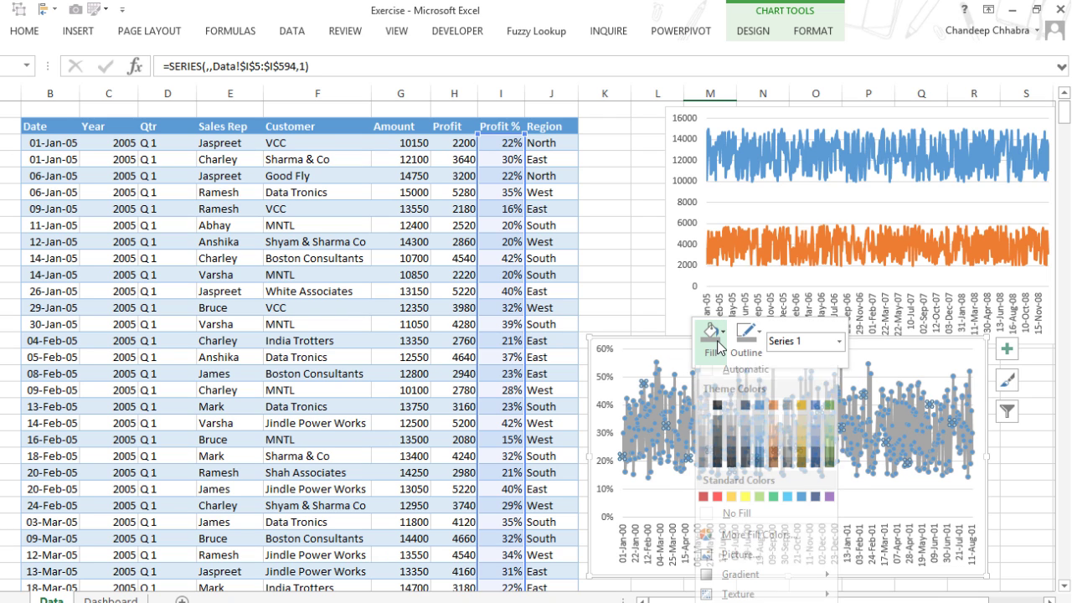
click(706, 460)
click(649, 324)
drag(686, 358, 710, 359)
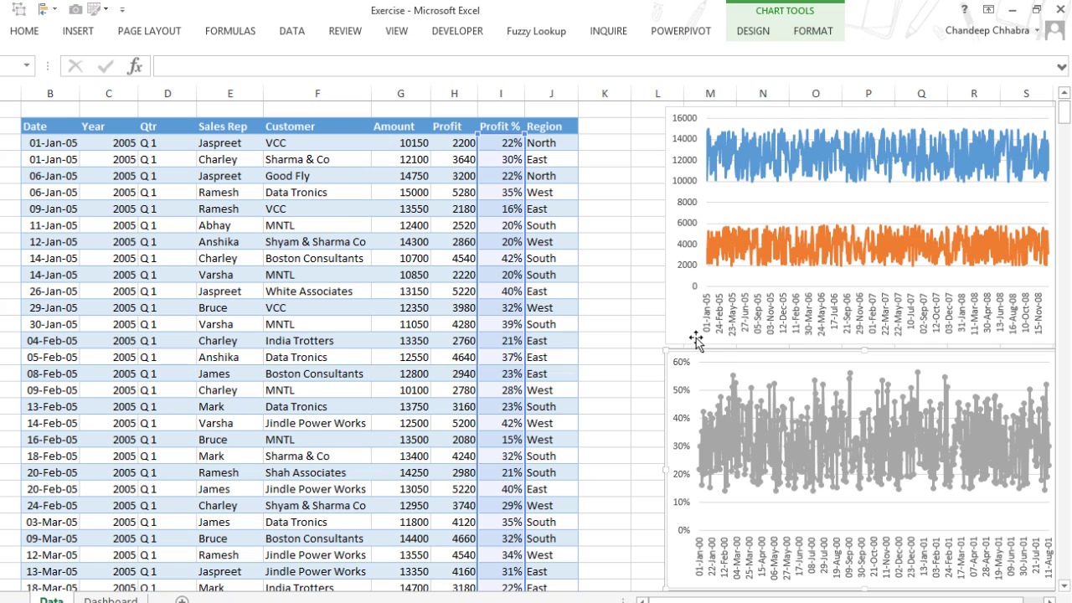
ctrl+click(695, 337)
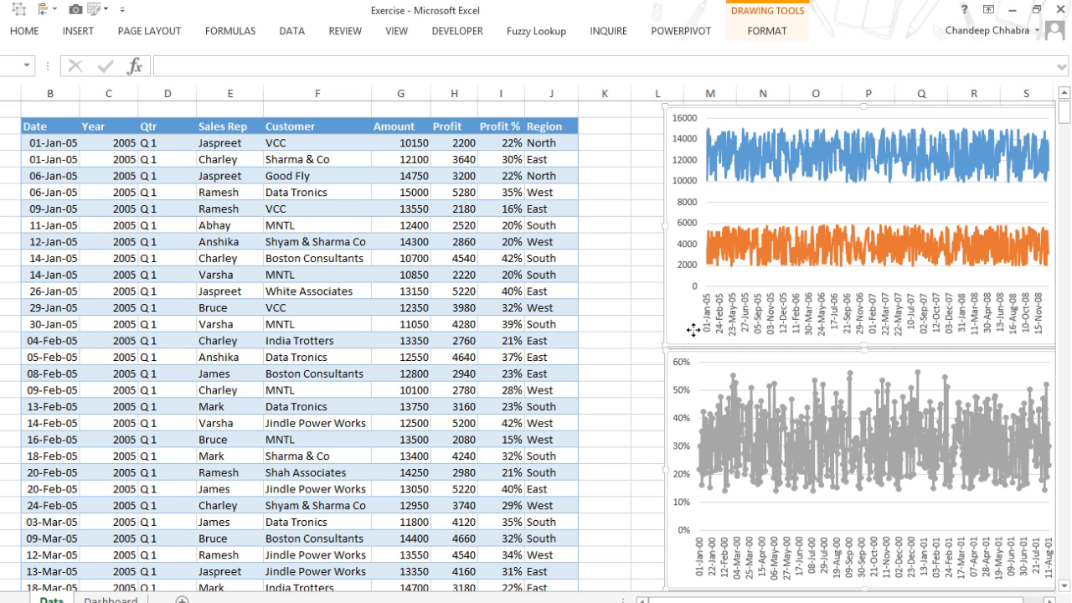
click(606, 277)
Step: Insert slicers for the table's Year, Qtr, Sales Rep, Customer and Region fields
click(529, 264)
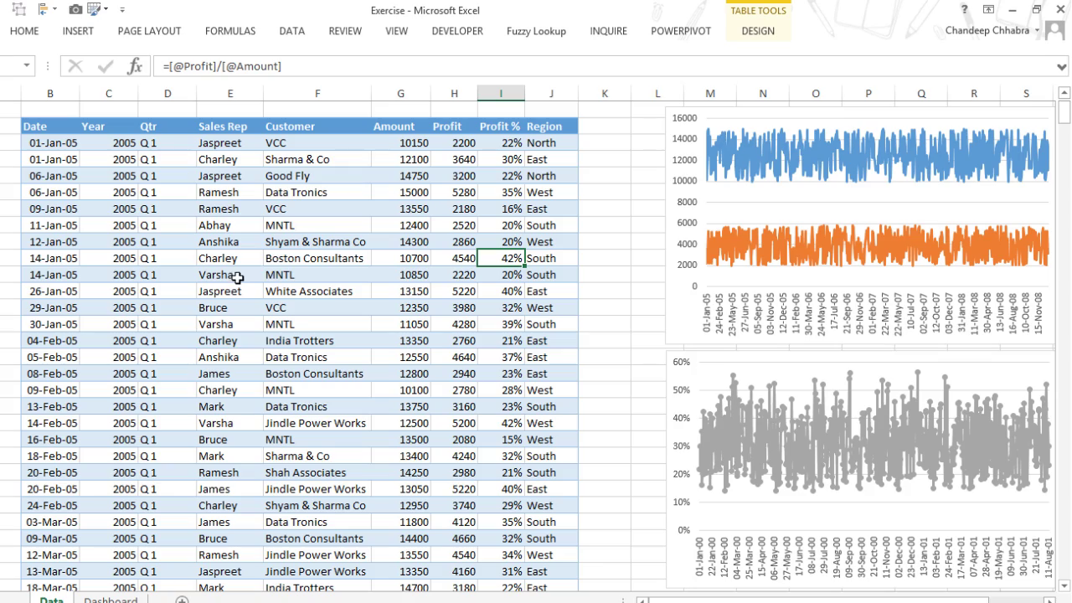
click(764, 31)
click(194, 105)
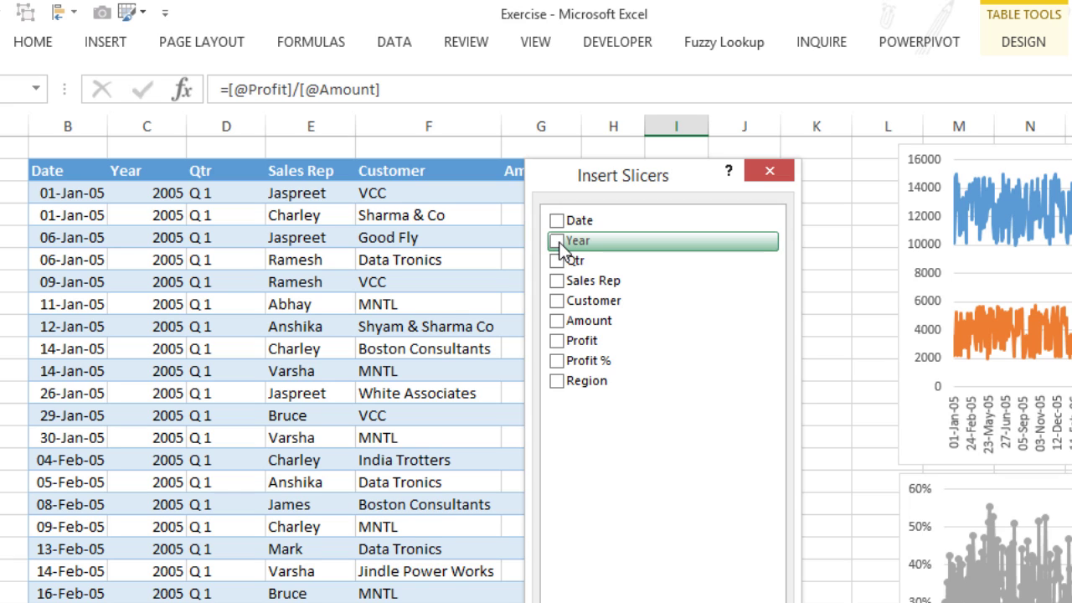
click(557, 300)
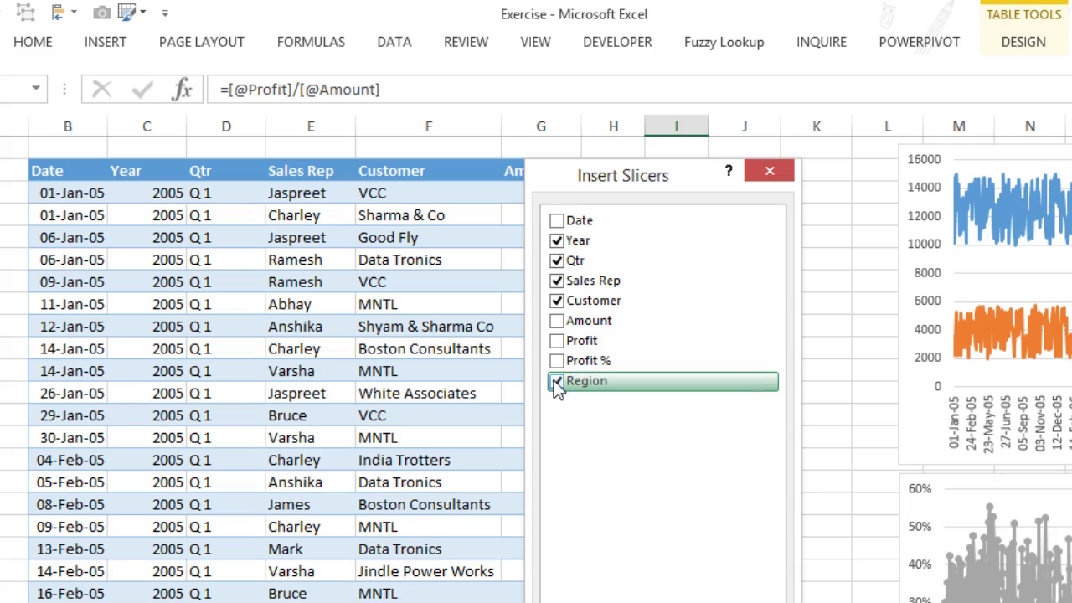
key(Return)
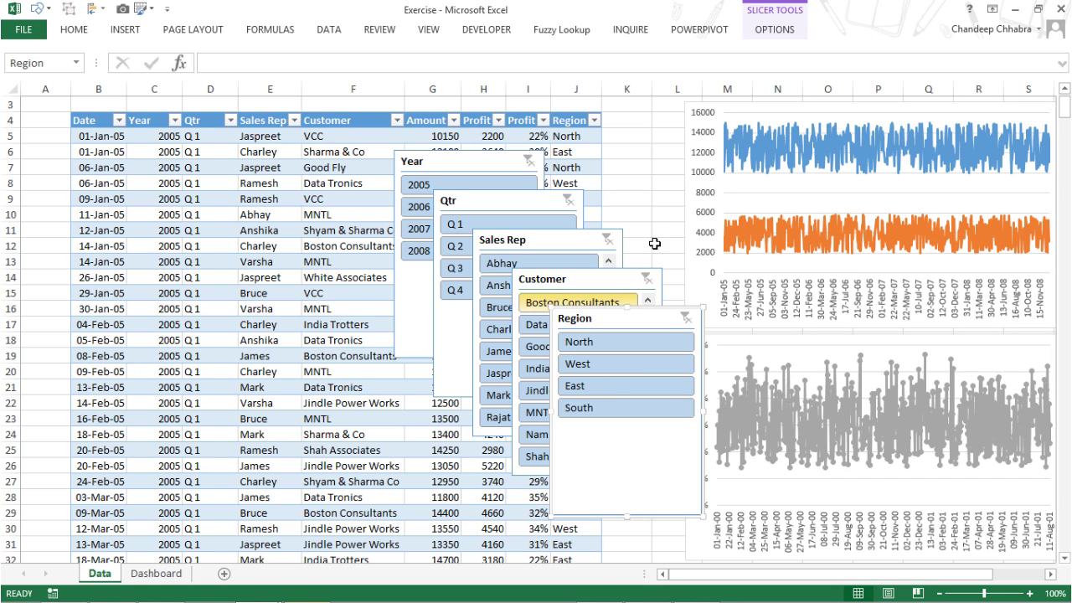
Step: Try filtering the table to the North region with the Region slicer, and undo the filter
click(661, 214)
click(604, 342)
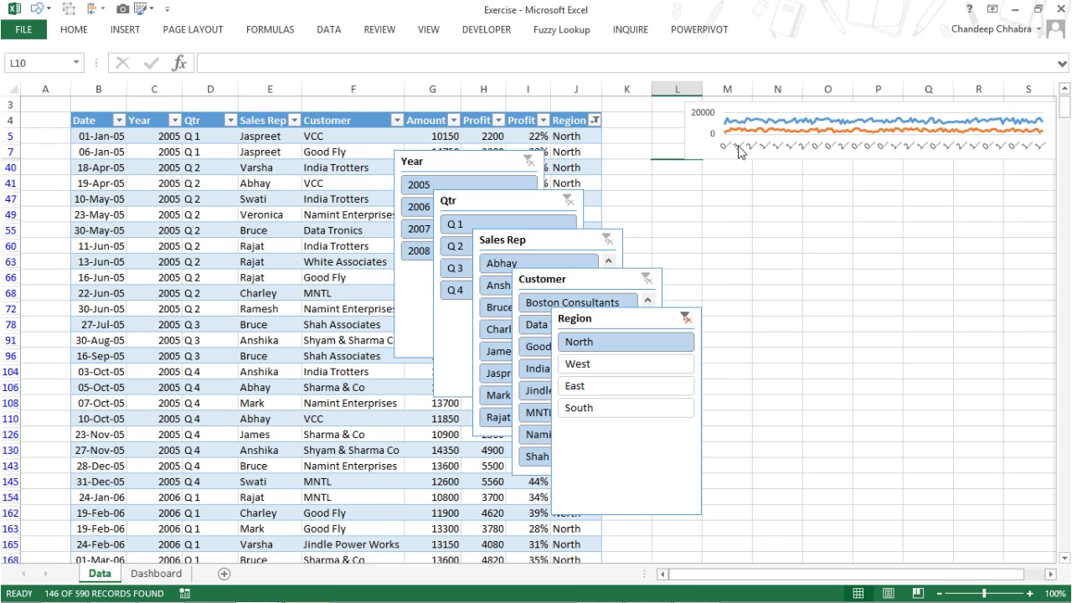
key(ctrl+z)
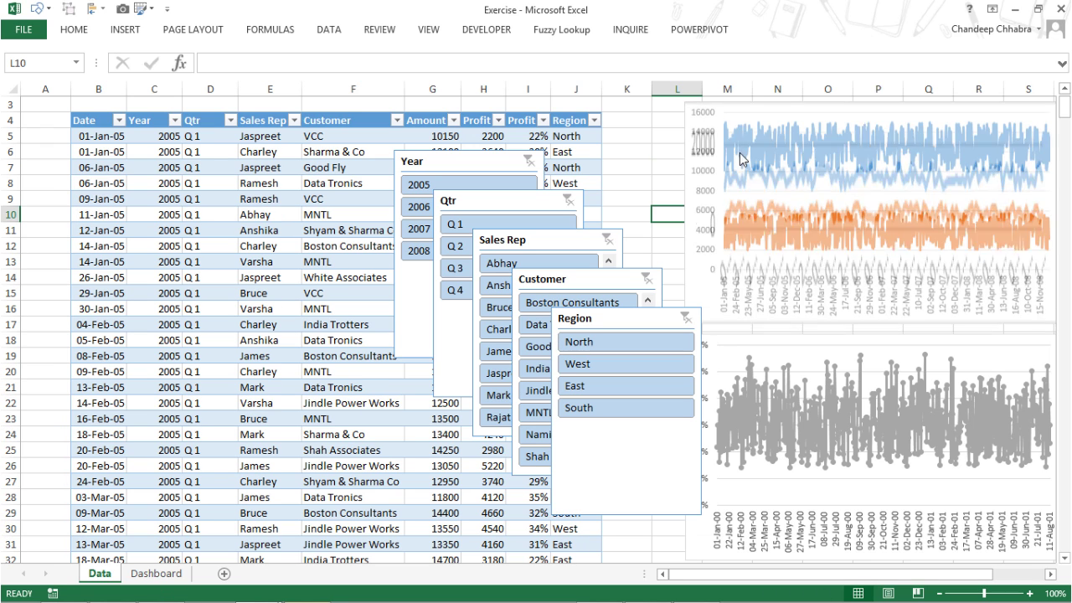
Step: Set both line charts' object positioning to Don't move or size with cells
click(699, 210)
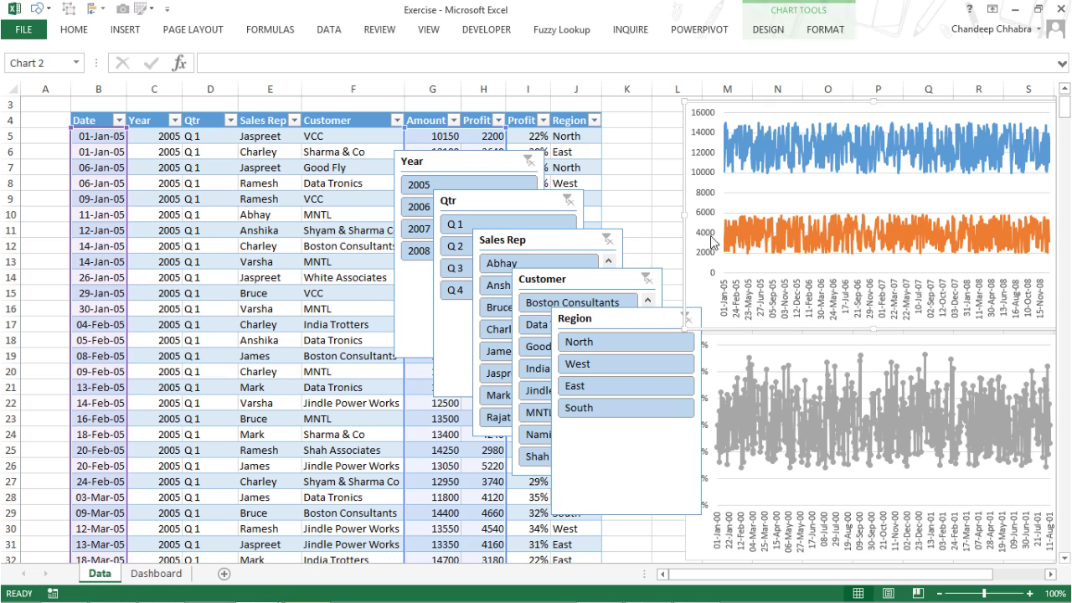
ctrl+click(736, 341)
right_click(738, 342)
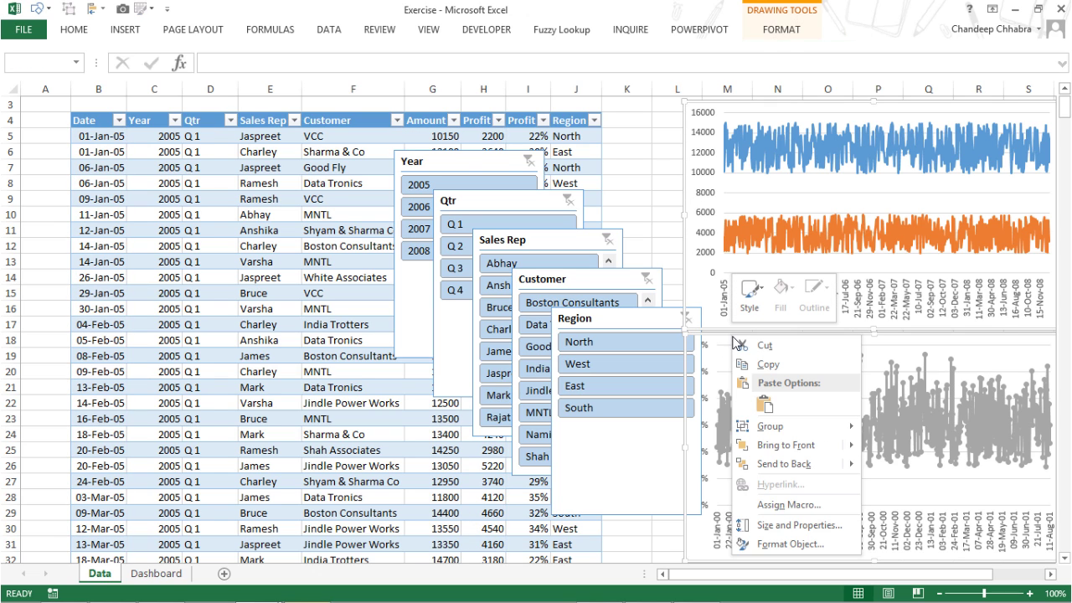
click(783, 544)
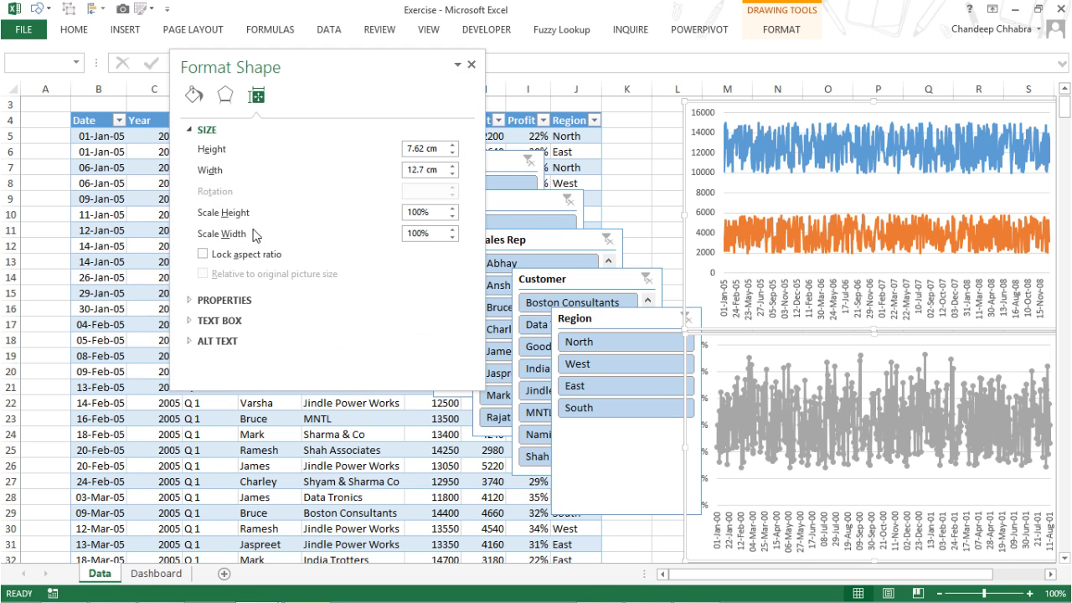
click(198, 300)
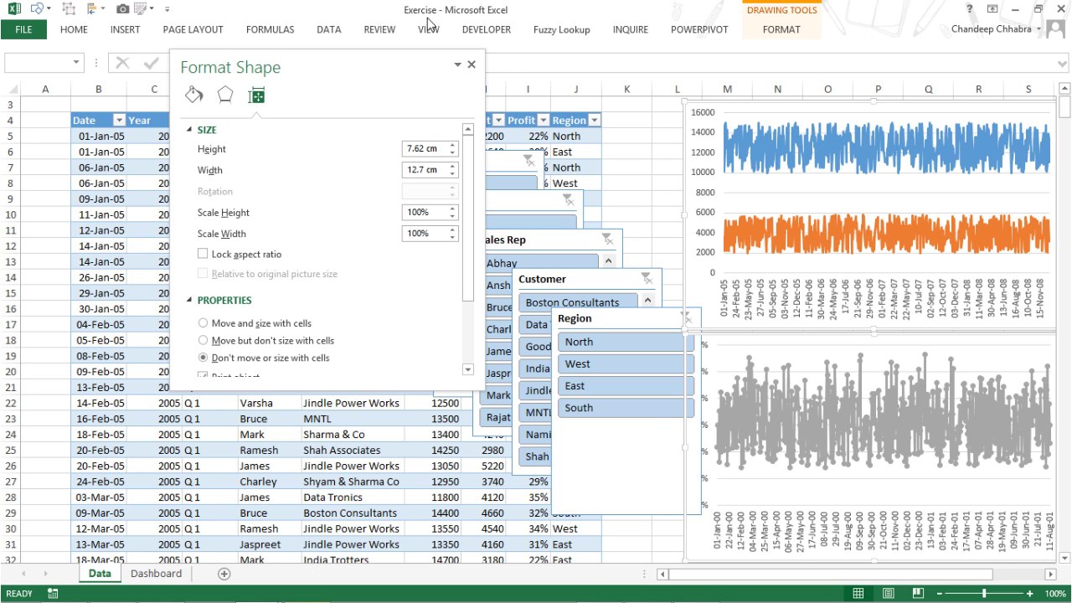
click(472, 66)
click(677, 183)
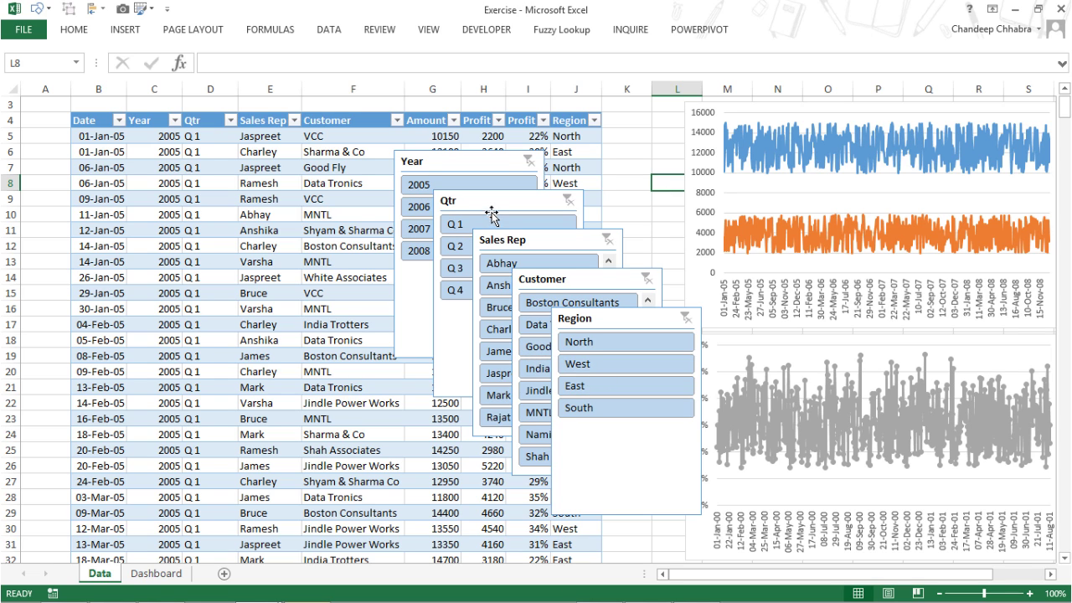
Step: Move the Qtr slicer clear of the Year slicer and filter the table to 2005
drag(490, 211, 595, 190)
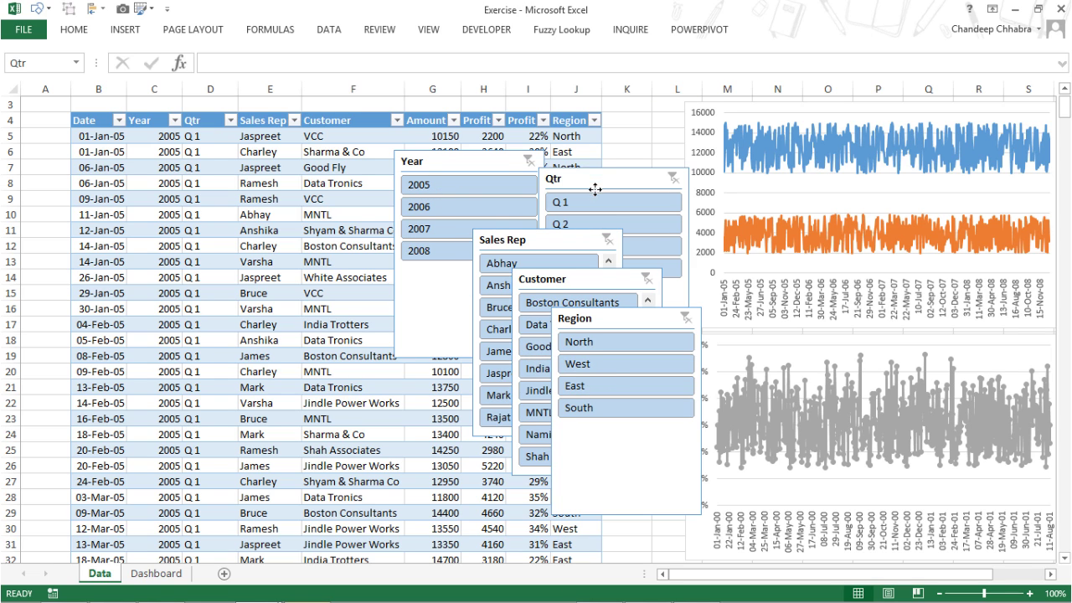
click(475, 190)
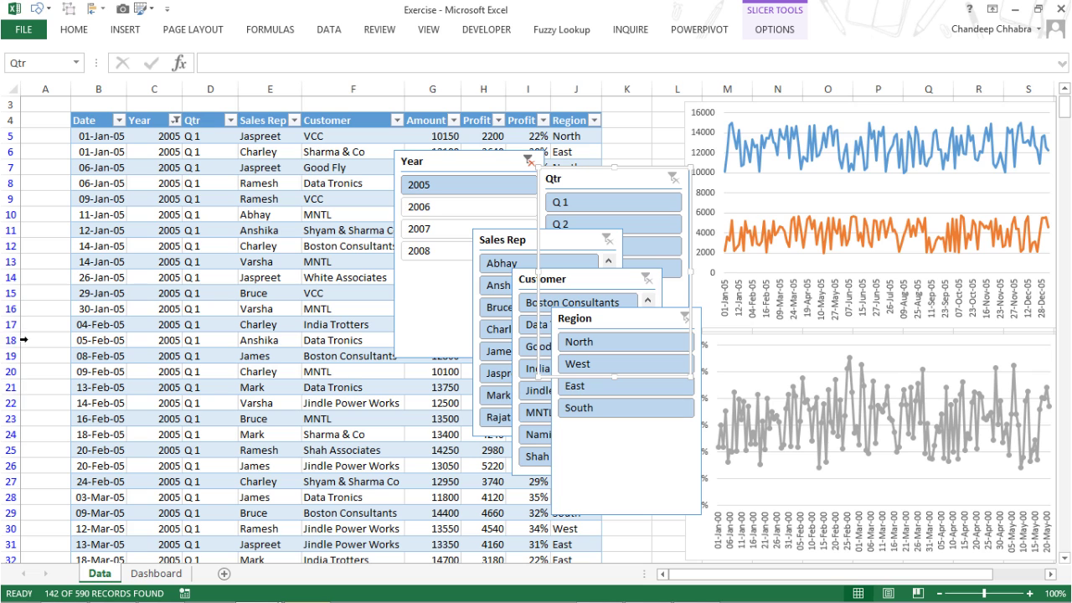
click(435, 231)
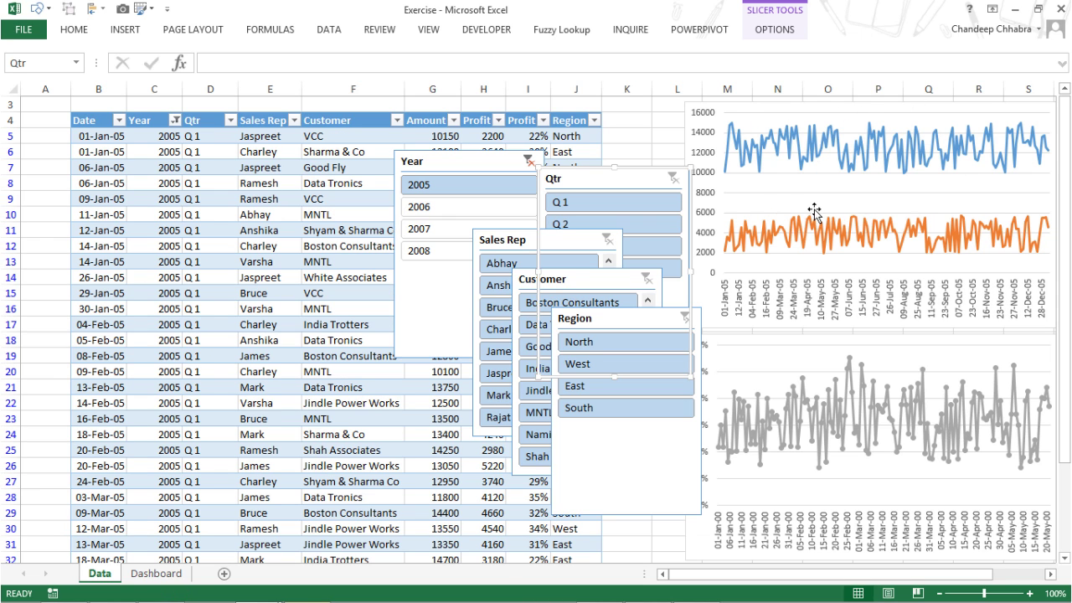
Step: Cut both line charts from the Data sheet and paste them onto the Dashboard sheet
click(803, 356)
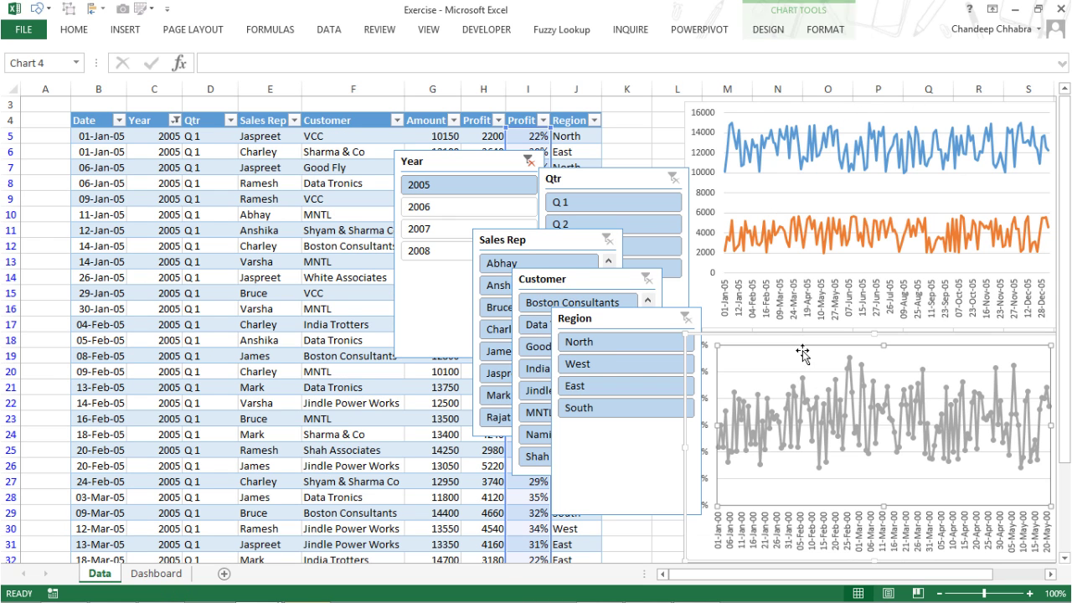
click(712, 122)
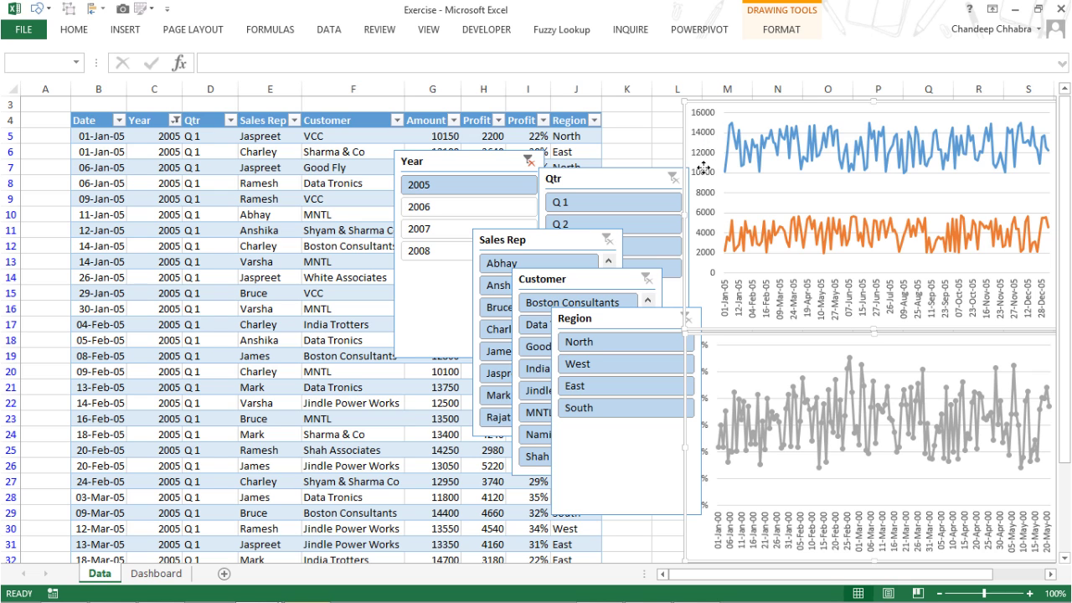
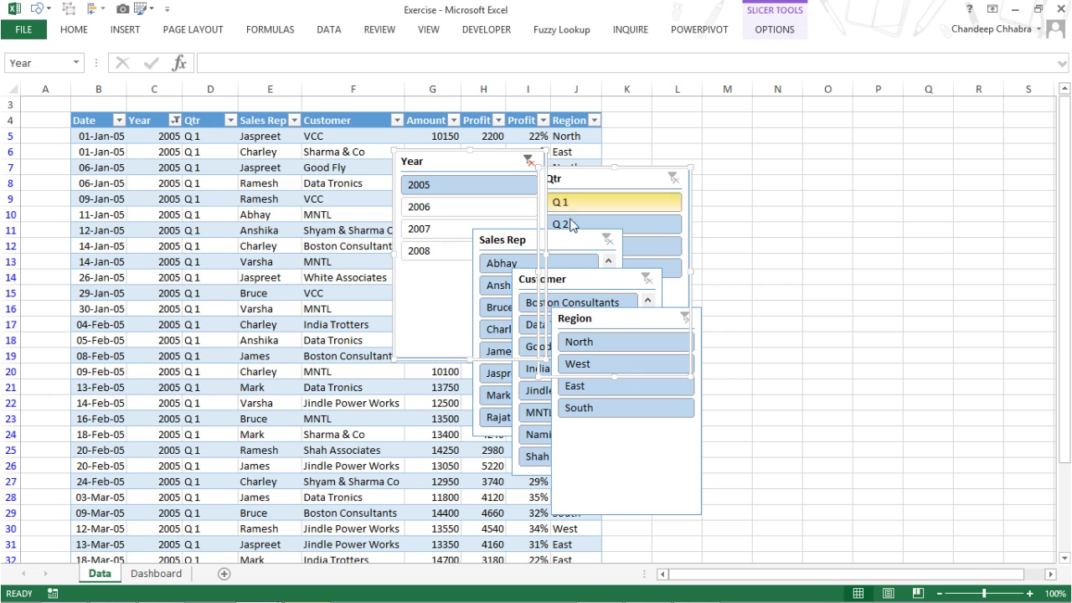
Step: Cut all five slicers from the Data sheet and paste them onto the Dashboard sheet
ctrl+click(578, 247)
ctrl+click(594, 282)
ctrl+click(681, 331)
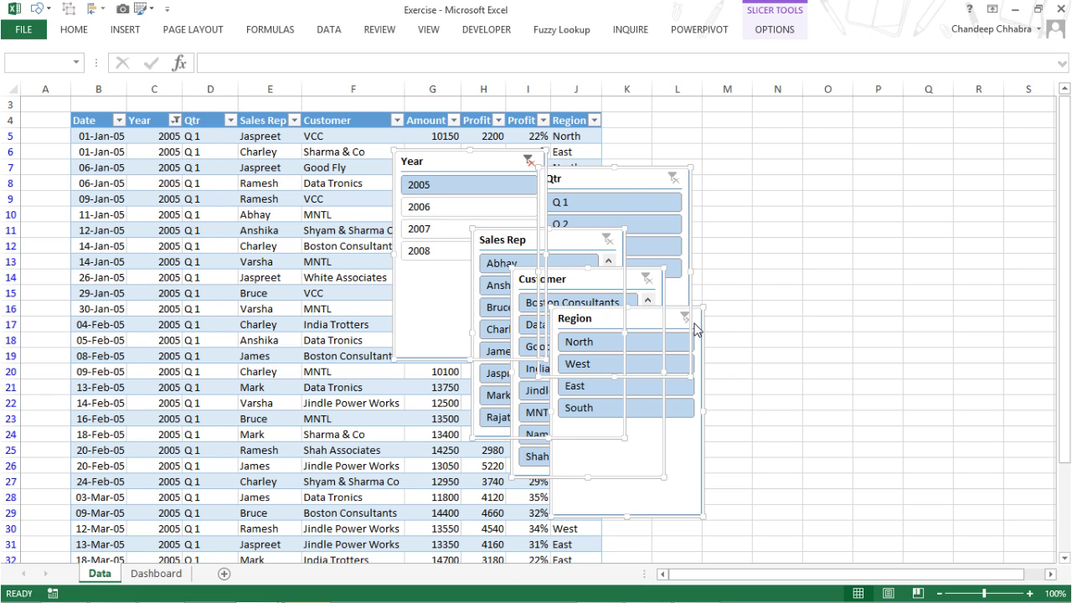
key(Delete)
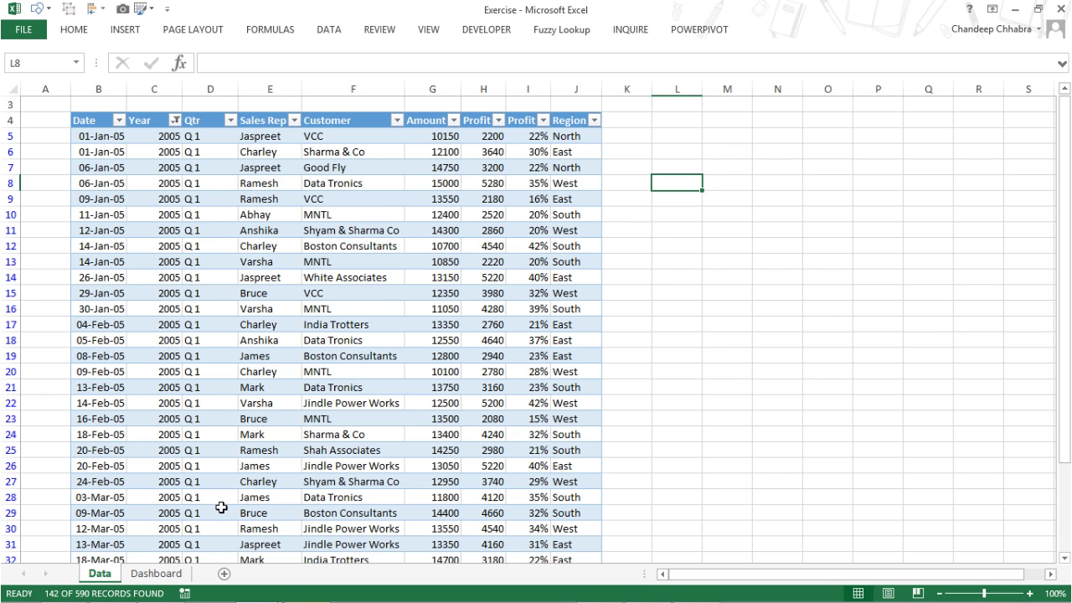
click(157, 573)
click(728, 212)
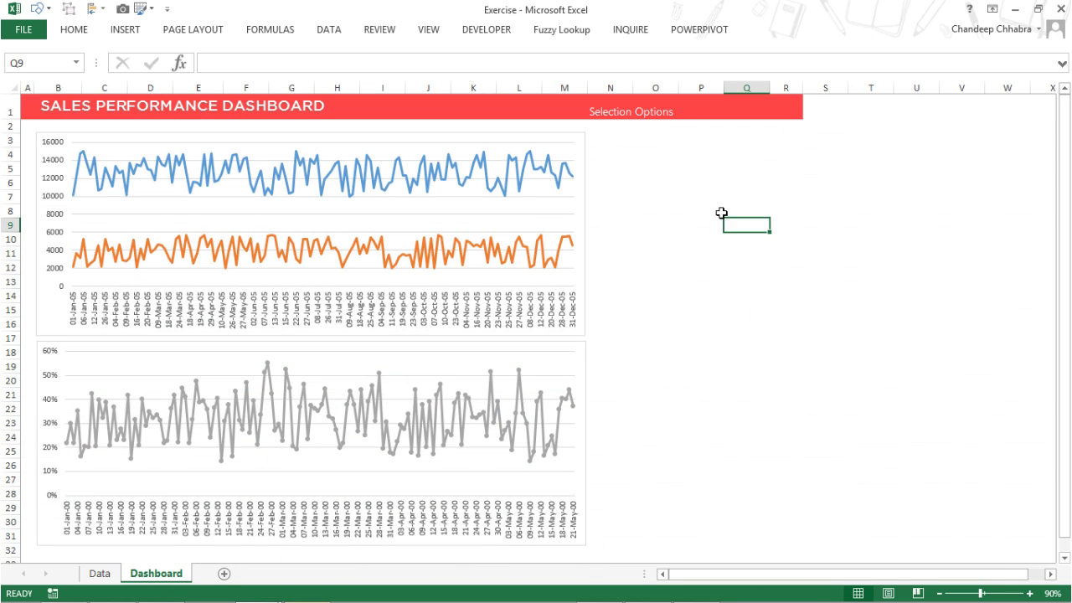
key(ctrl+v)
Step: Stack the Year, Qtr, Region, Customer and Sales Rep slicers in one column beside the charts, under Selection Options
drag(792, 249, 634, 143)
click(824, 182)
click(687, 190)
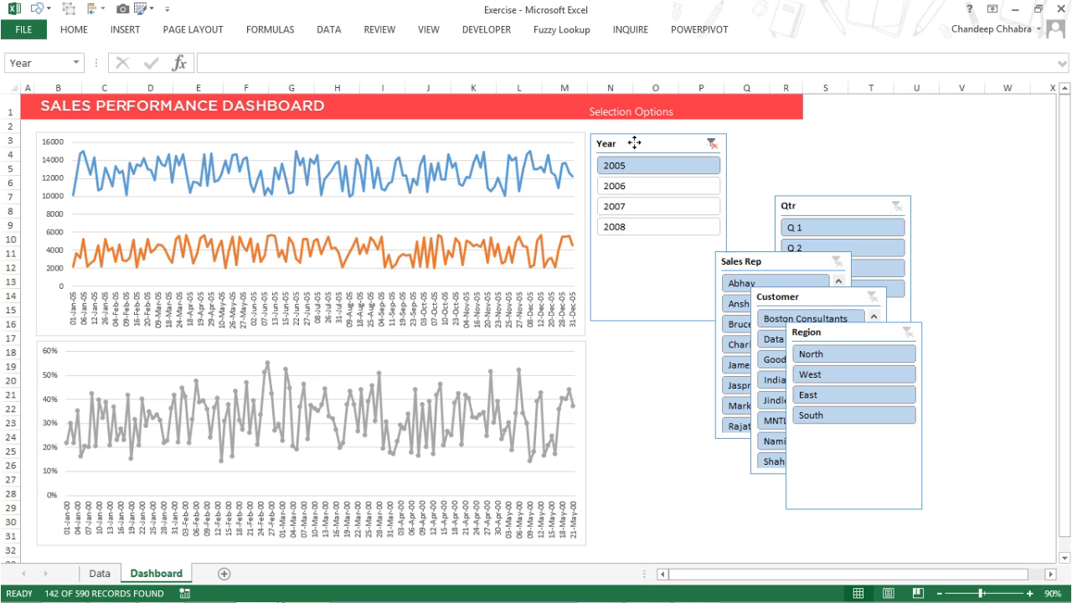
click(802, 210)
drag(802, 210, 686, 209)
drag(851, 342, 658, 237)
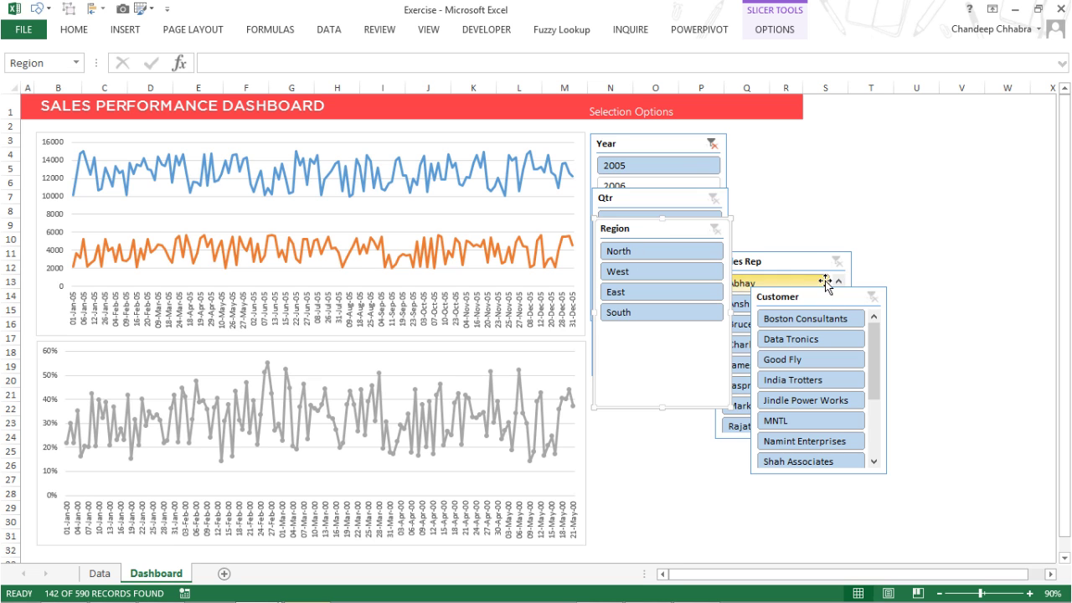
drag(826, 279, 731, 482)
drag(774, 313, 691, 317)
scroll(730, 526, down, 3)
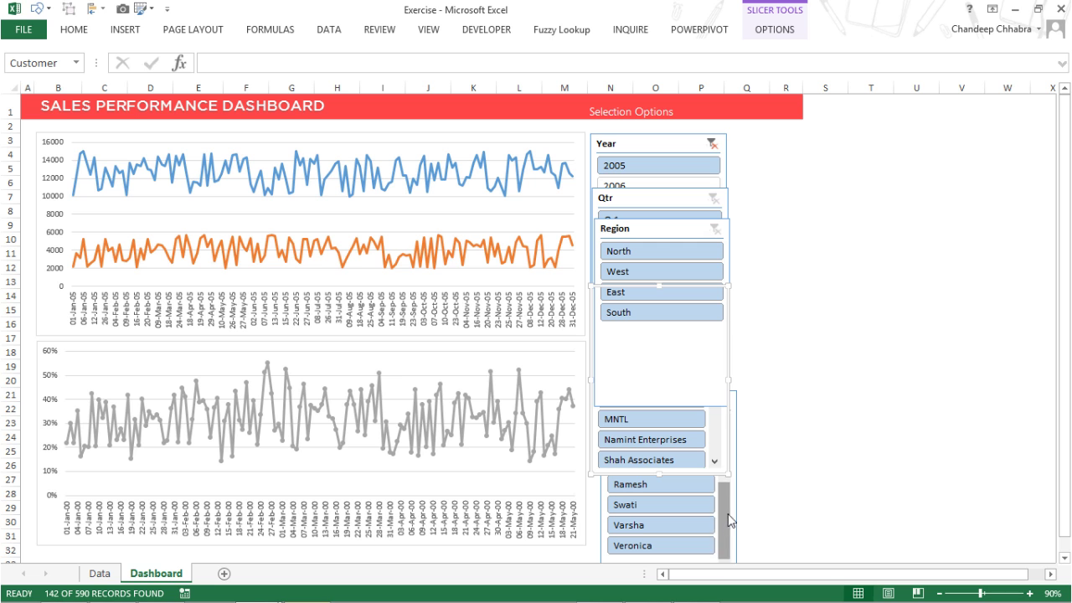
Step: Arrange the buttons of the Year, Qtr and Region slicers in 4 columns
click(662, 154)
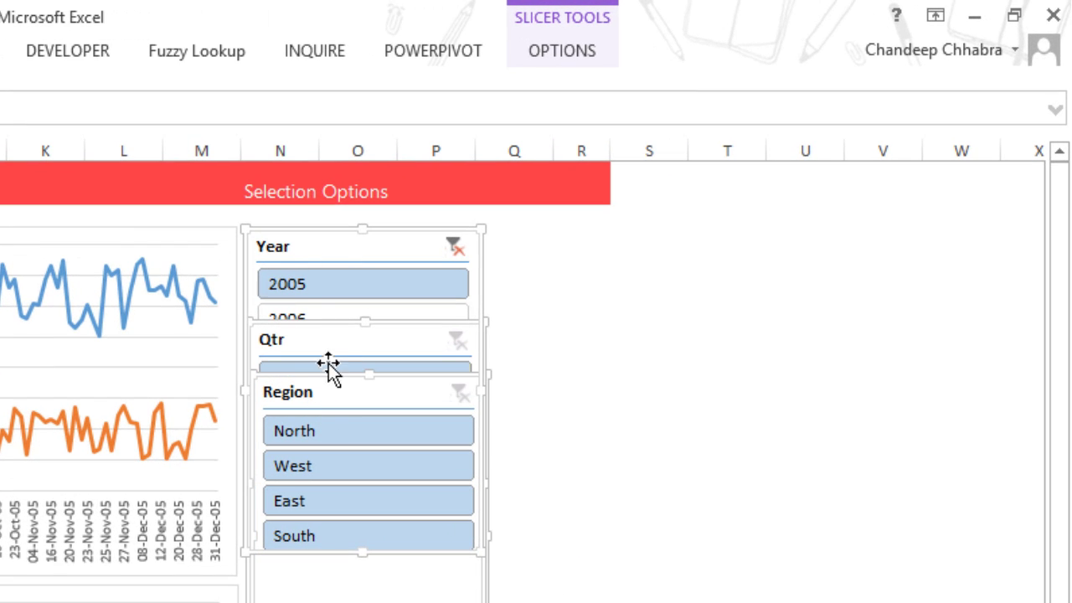
click(594, 57)
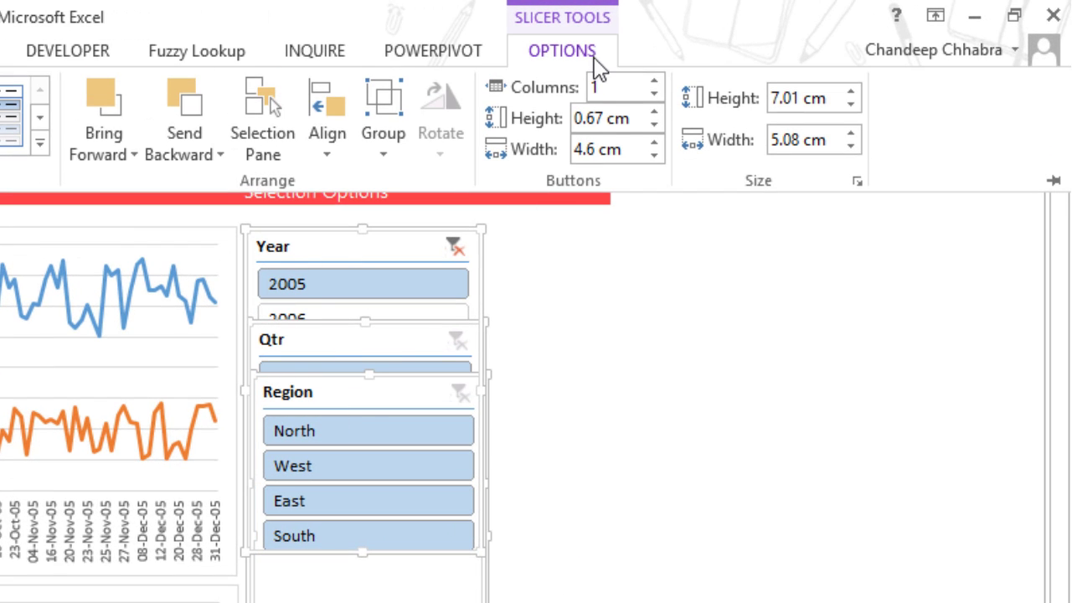
click(655, 82)
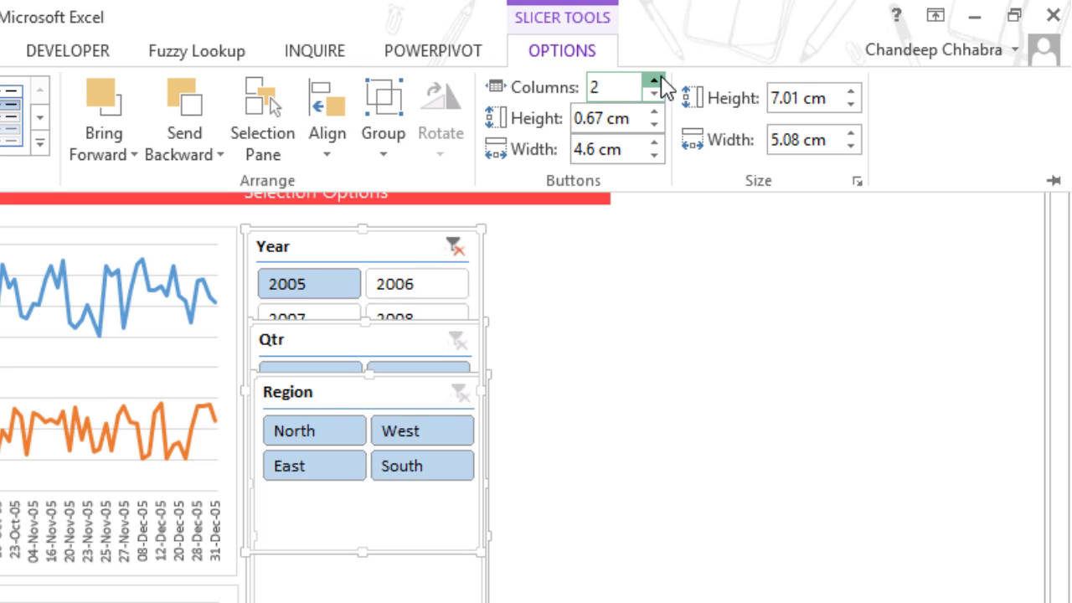
click(654, 81)
click(654, 81)
click(654, 81)
click(654, 94)
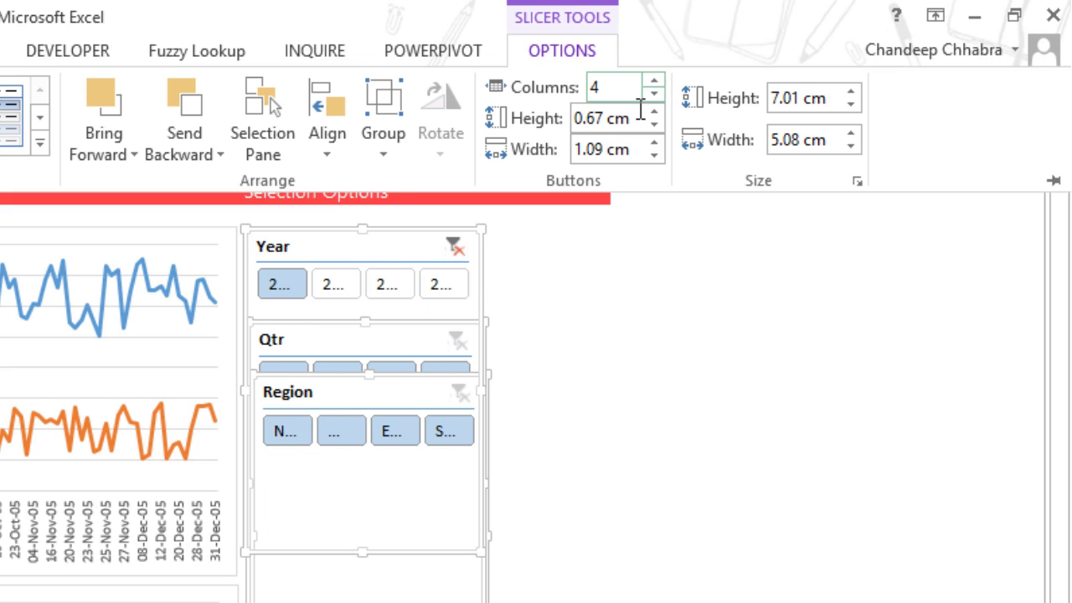
Step: Resize the Year, Qtr and Region slicers to 7 cm wide and 1.2 cm high
click(799, 149)
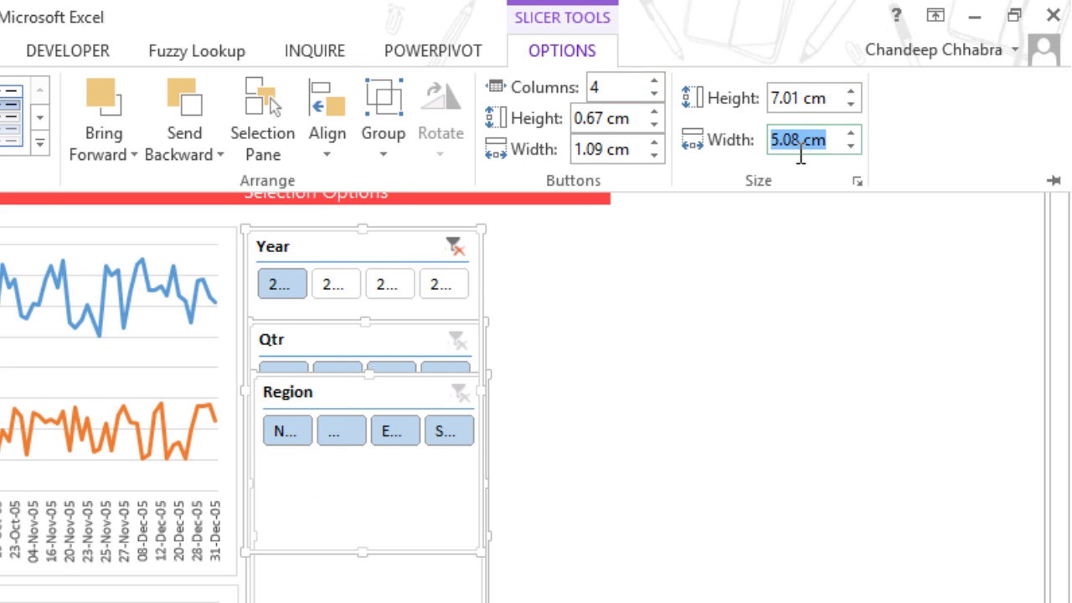
text(7)
key(Return)
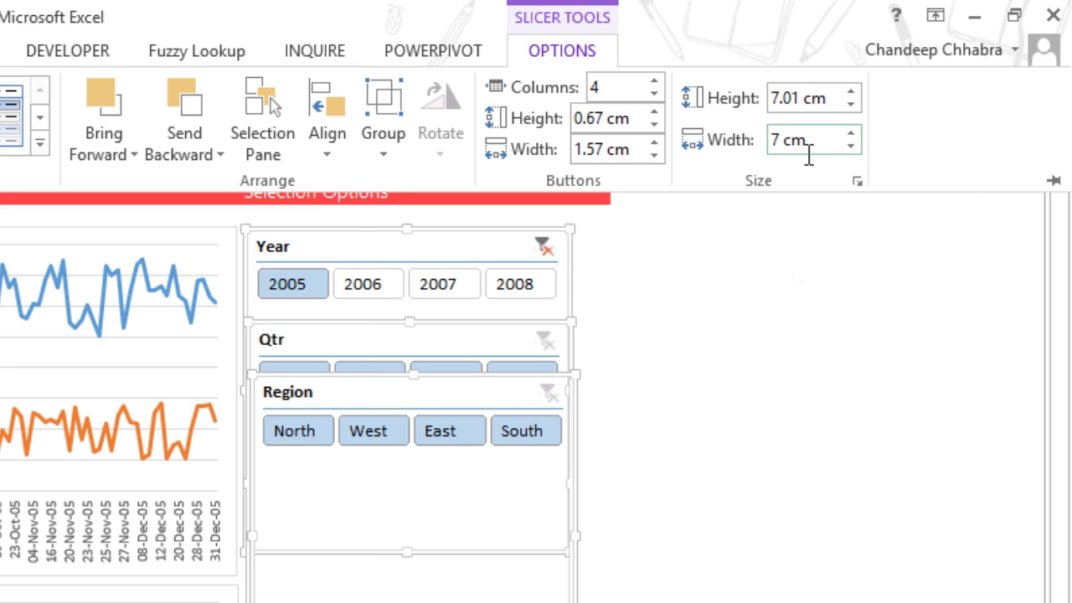
click(790, 98)
text(1.2)
key(Return)
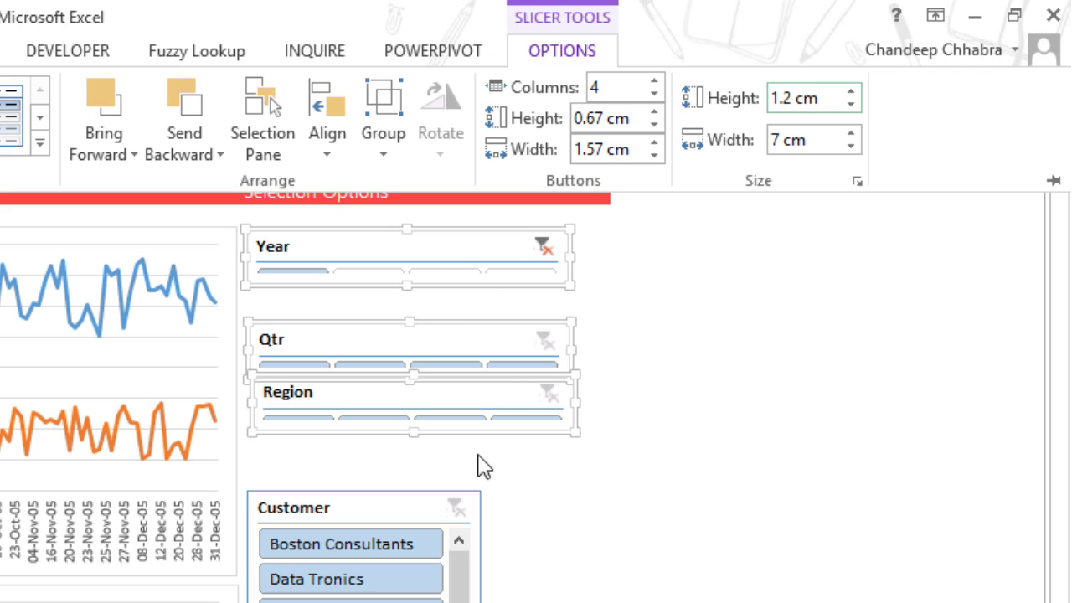
key(ctrl+F1)
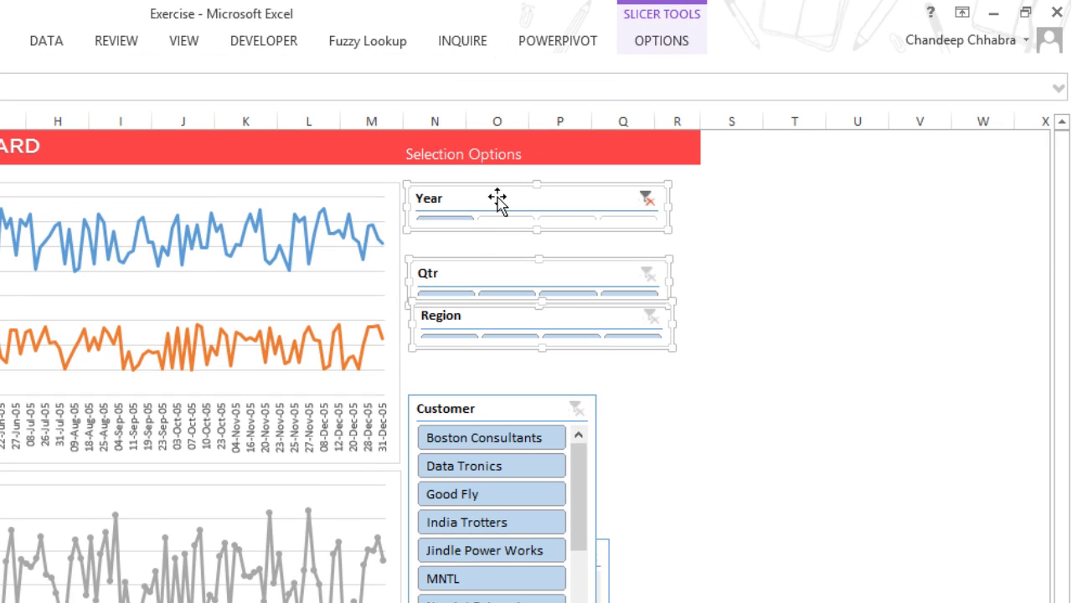
Step: Turn off the header and hide items with no data for the Year, Qtr and Region slicers
right_click(489, 188)
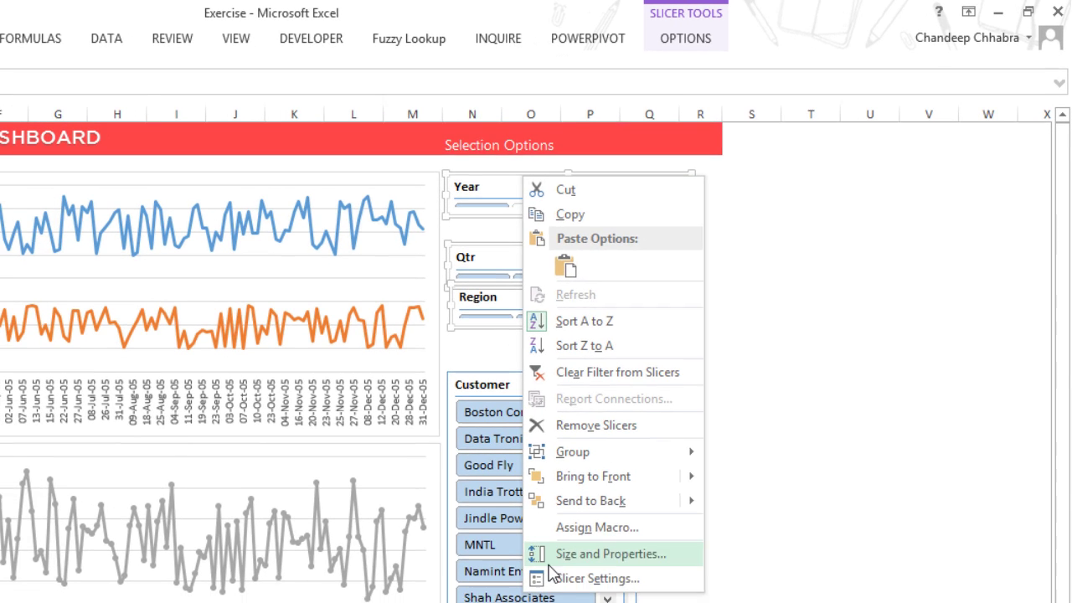
click(605, 570)
drag(577, 469, 443, 287)
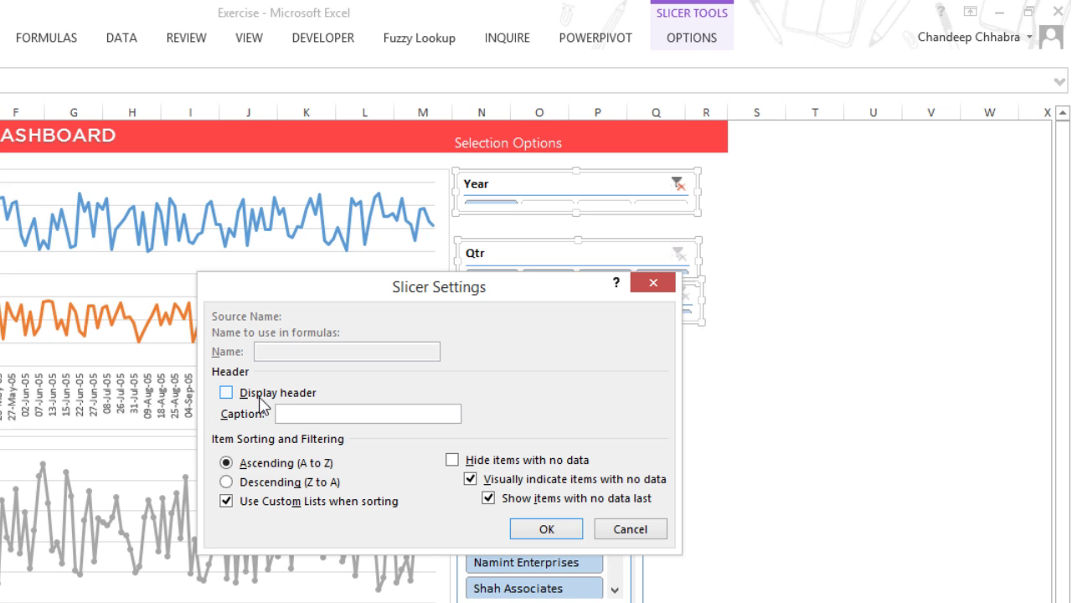
click(506, 461)
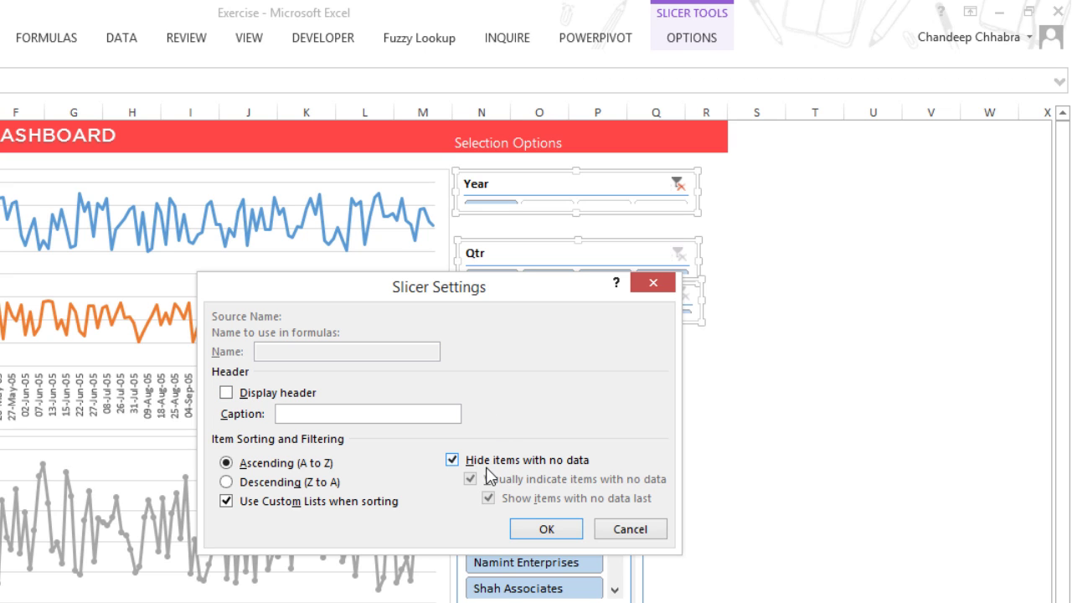
click(560, 533)
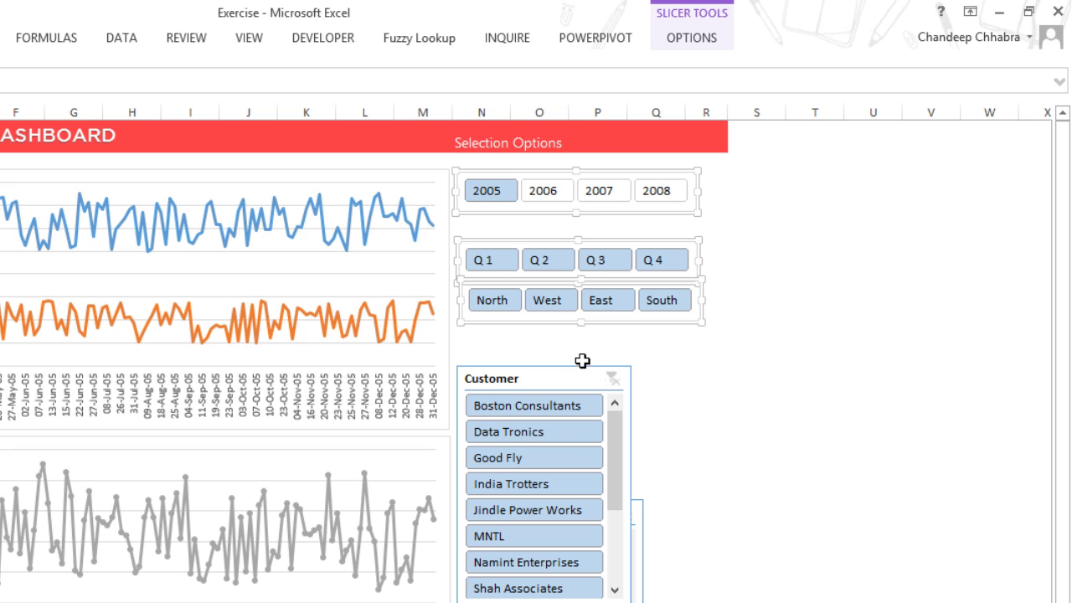
Step: Left-align the Year, Qtr and Region slicers and move the Qtr slicer up to sit midway between the other two
key(alt+l)
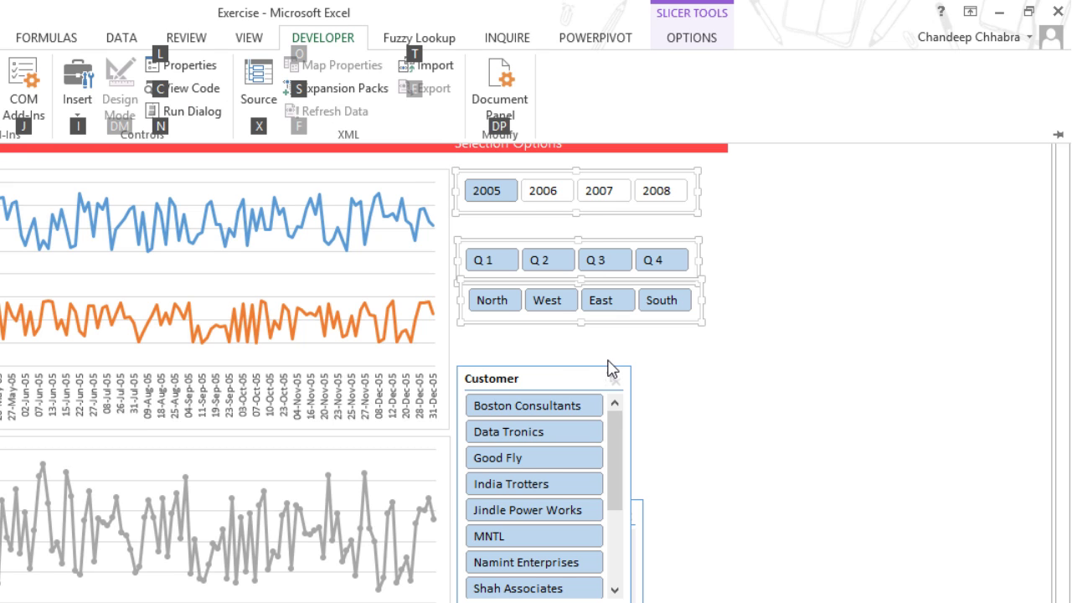
key(Escape)
key(l)
key(Escape)
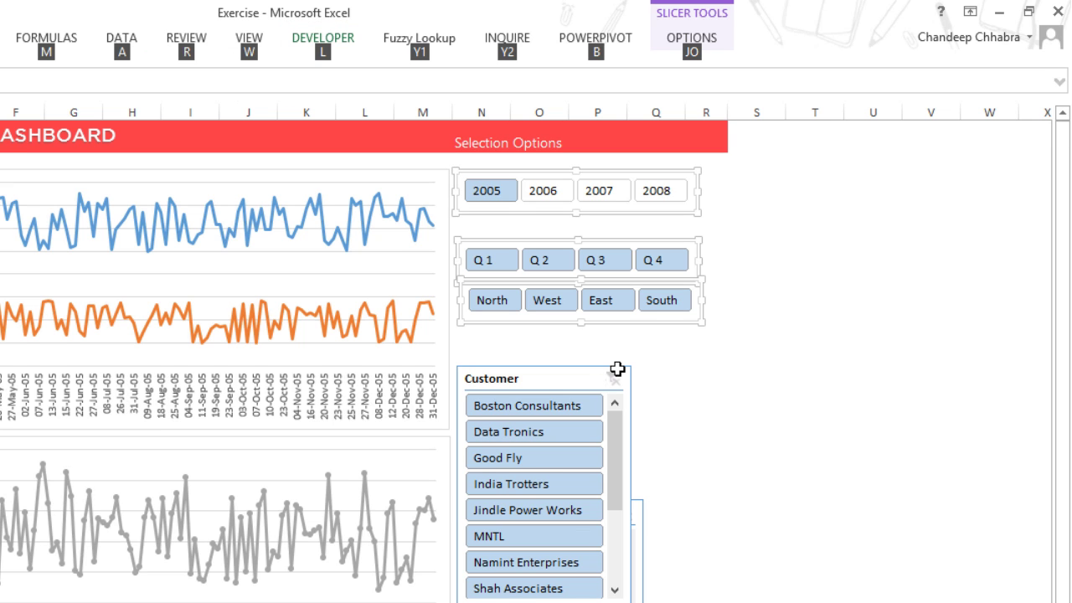
key(Escape)
click(618, 362)
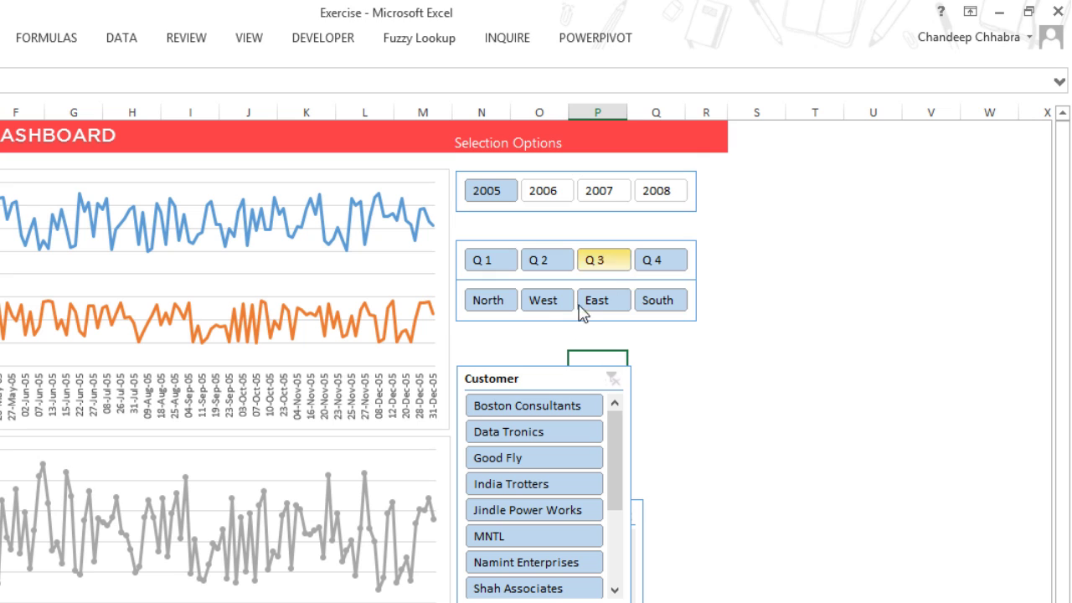
drag(598, 249, 616, 235)
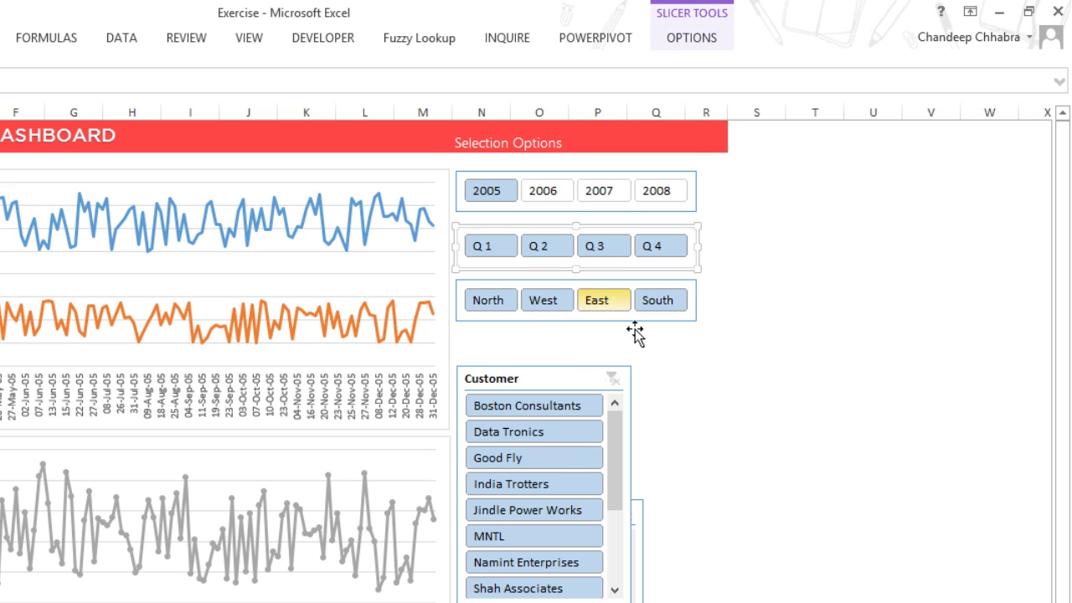
click(635, 335)
Step: Filter the dashboard charts to year 2006 and quarter Q 2 with the slicers
click(568, 195)
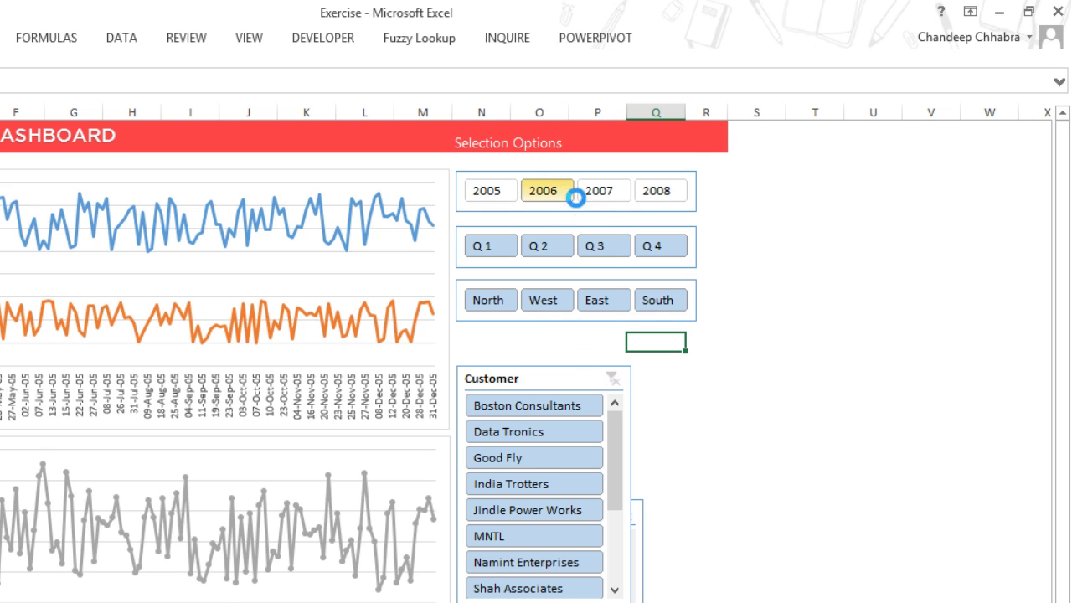
click(546, 246)
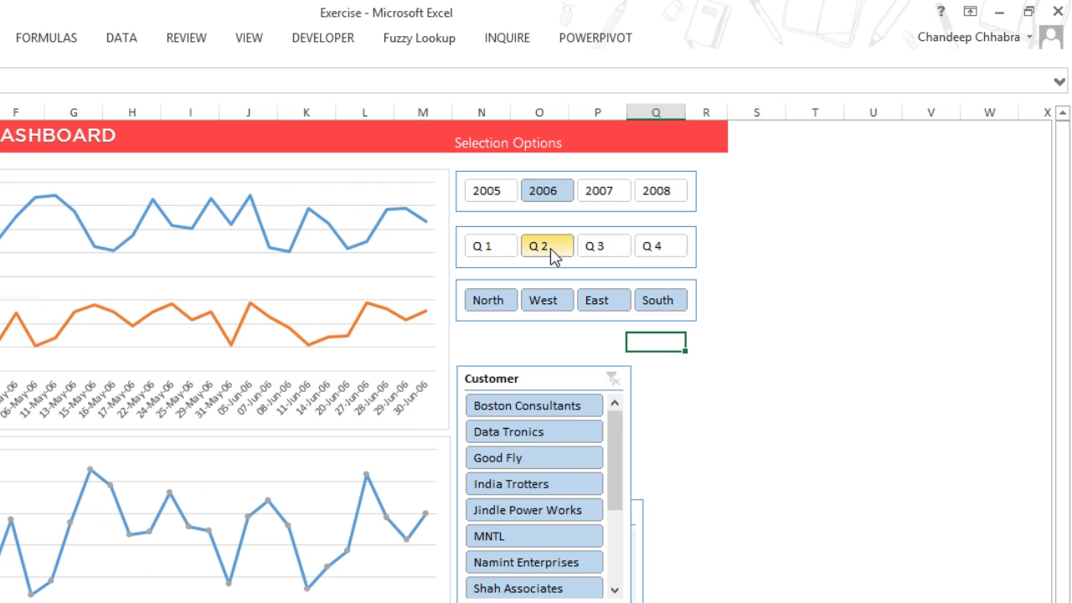
Step: Set the Customer and Sales Rep slicers to three columns and 7 cm wide
click(625, 362)
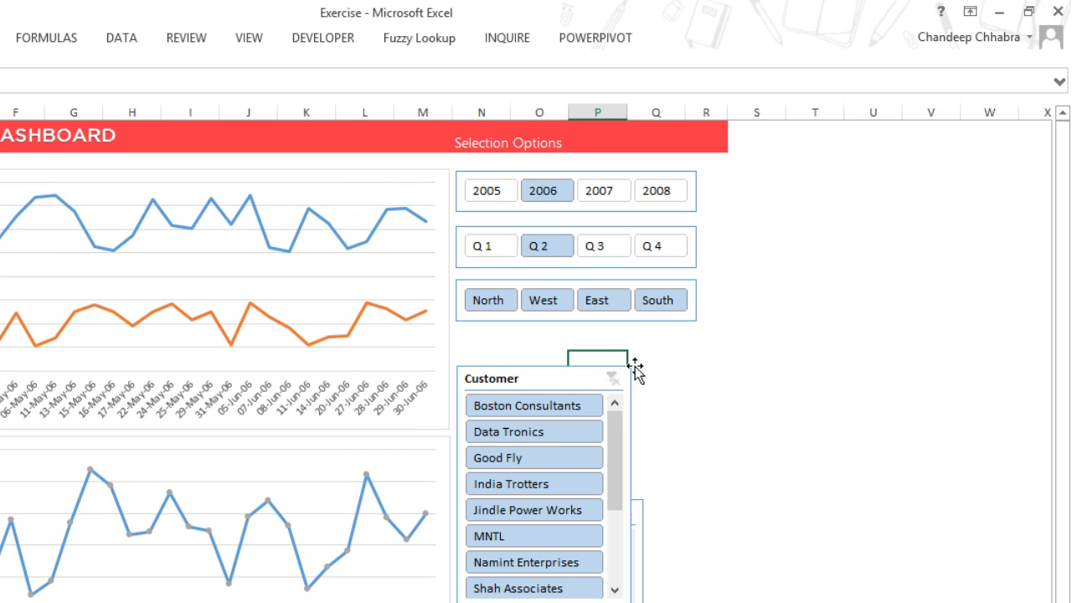
click(544, 402)
drag(651, 543, 678, 432)
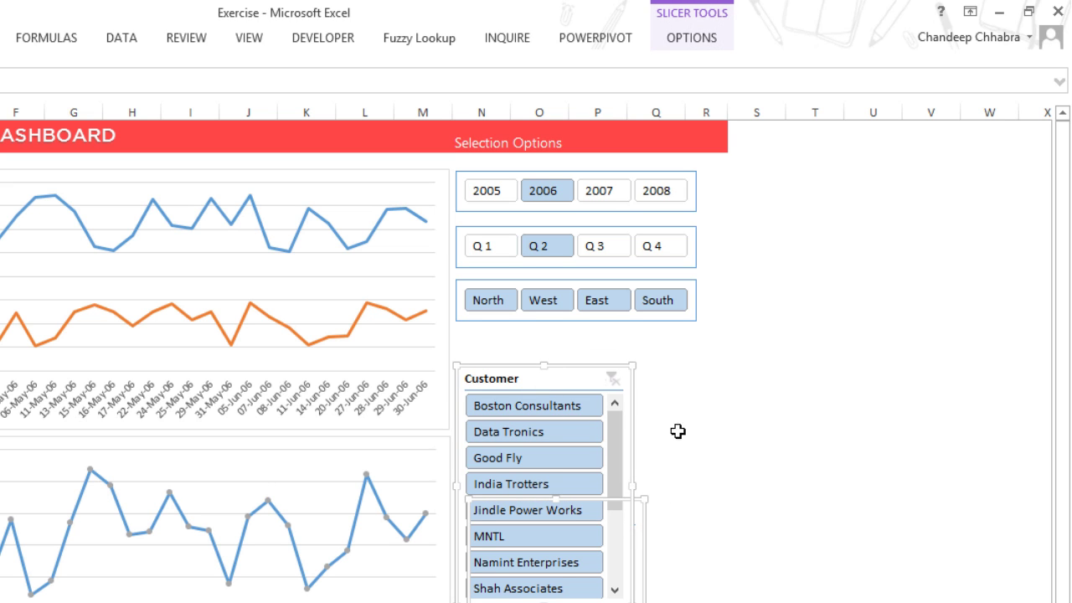
click(686, 42)
click(761, 62)
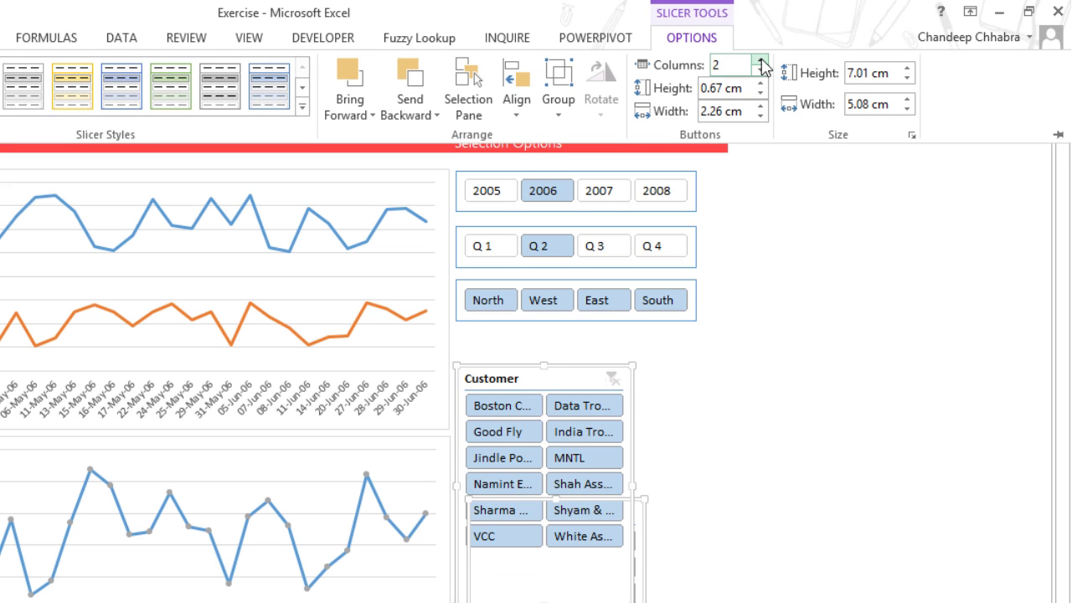
click(762, 62)
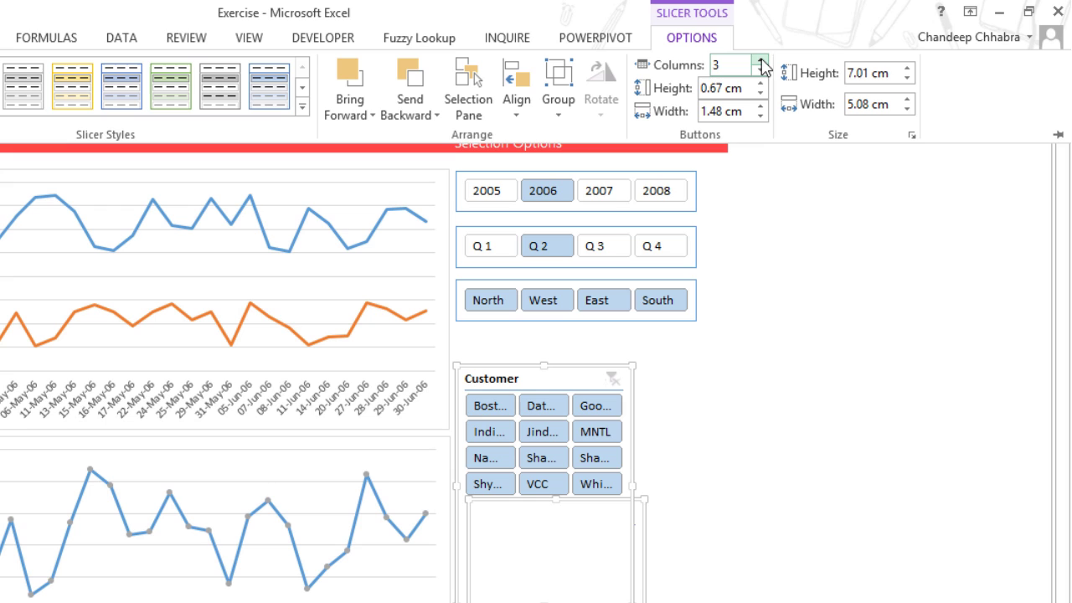
click(872, 112)
text(7)
key(Return)
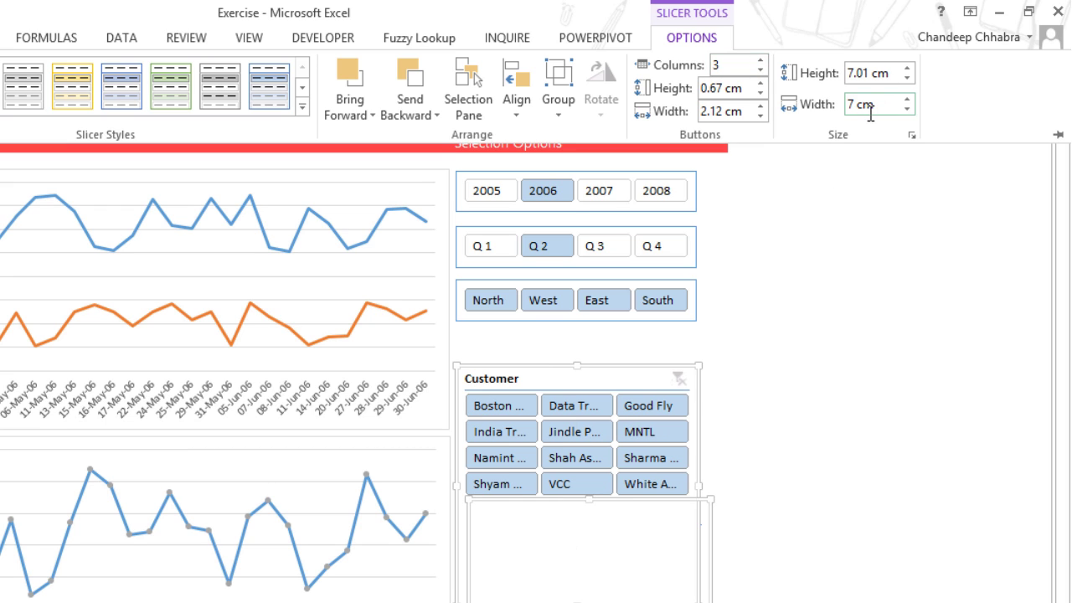
Step: Set the height of the Customer and Sales Rep slicers to 4.1 cm
click(870, 77)
text(5)
key(Return)
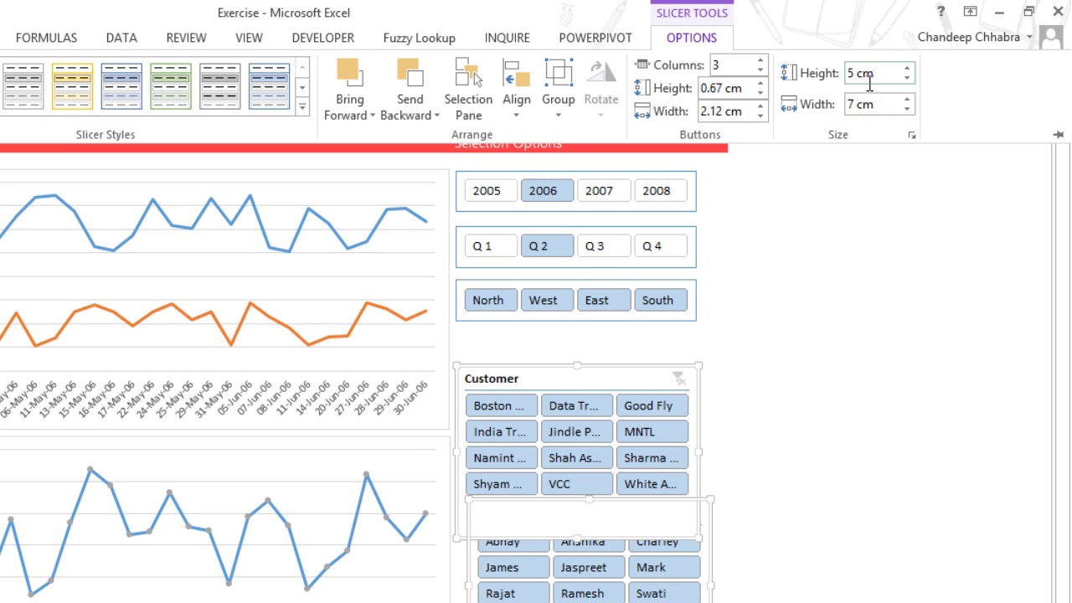
text(4)
key(Return)
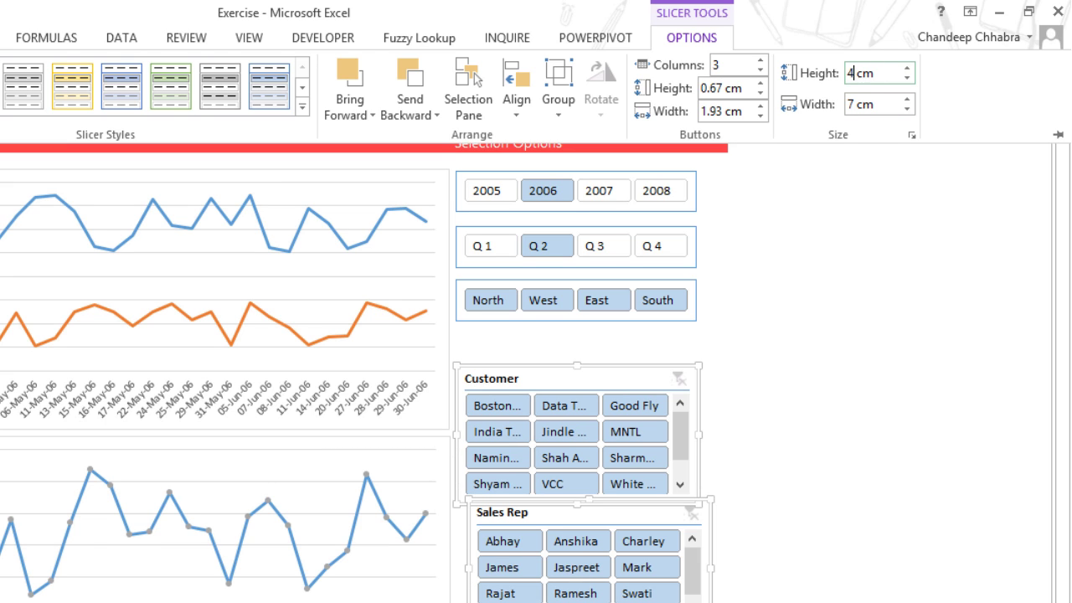
text(.1)
key(Return)
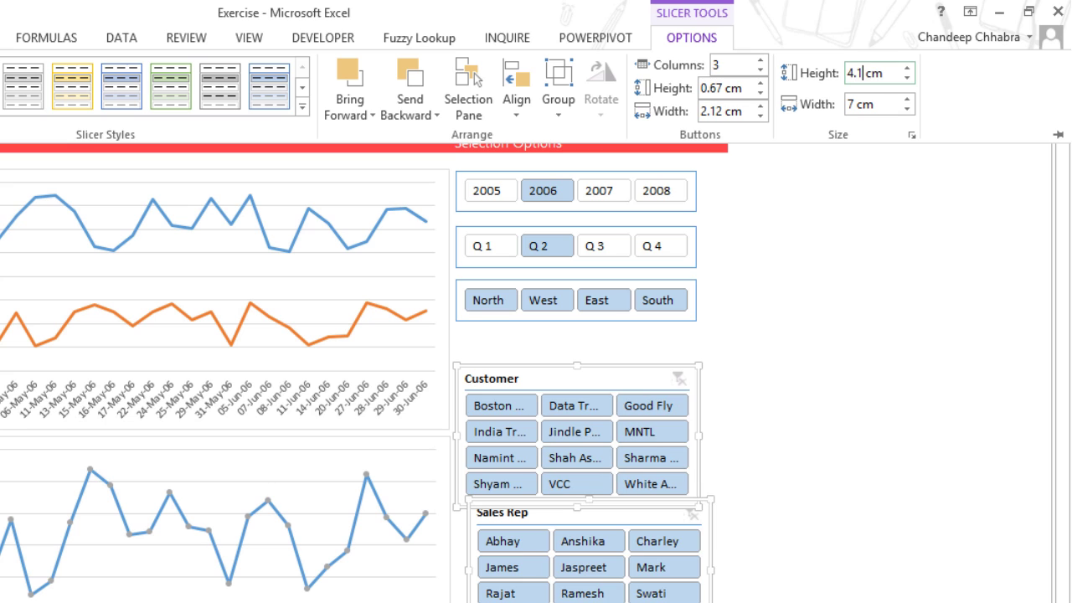
Step: Left-align the Customer and Sales Rep slicers and move the Sales Rep slicer down, leaving a small gap below Customer
click(630, 365)
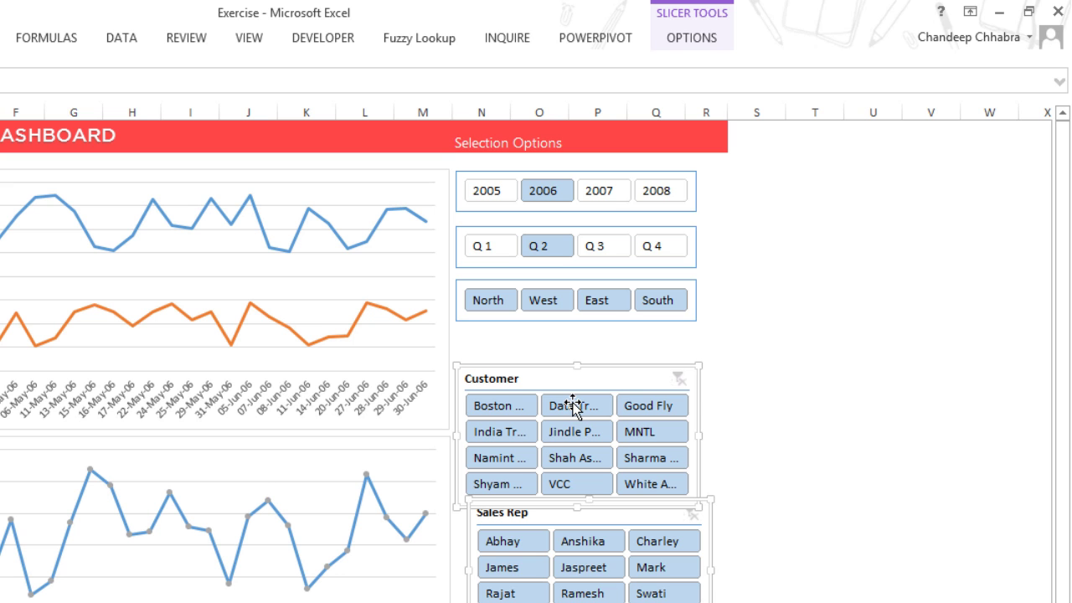
click(579, 360)
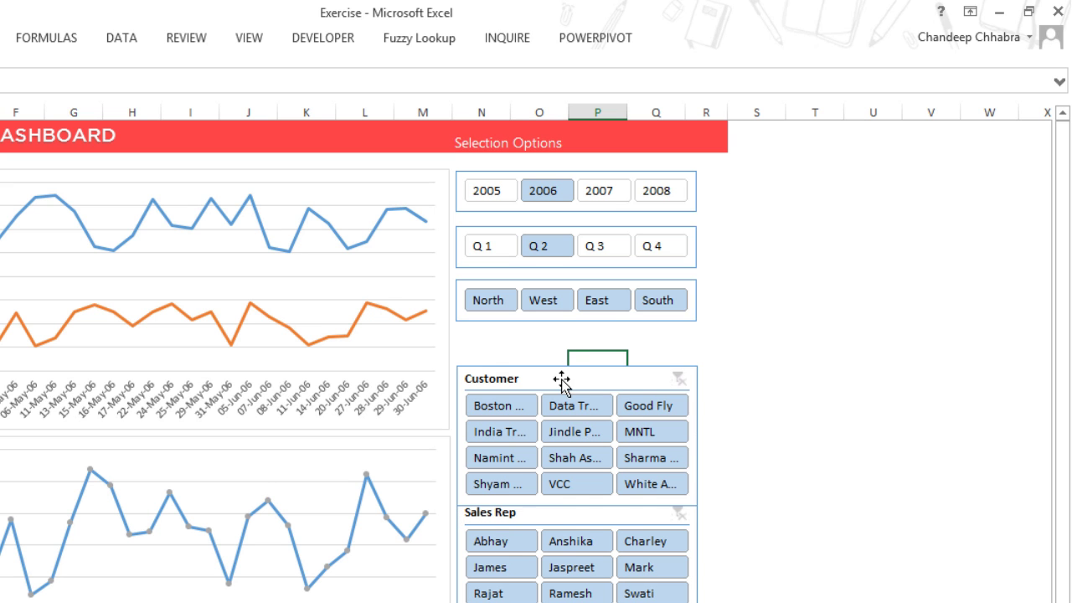
click(568, 524)
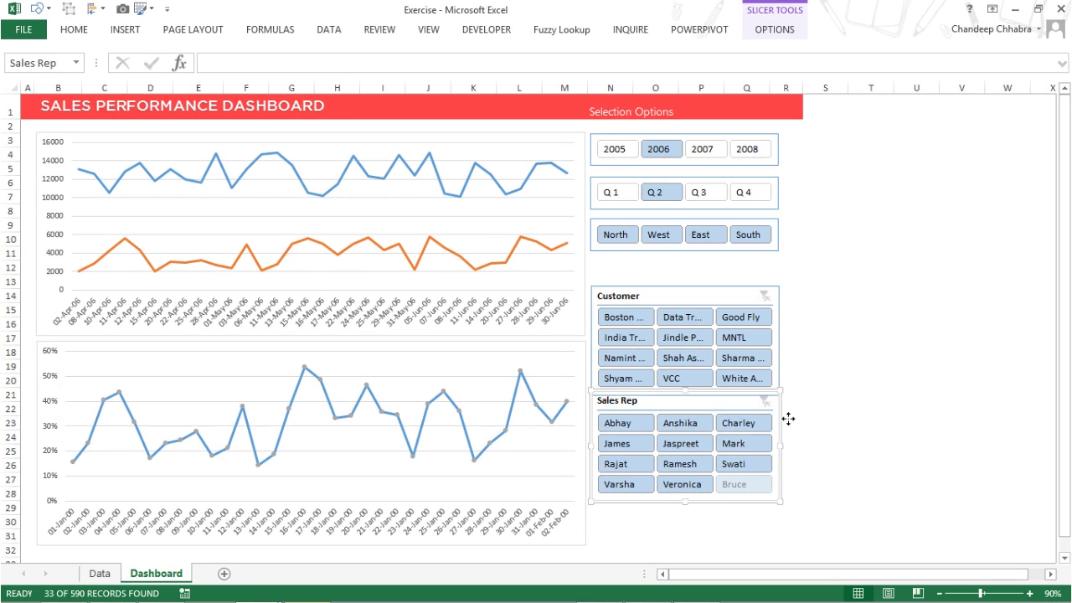
drag(789, 419, 788, 434)
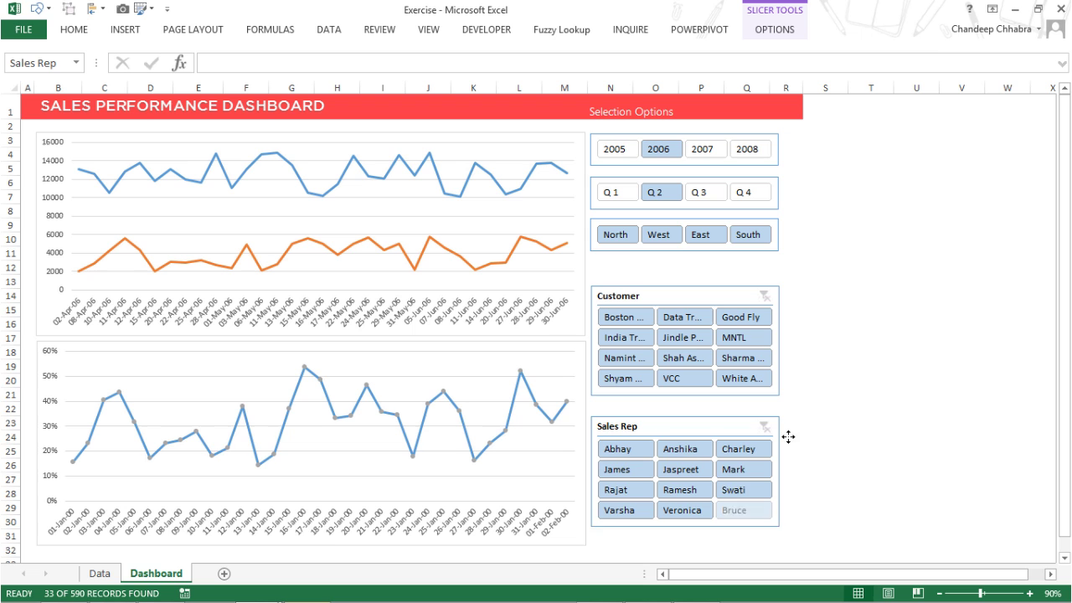
Step: Move the Customer and Sales Rep slicers up together so they sit just below the Region slicer
click(676, 307)
ctrl+click(677, 417)
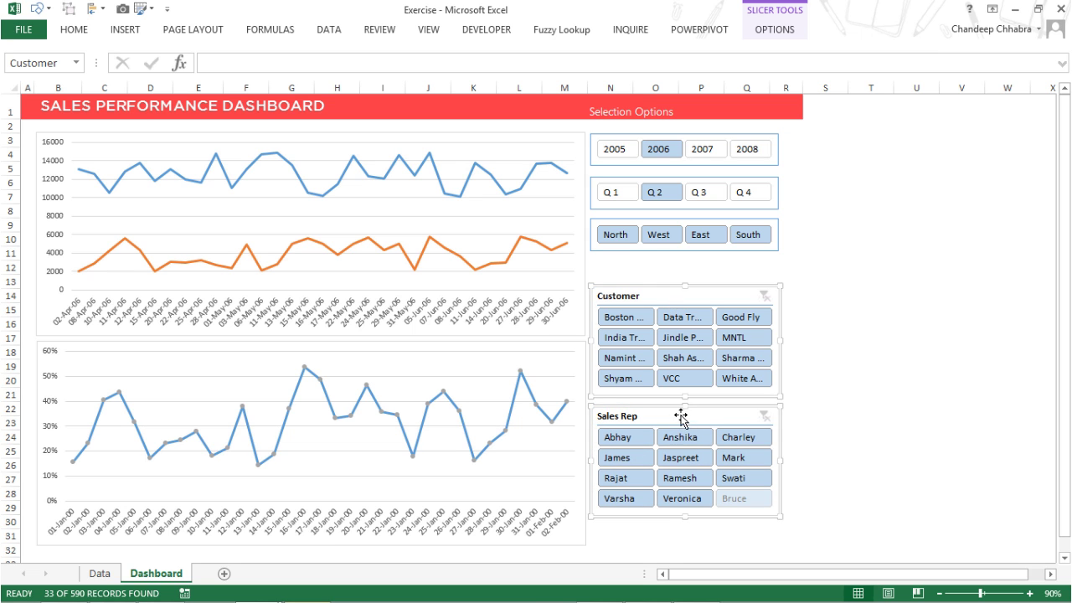
drag(681, 417, 680, 395)
click(758, 525)
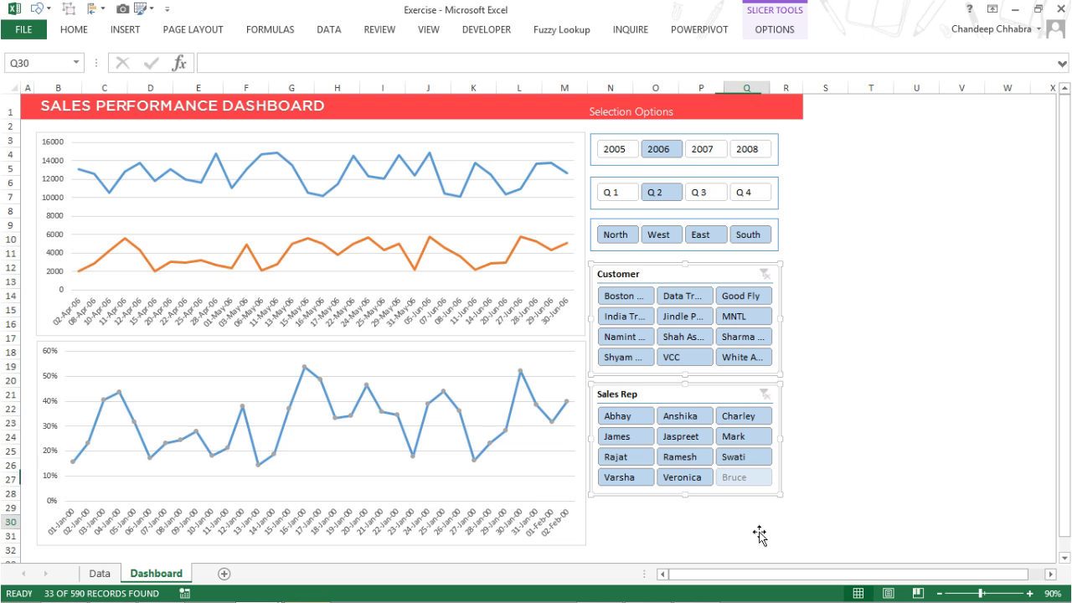
Step: Hide items with no data for both the Customer and Sales Rep slicers
click(709, 395)
ctrl+click(709, 275)
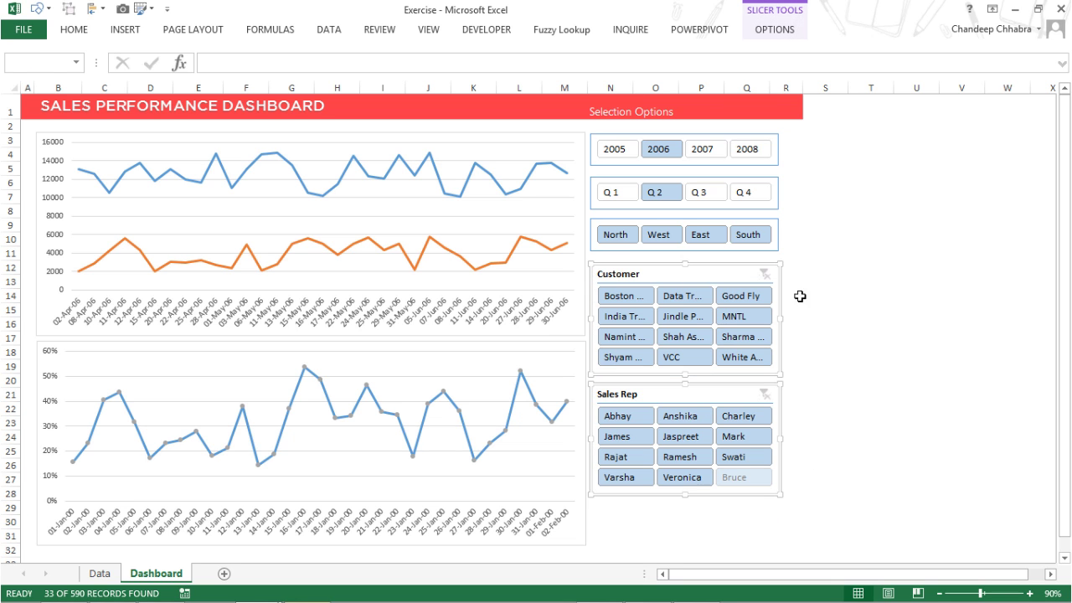
right_click(714, 273)
click(739, 586)
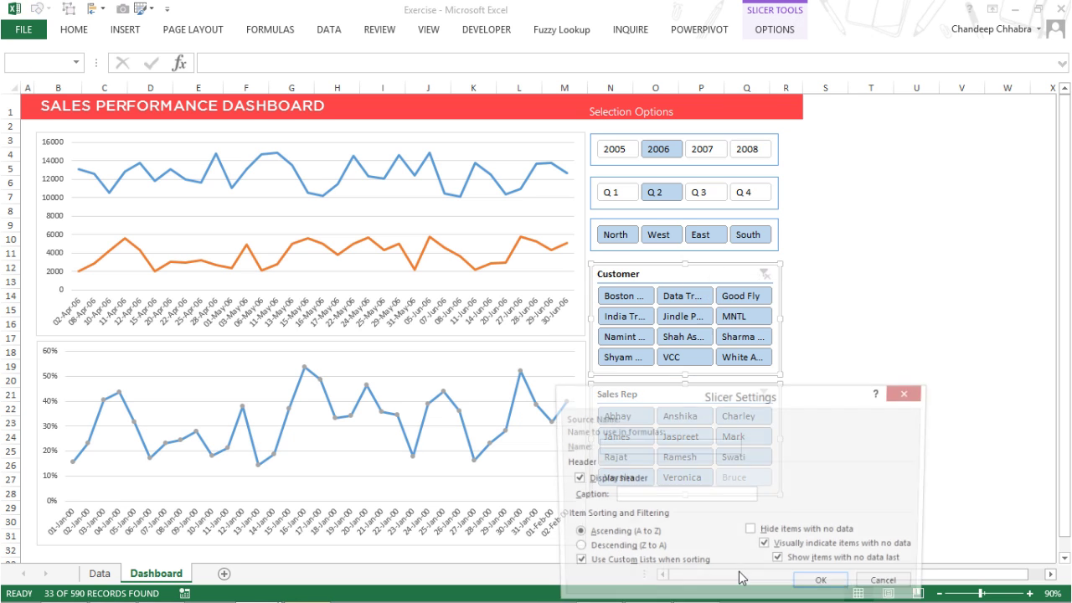
click(752, 531)
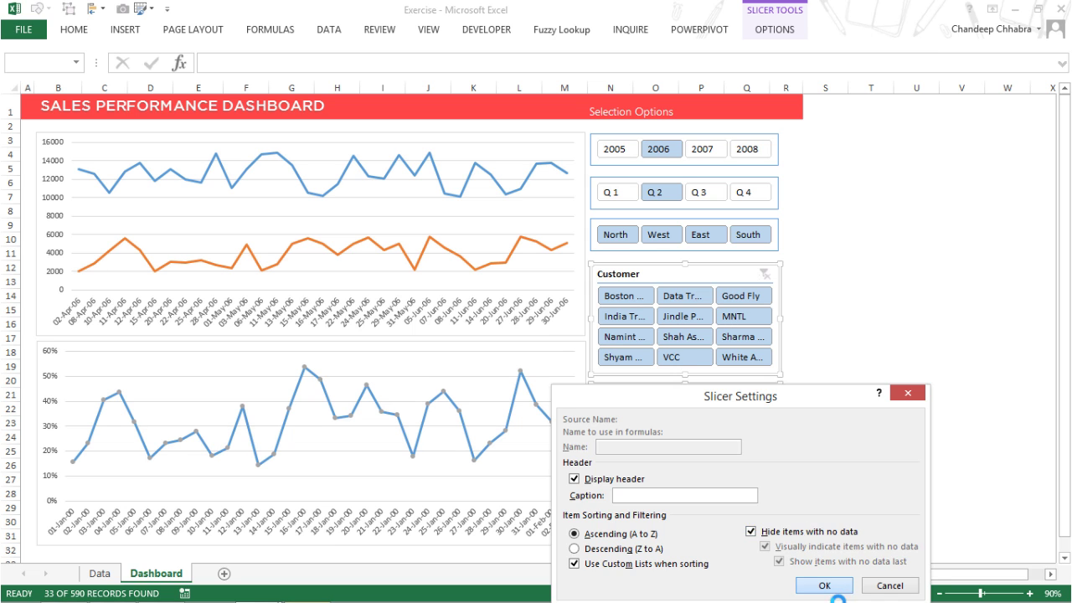
click(825, 589)
click(731, 552)
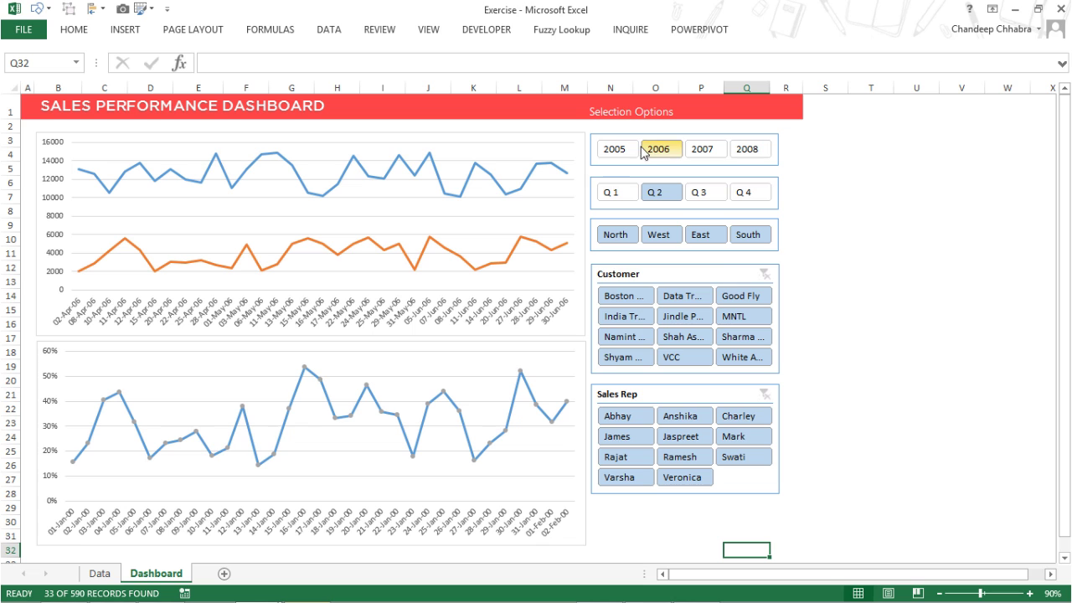
click(177, 347)
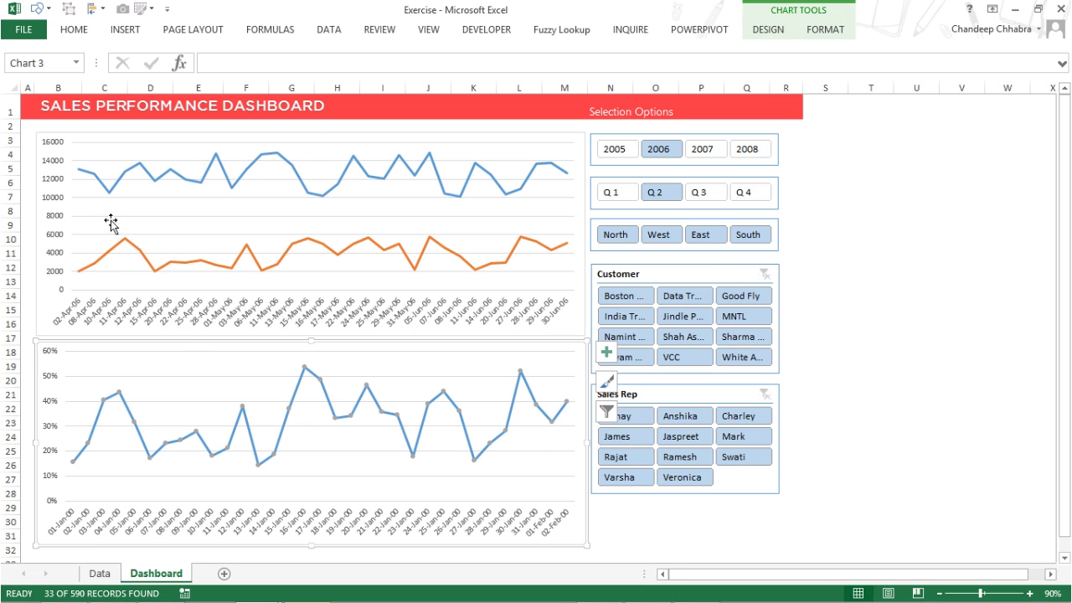
ctrl+click(100, 143)
right_click(98, 142)
key(Escape)
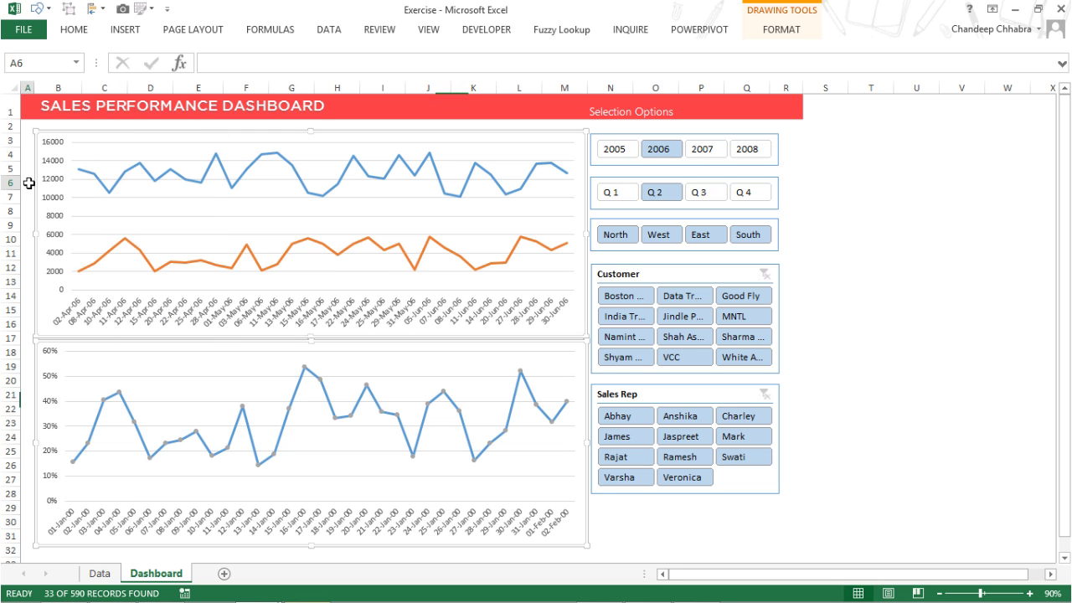
click(28, 183)
Step: Remove the chart area outline from both line charts
click(55, 139)
right_click(56, 139)
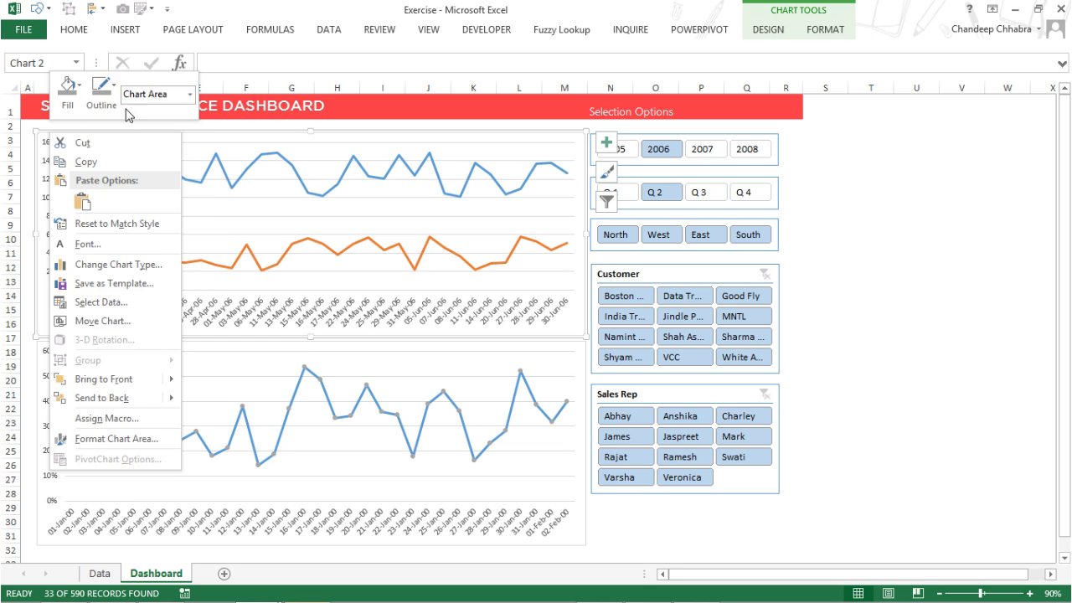
click(101, 92)
click(131, 128)
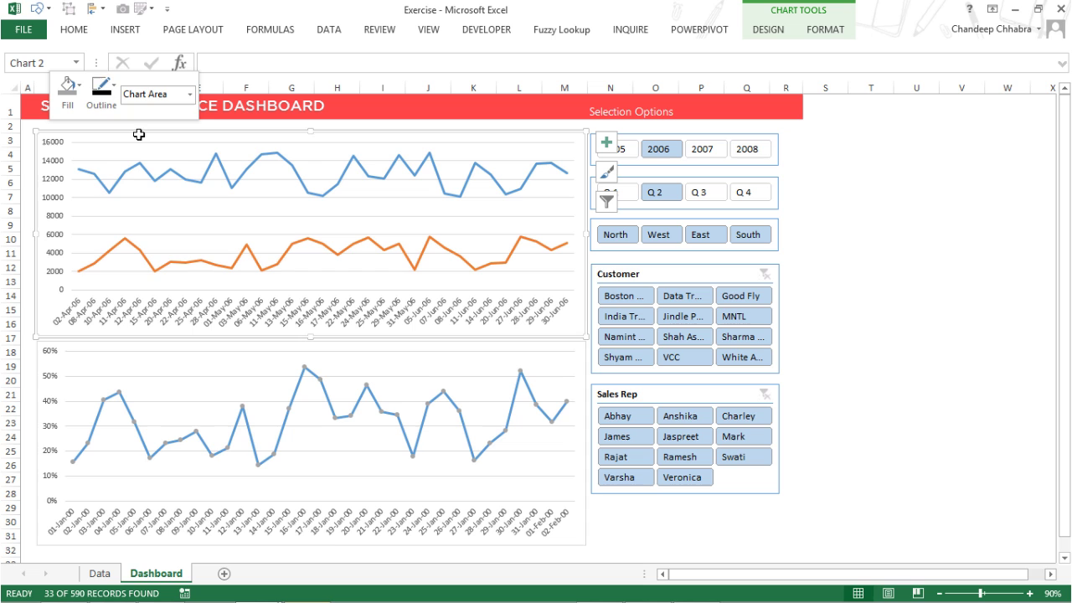
click(106, 96)
click(117, 265)
click(49, 351)
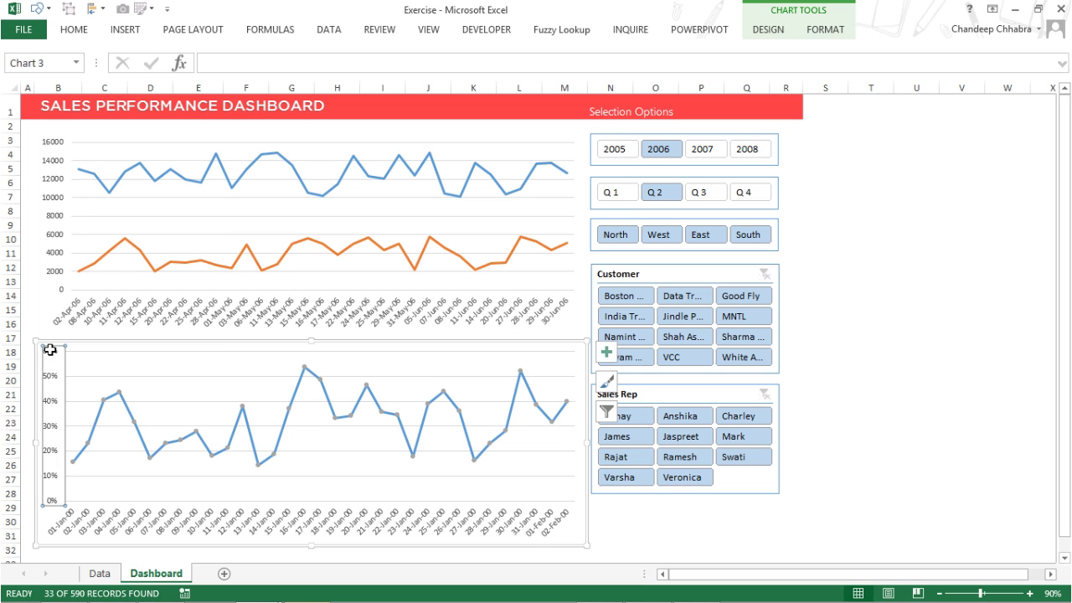
Step: Move both charts down together to free the rows below the dashboard title, then select cell B3
click(46, 149)
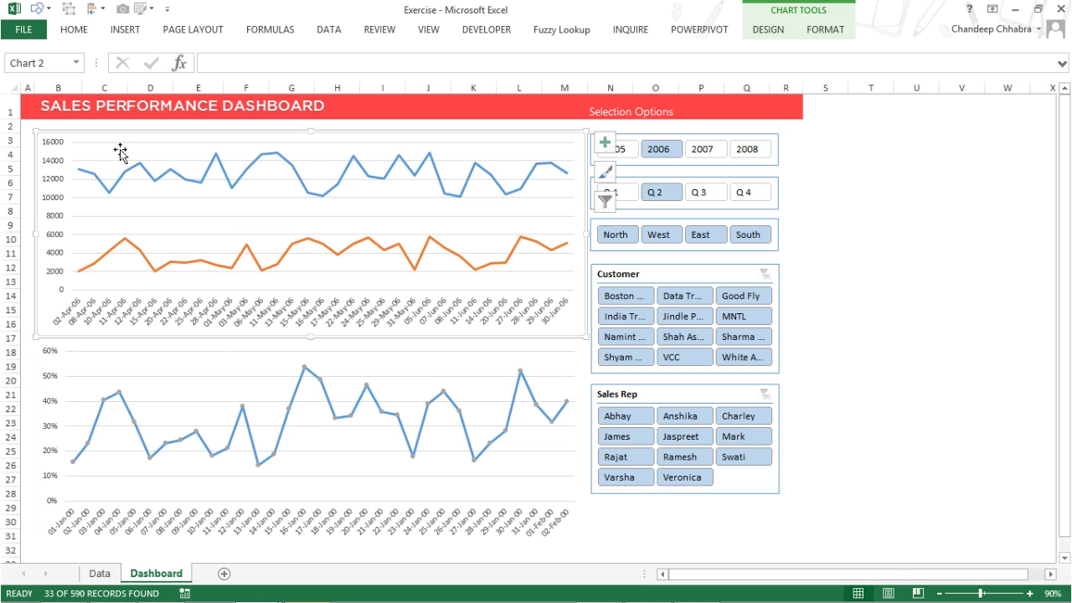
ctrl+click(84, 348)
drag(98, 348, 92, 378)
click(75, 147)
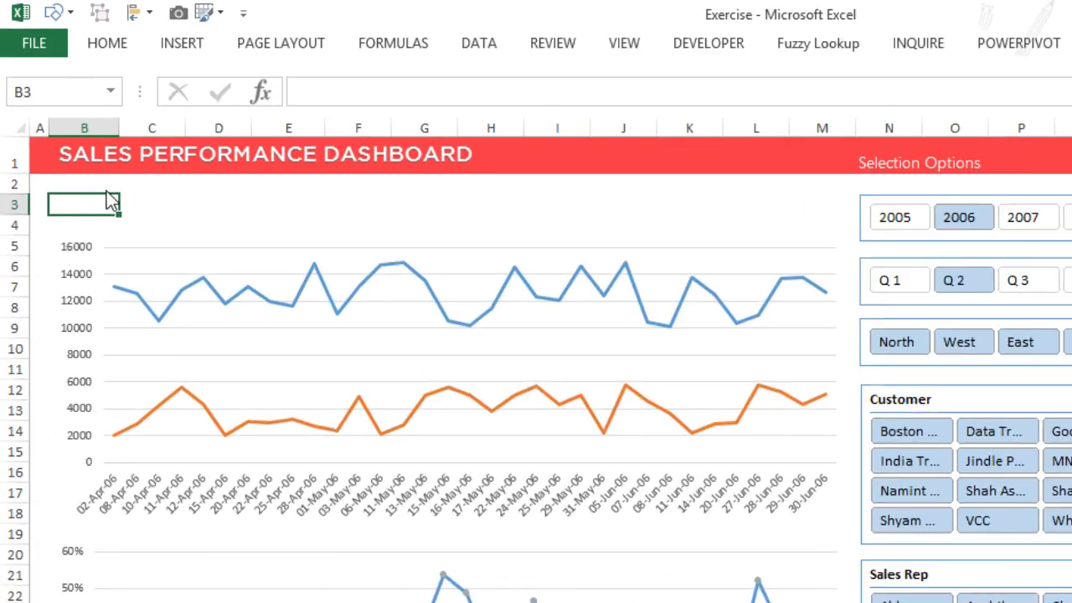
key(Up)
text(Total)
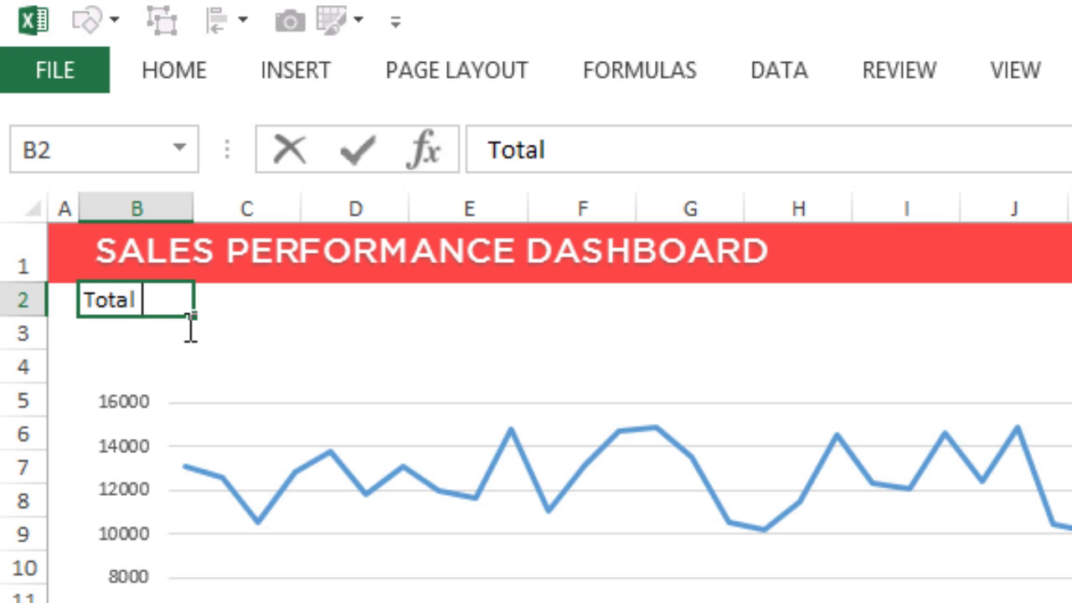
text( S)
key(Escape)
key(Down)
Step: Enter the labels Total Sales in cell B3 and Max Sales in cell B4
text(t)
key(BackSpace)
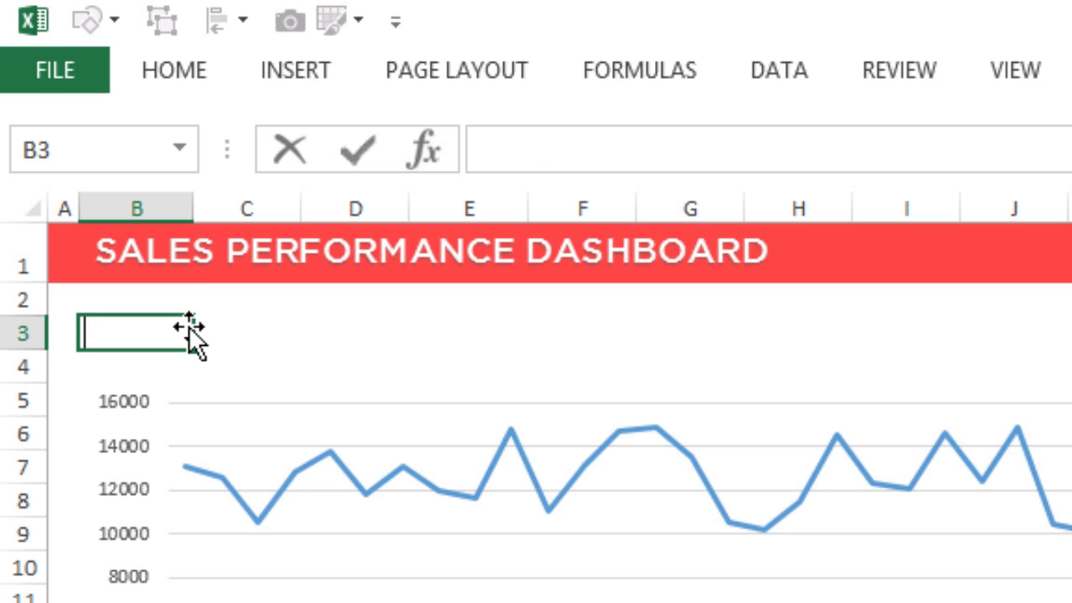
text(Total Sale)
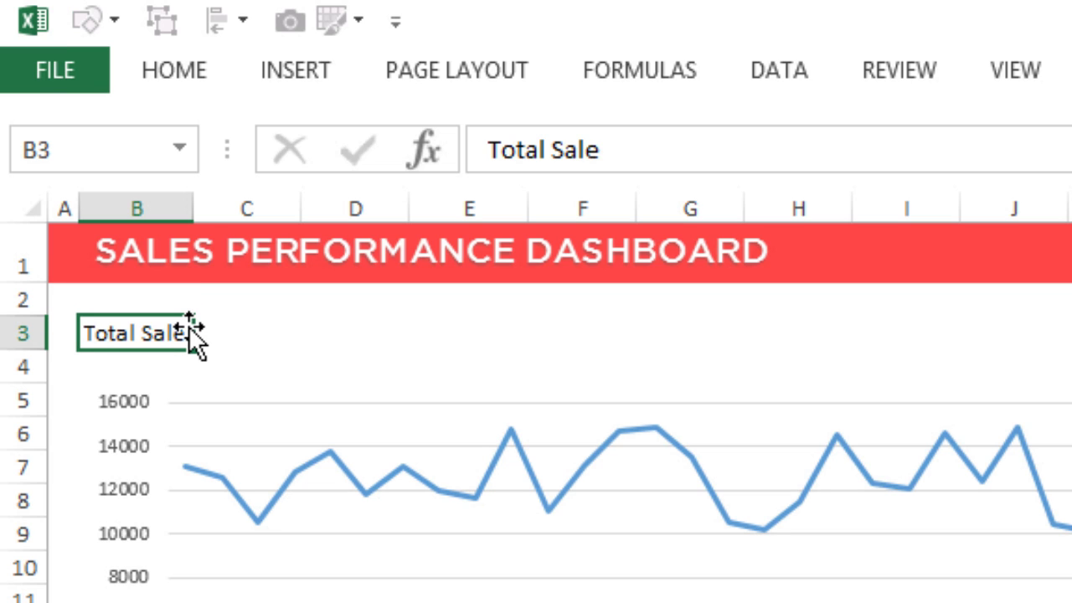
key(Return)
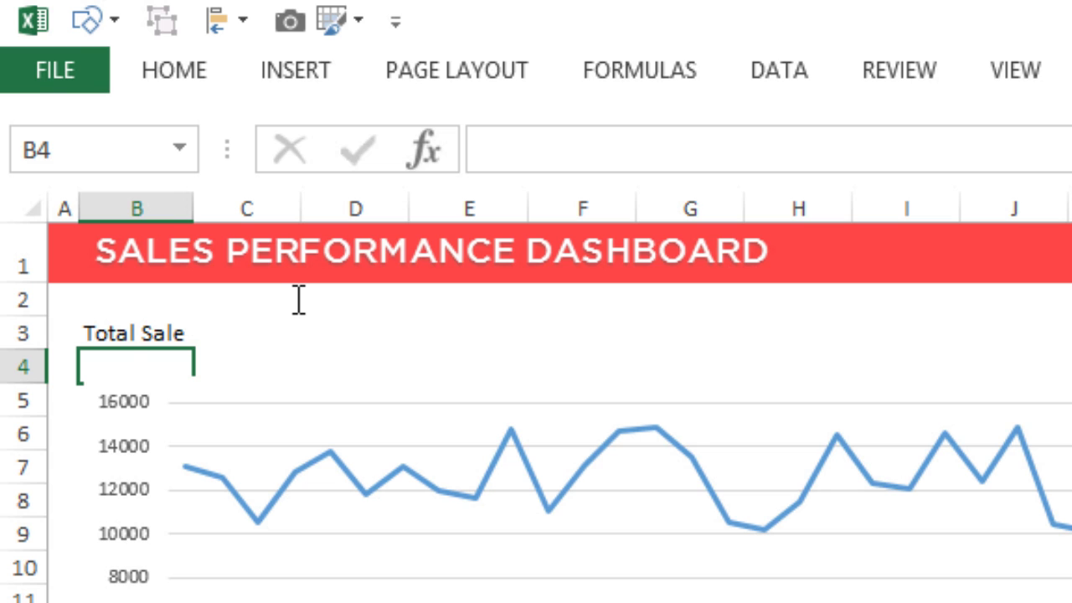
key(Up)
key(F2)
key(Return)
text(M)
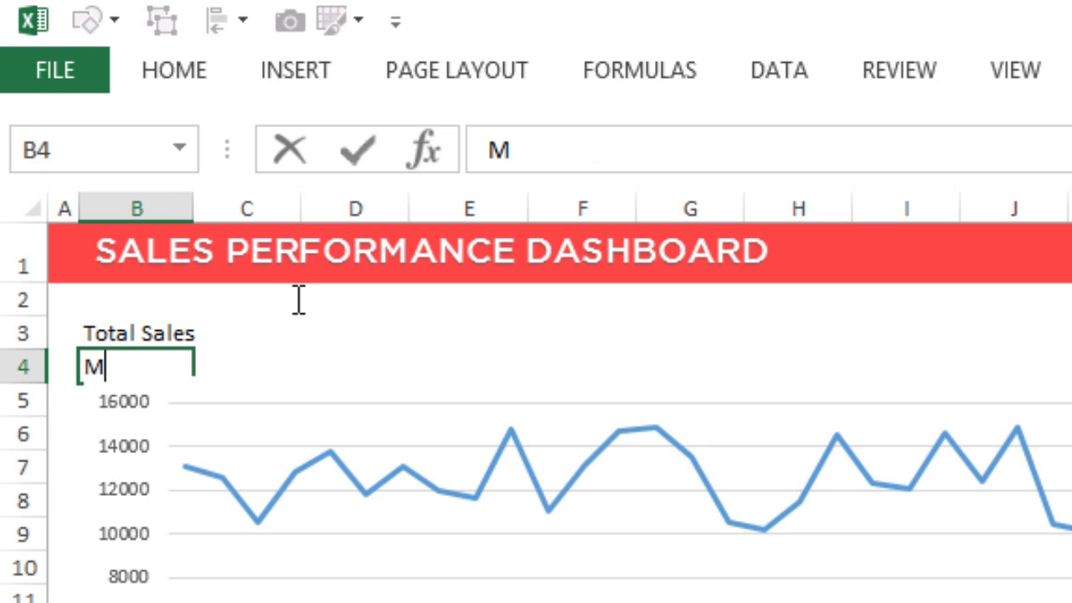
text(ax Sales)
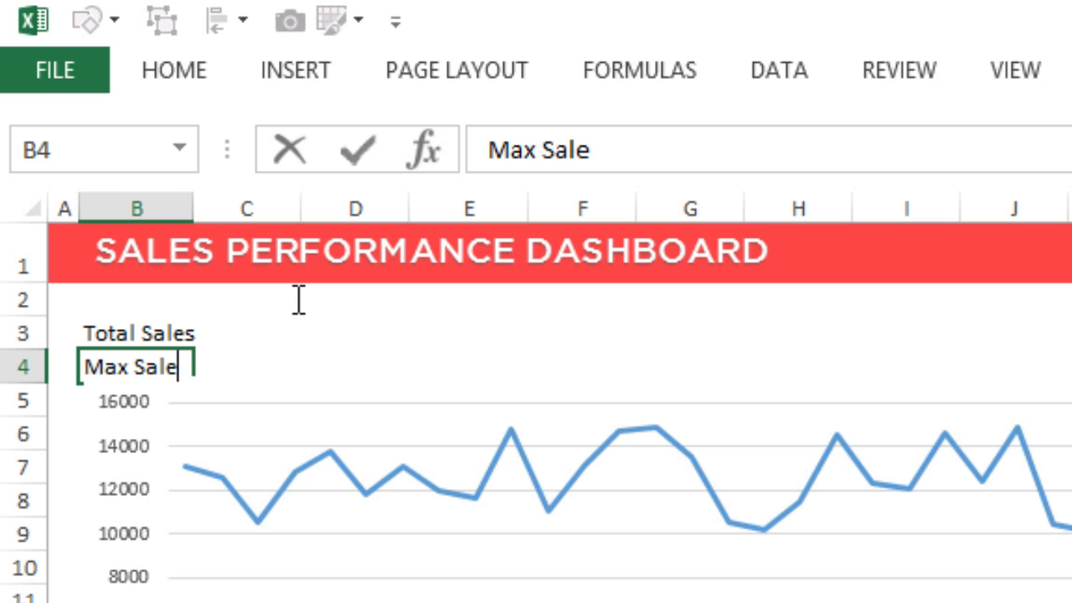
key(Return)
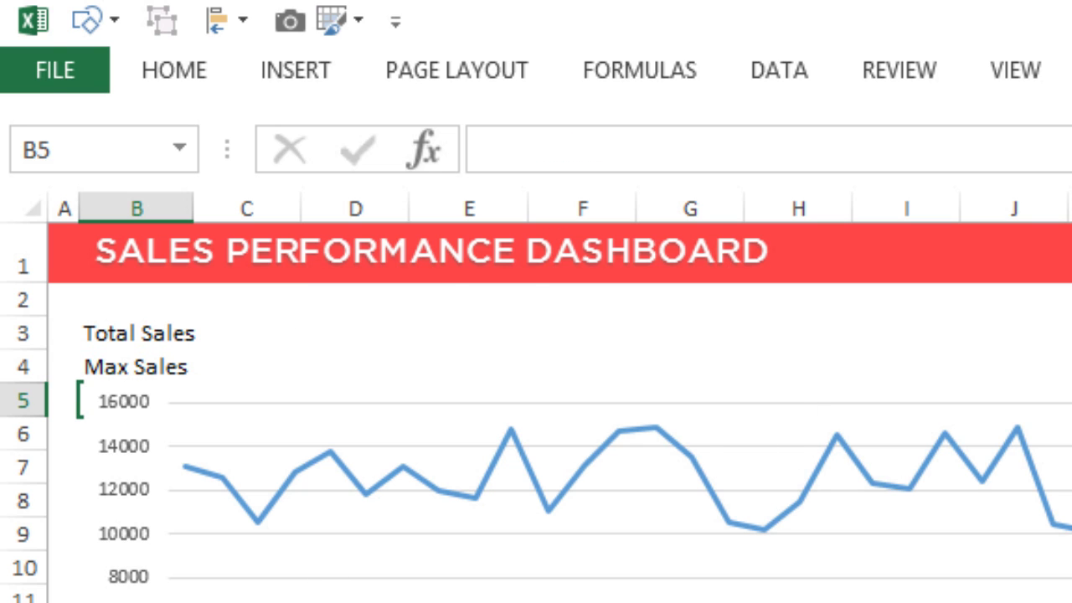
Step: Move both charts further down to uncover row 5 and enter the label Min Sales in cell B5
click(352, 515)
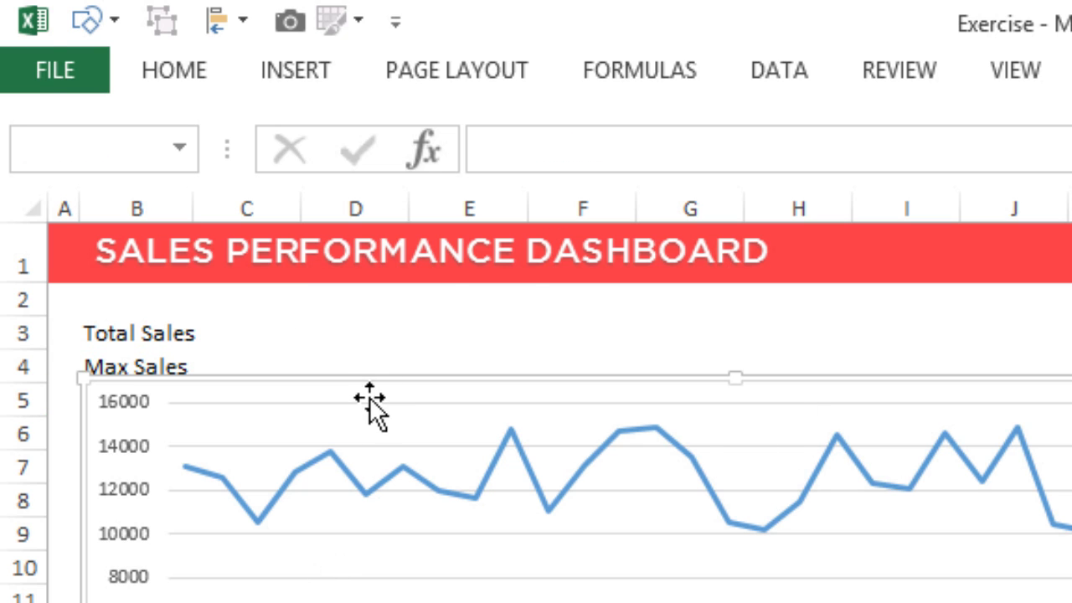
drag(368, 407, 360, 462)
click(131, 412)
text(Min Sales)
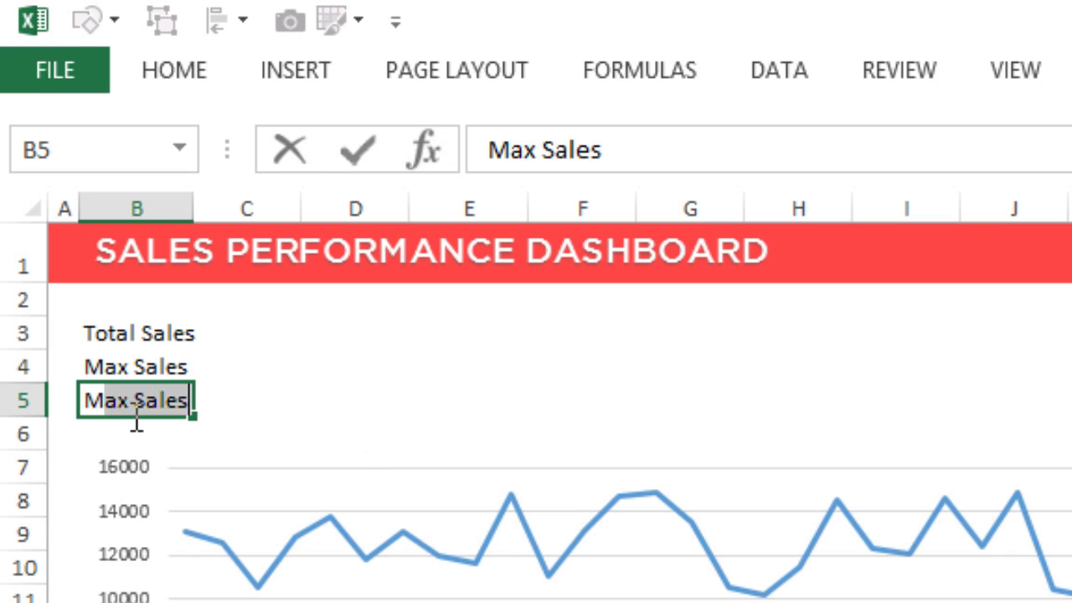
key(Return)
key(Up)
key(Up)
key(Up)
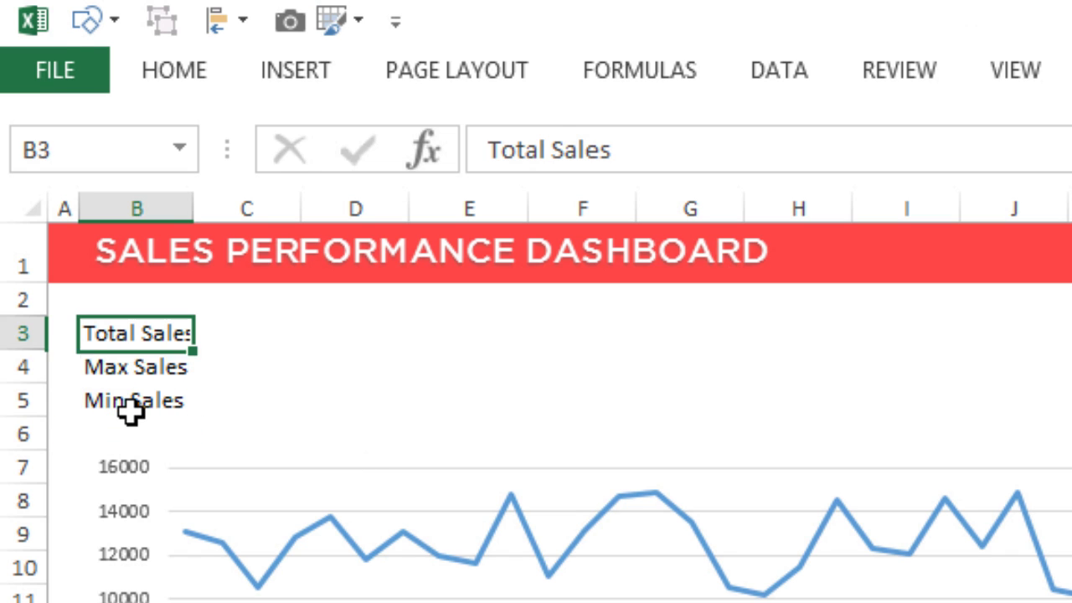
Step: Begin a SUBTOTAL formula in cell C3 beside the Total Sales label
key(shift+Down)
key(Right)
key(Right)
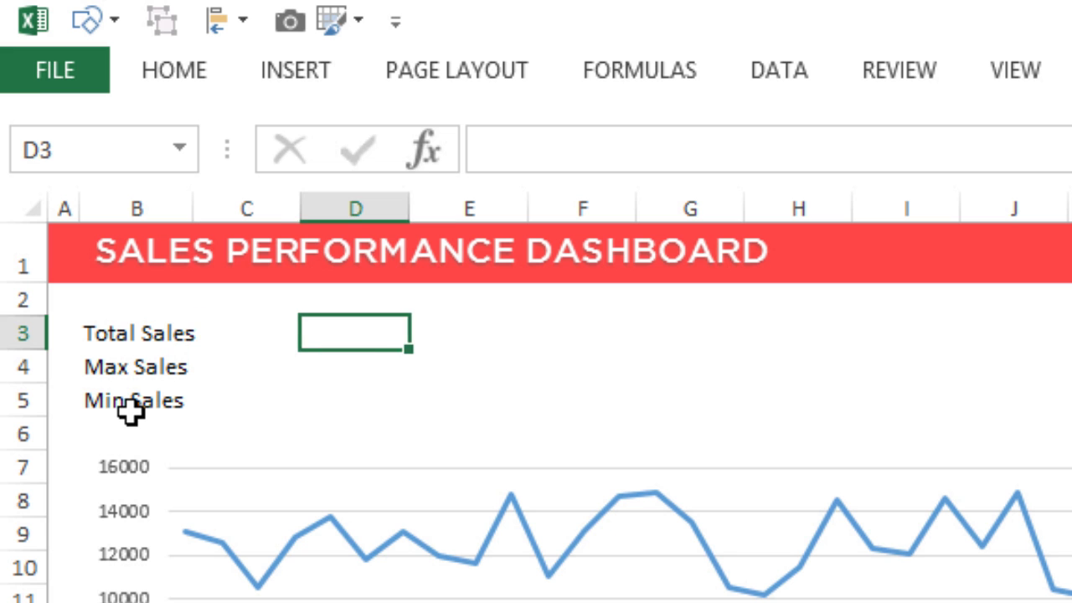
key(Left)
text(=su)
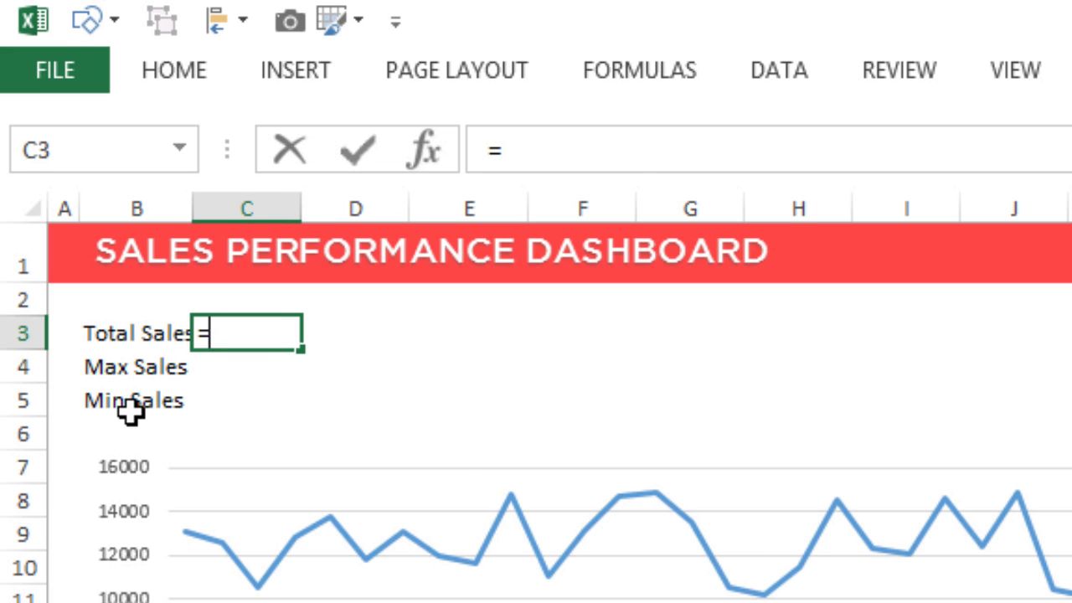
key(Tab)
key(BackSpace)
key(BackSpace)
key(BackSpace)
key(BackSpace)
key(BackSpace)
key(BackSpace)
key(BackSpace)
key(BackSpace)
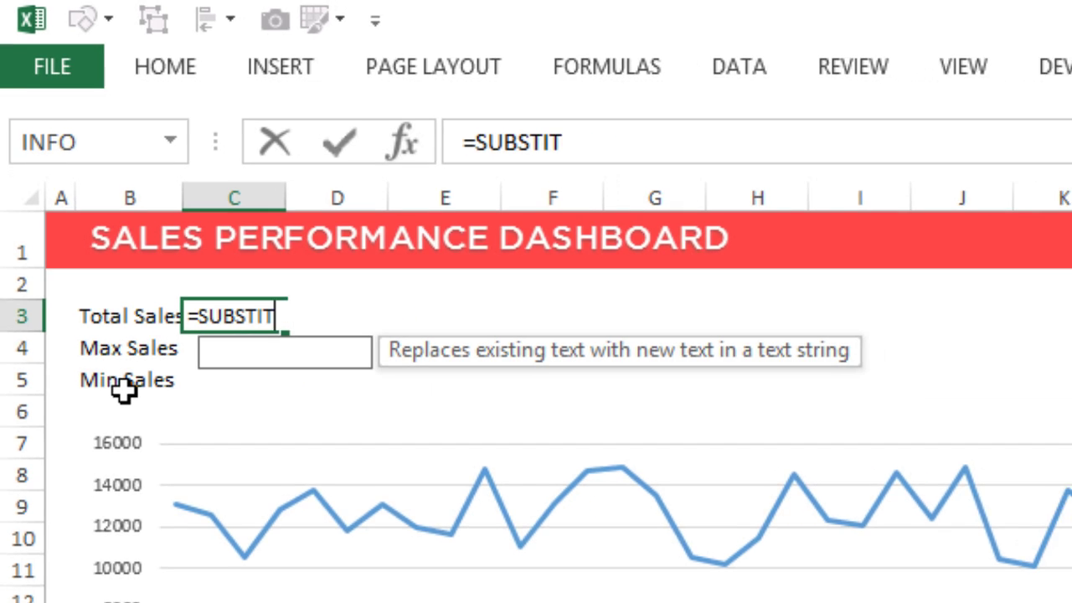
key(Down)
key(Tab)
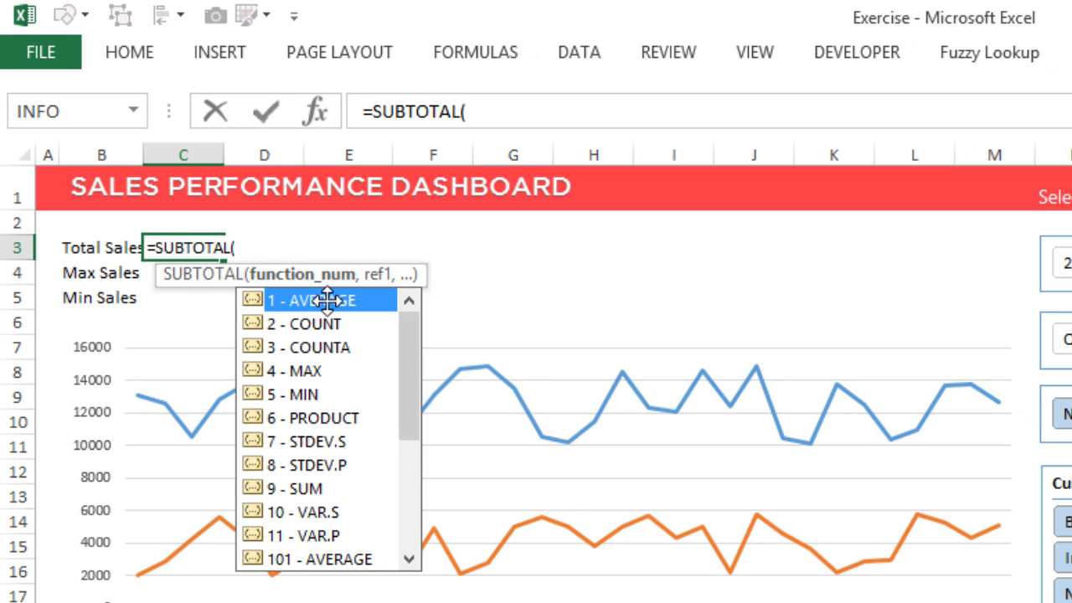
Step: Choose 9 - SUM as the function number of the SUBTOTAL formula in C3
key(Down)
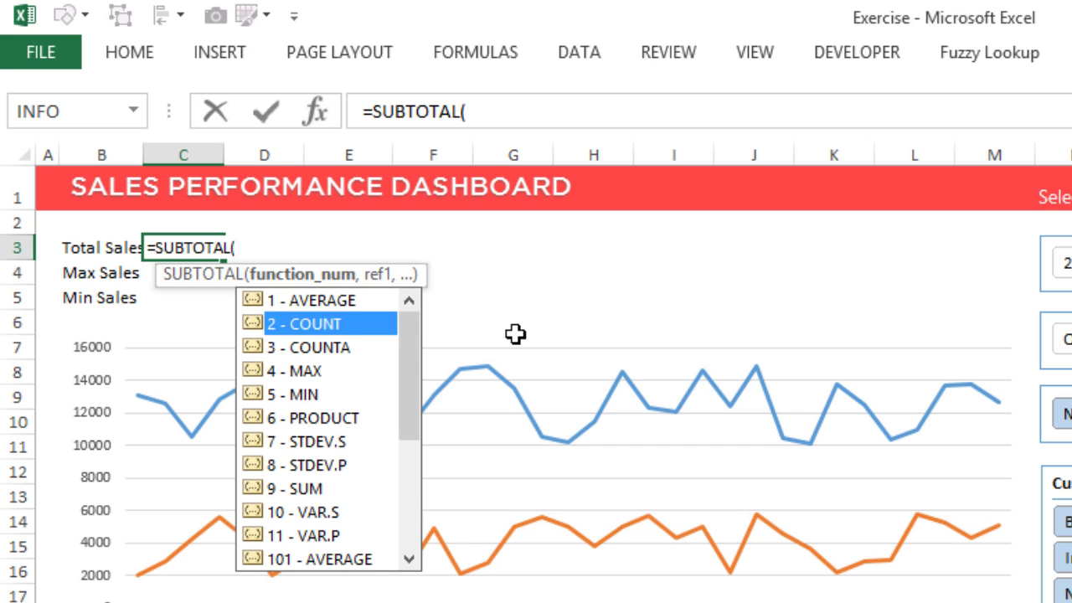
key(Down)
key(Down)
key(Down)
key(Down)
key(Down)
key(Down)
key(Down)
key(Down)
key(Up)
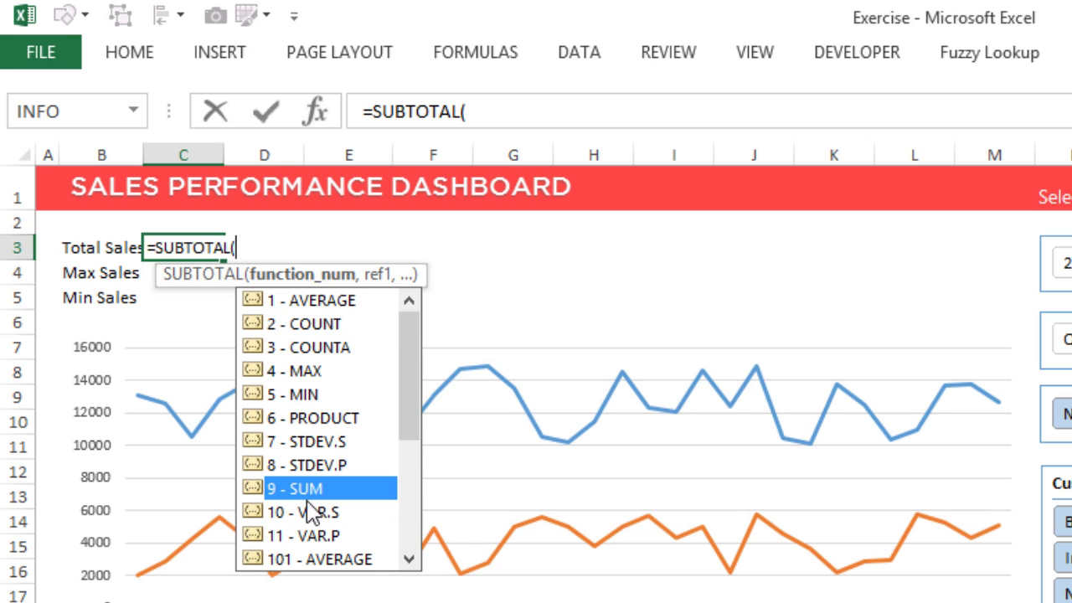
double_click(273, 489)
text(,)
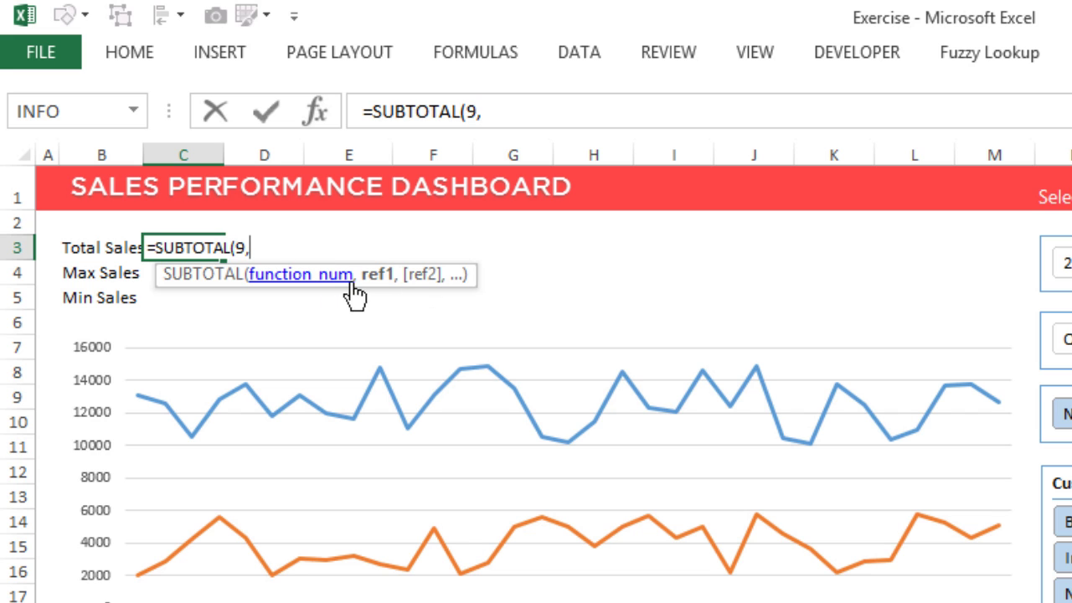
Step: Complete the Total Sales formula in C3 as =SUBTOTAL(9,Data[Amount])
text(da)
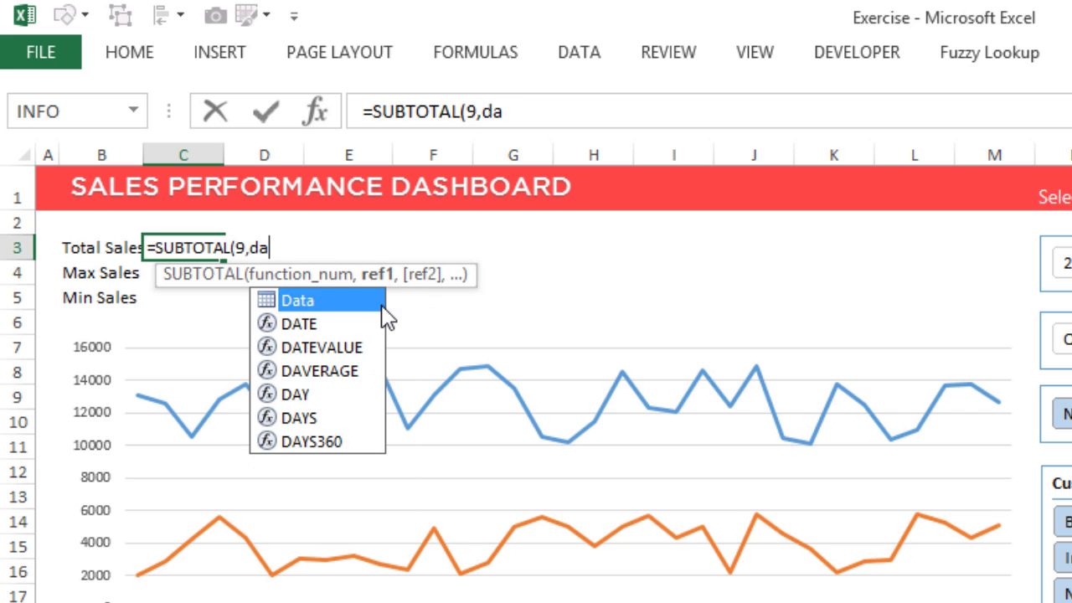
key(Tab)
text([)
key(Down)
key(Down)
key(Down)
key(Down)
key(Down)
key(Down)
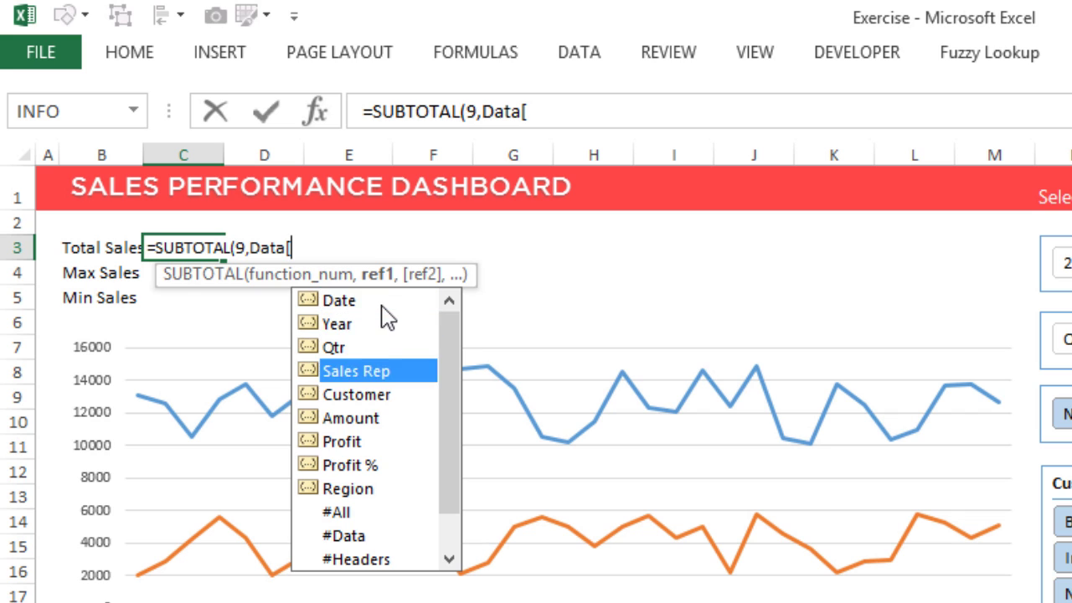
key(Up)
key(Tab)
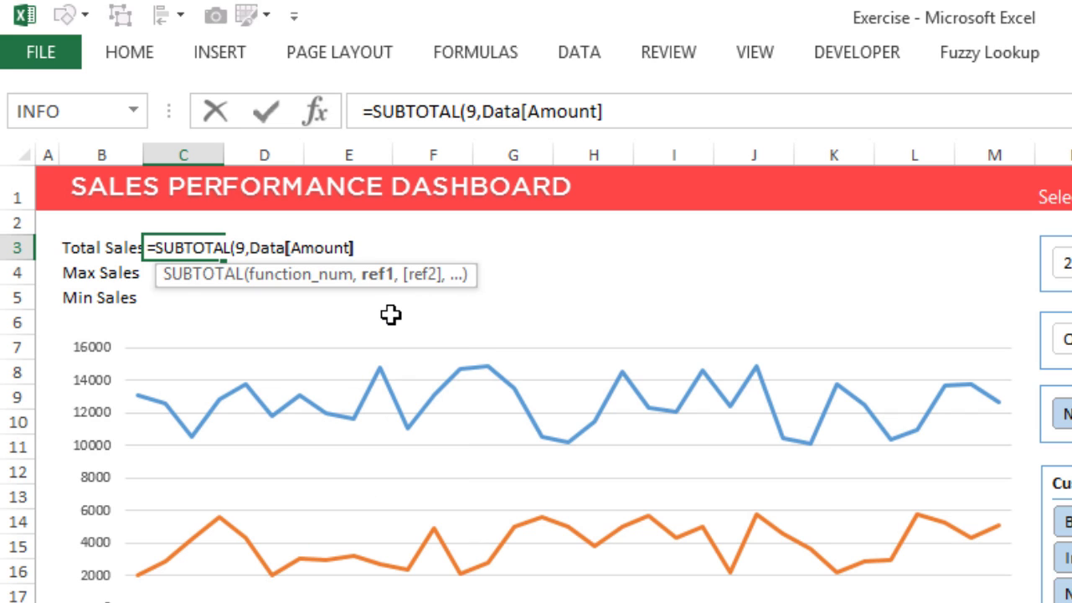
text(]))
key(Return)
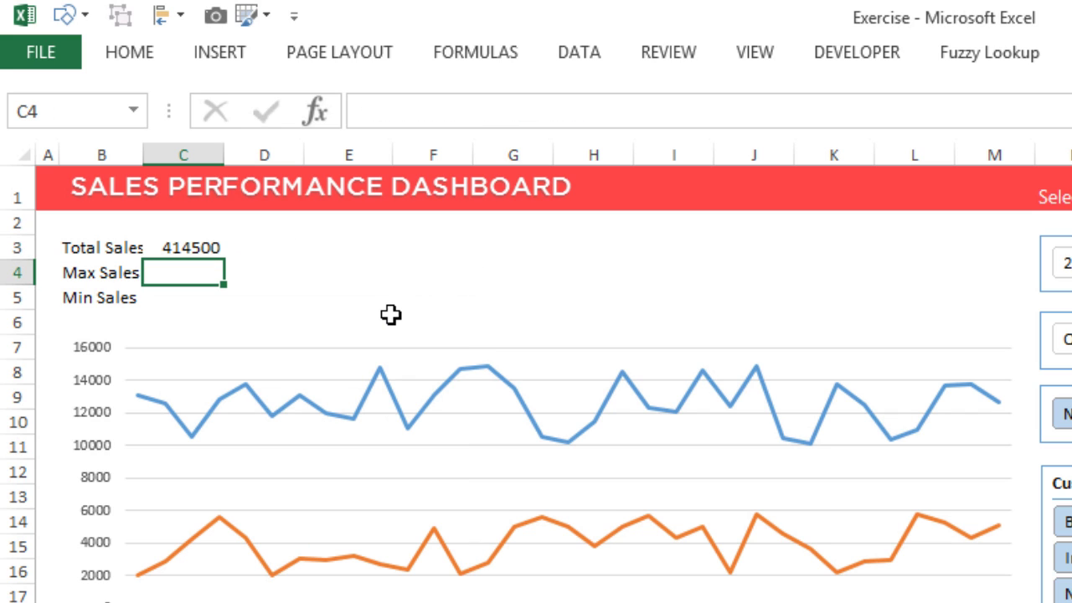
key(Up)
key(Down)
text(=)
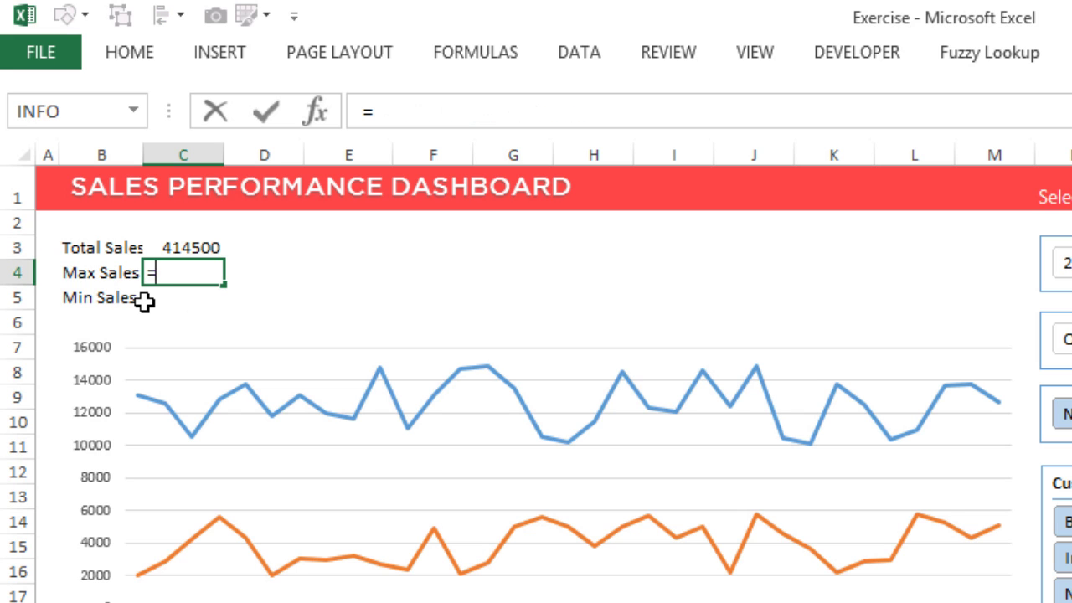
text(sub)
key(Down)
key(Tab)
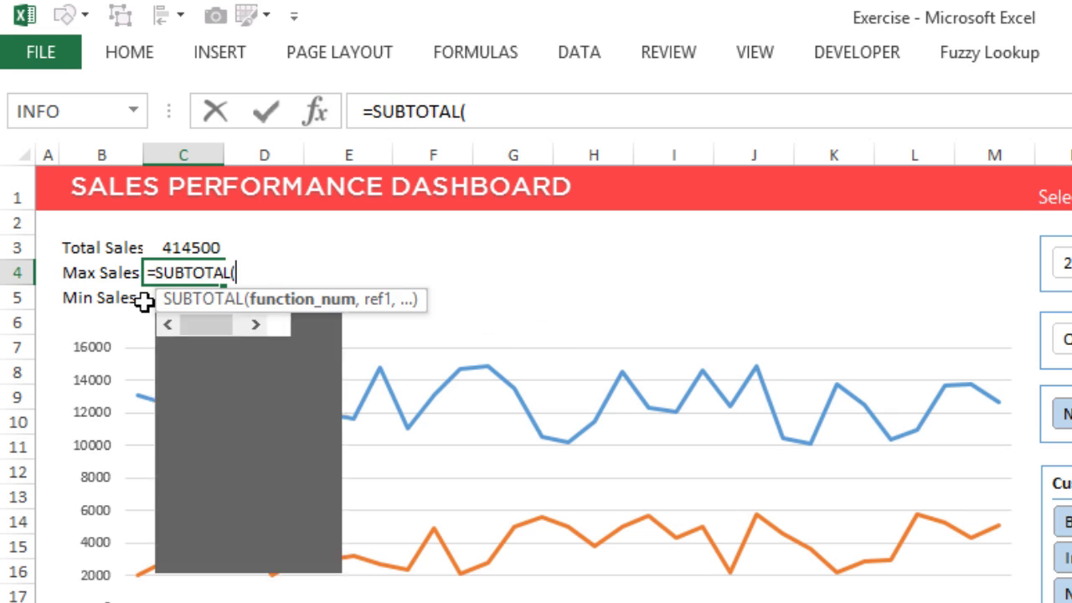
key(Escape)
Step: Copy the Total Sales formula from C3 into cells C4 and C5
key(Up)
key(ctrl+c)
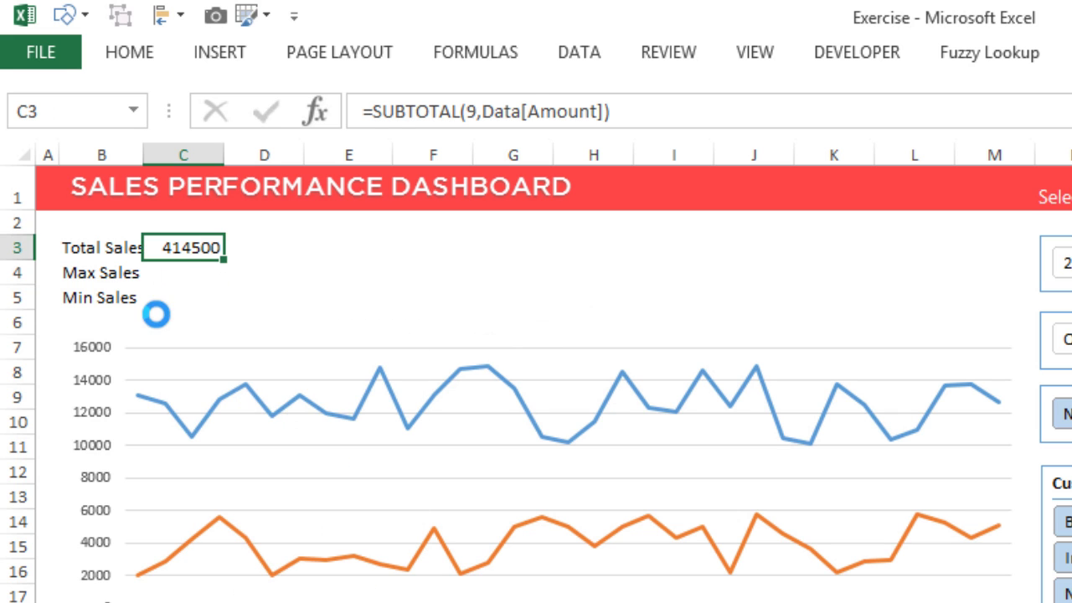
key(Down)
key(shift+Down)
key(Return)
Step: Change the function number of the Max Sales formula in C4 to 4 - MAX
key(Up)
key(Down)
key(F2)
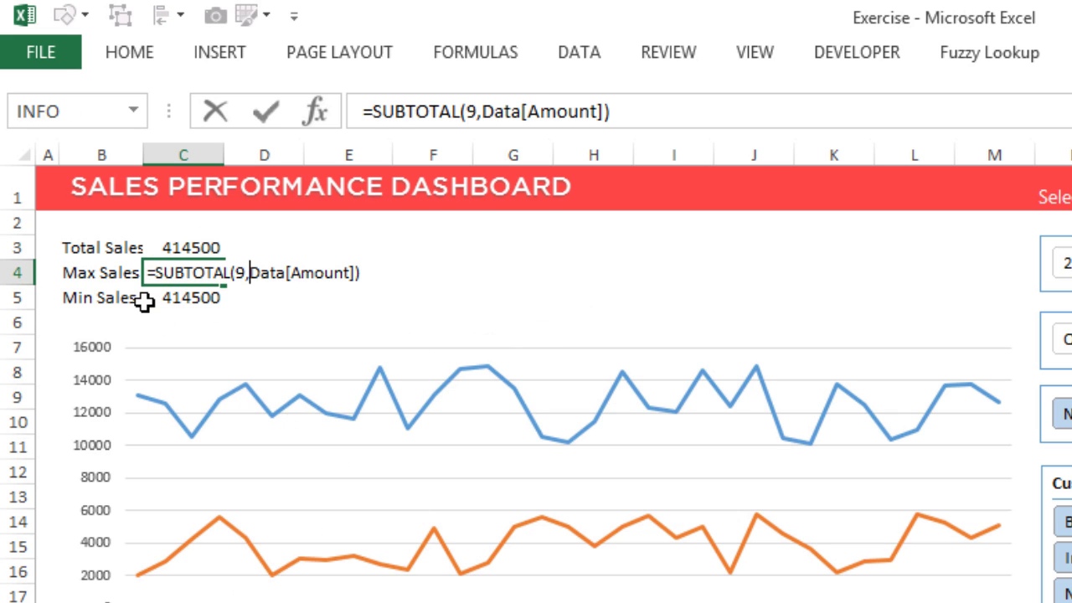
key(Left)
key(Left)
key(Left)
key(Left)
key(Left)
key(Left)
key(Left)
key(Left)
key(Left)
key(Left)
key(Left)
key(Left)
key(Left)
key(Left)
key(Left)
key(Delete)
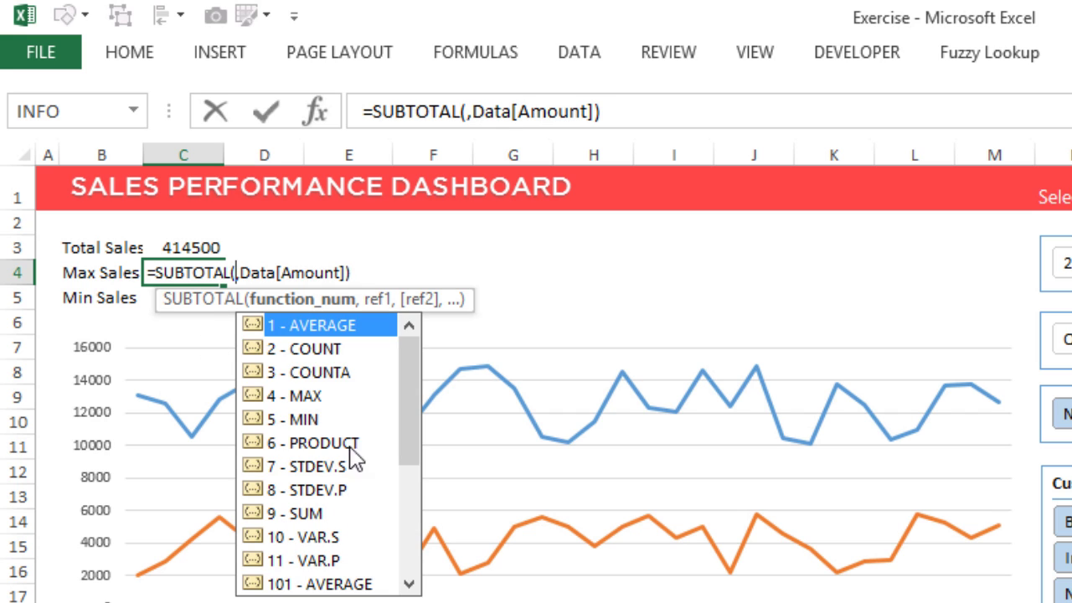
key(Return)
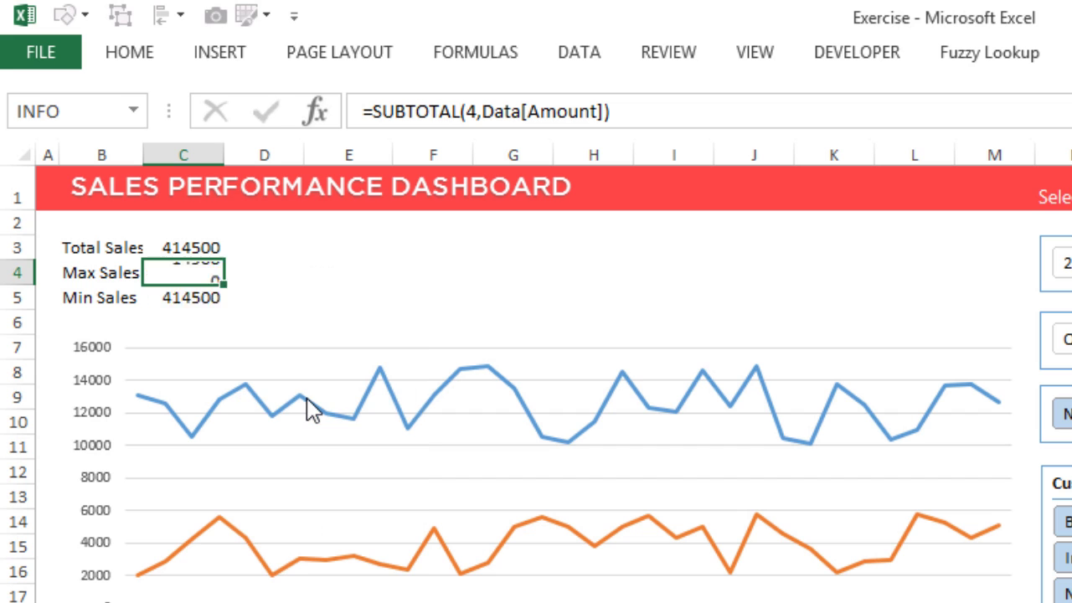
Step: Change the function number of the Min Sales formula in C5 to 5 - MIN
key(F2)
key(BackSpace)
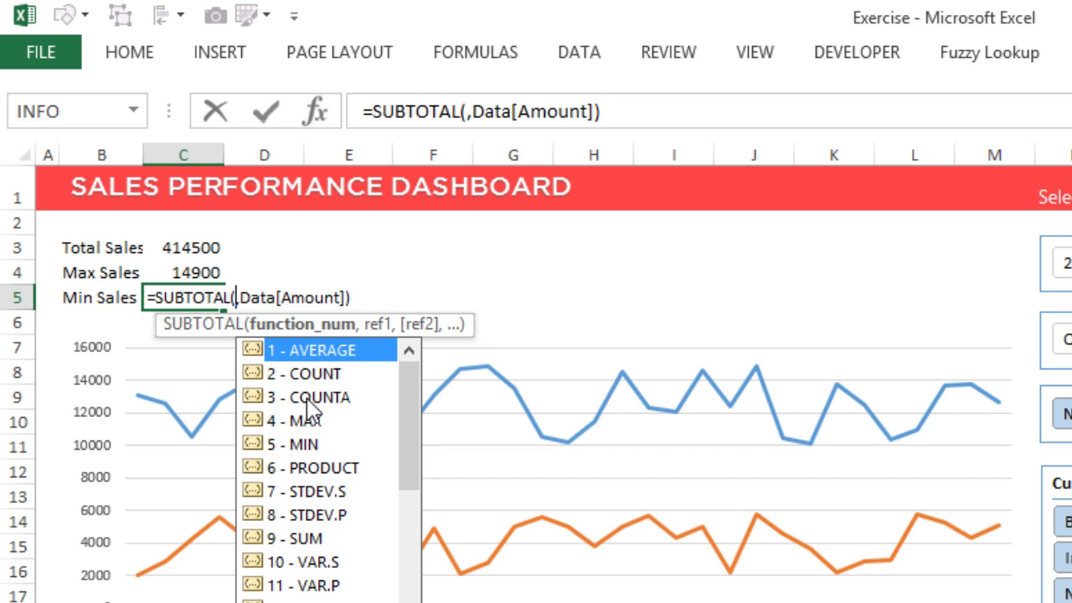
key(Down)
key(Down)
key(Down)
key(Down)
key(Down)
key(Down)
key(Down)
key(Down)
key(Up)
key(Up)
key(Up)
key(Up)
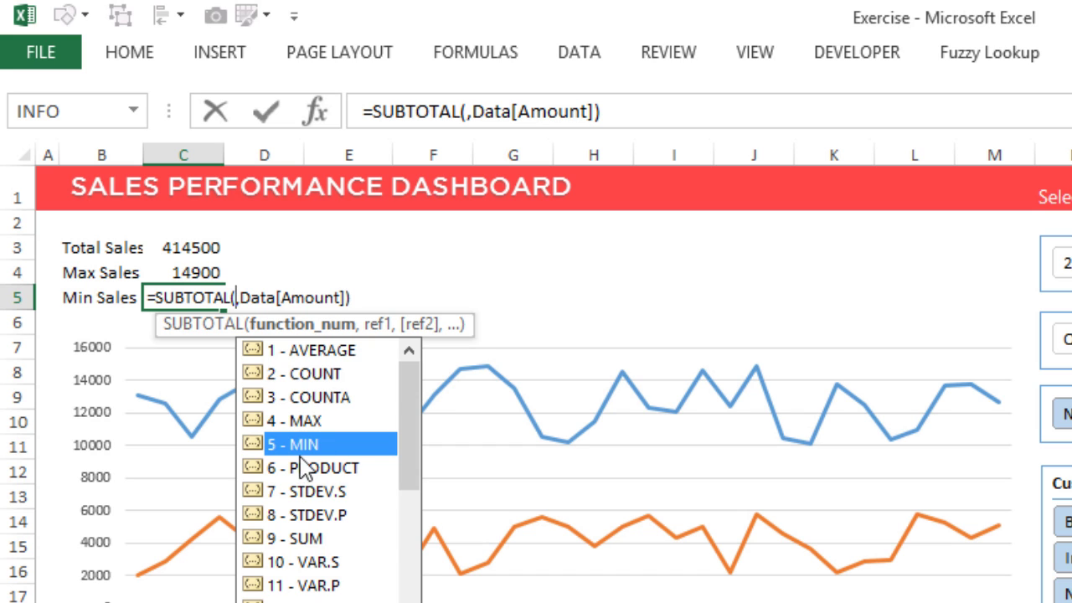
key(Tab)
key(Return)
Step: Copy the sales summary block B3:C5 and paste it starting at cell E3
key(Up)
key(Up)
key(Up)
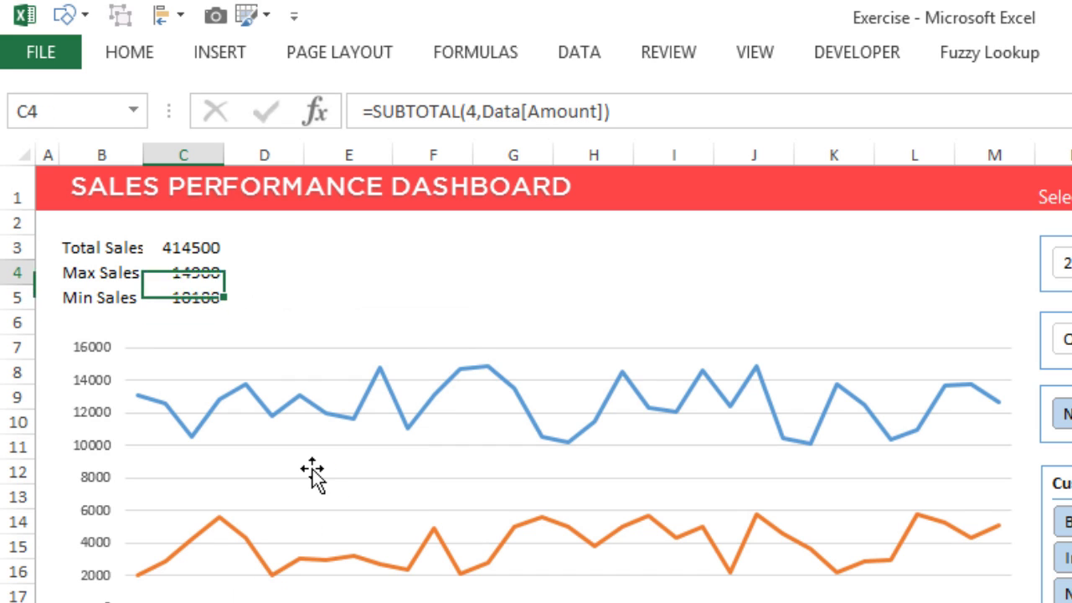
key(Left)
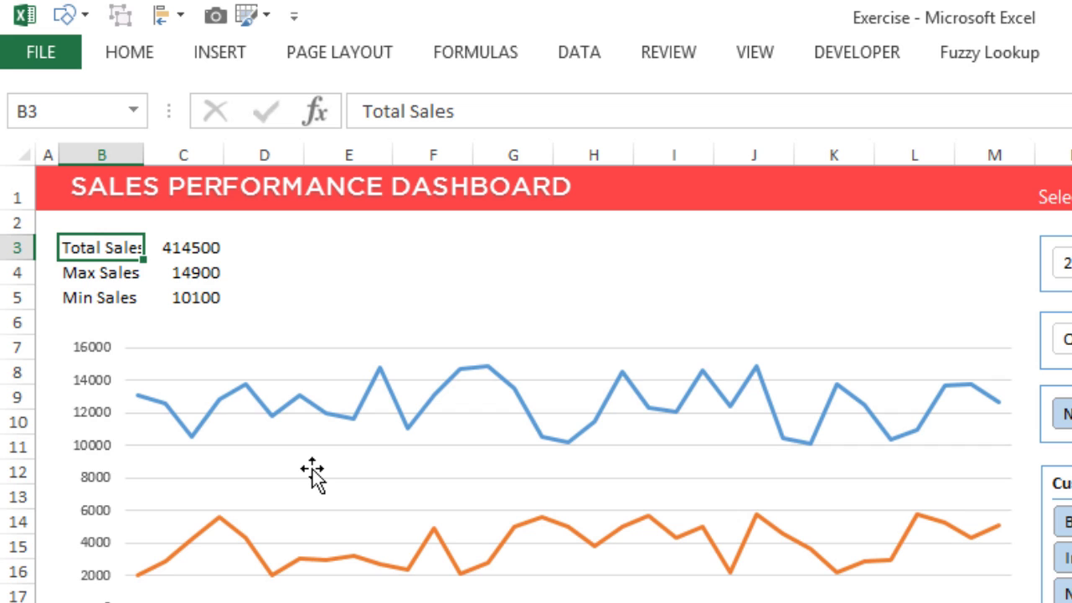
key(shift+Right)
key(shift+Down)
key(shift+Down)
key(ctrl+c)
key(Right)
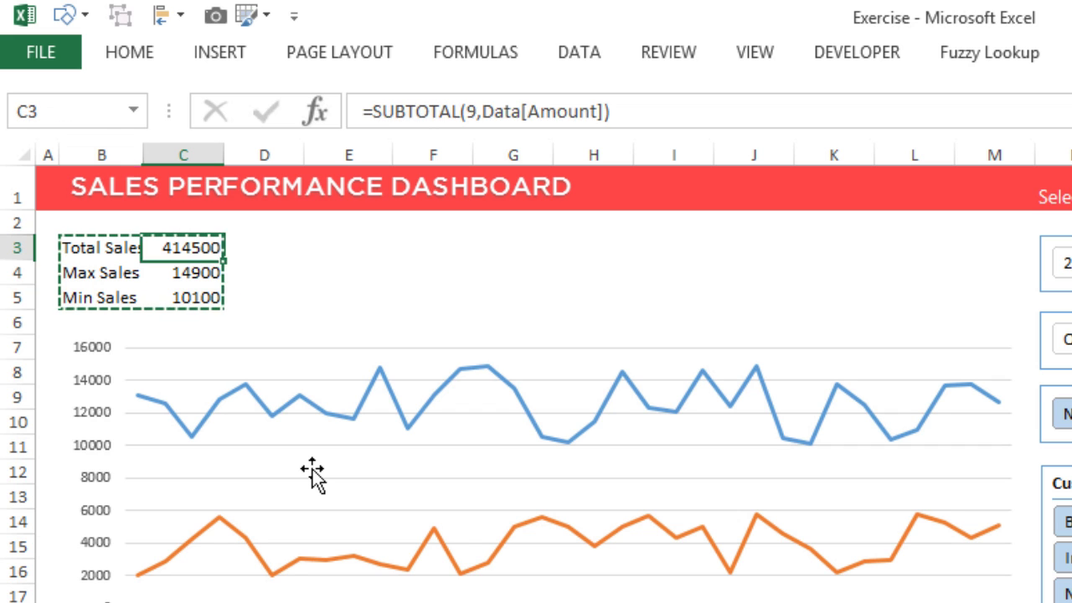
key(Right)
key(Right)
key(ctrl+v)
Step: Change the copied label in cell E3 to Total Profit
key(Up)
key(Down)
key(F2)
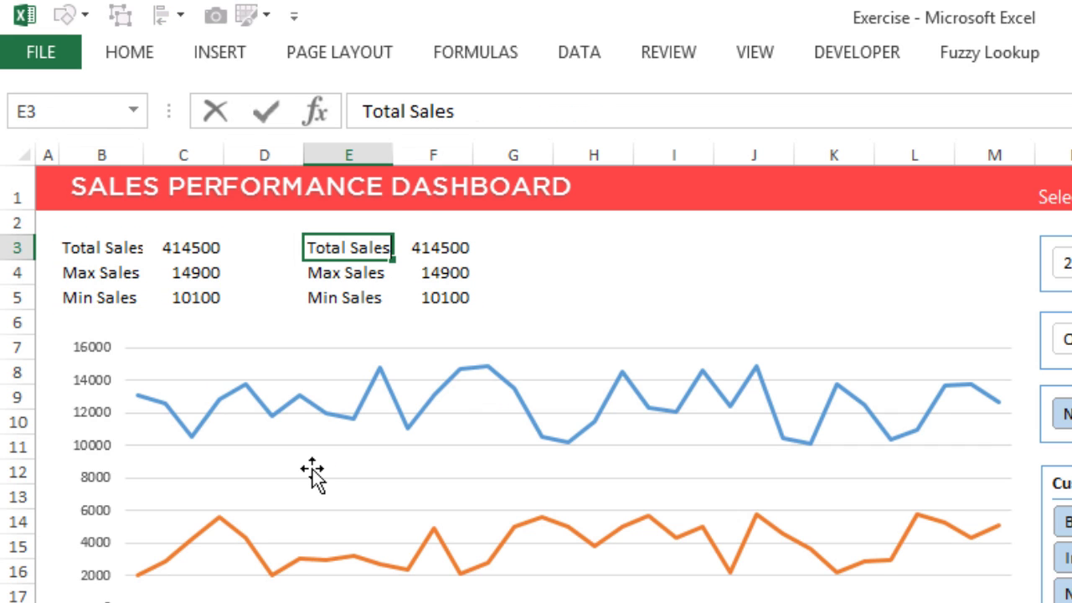
key(ctrl+shift+Left)
text(Profit)
key(Return)
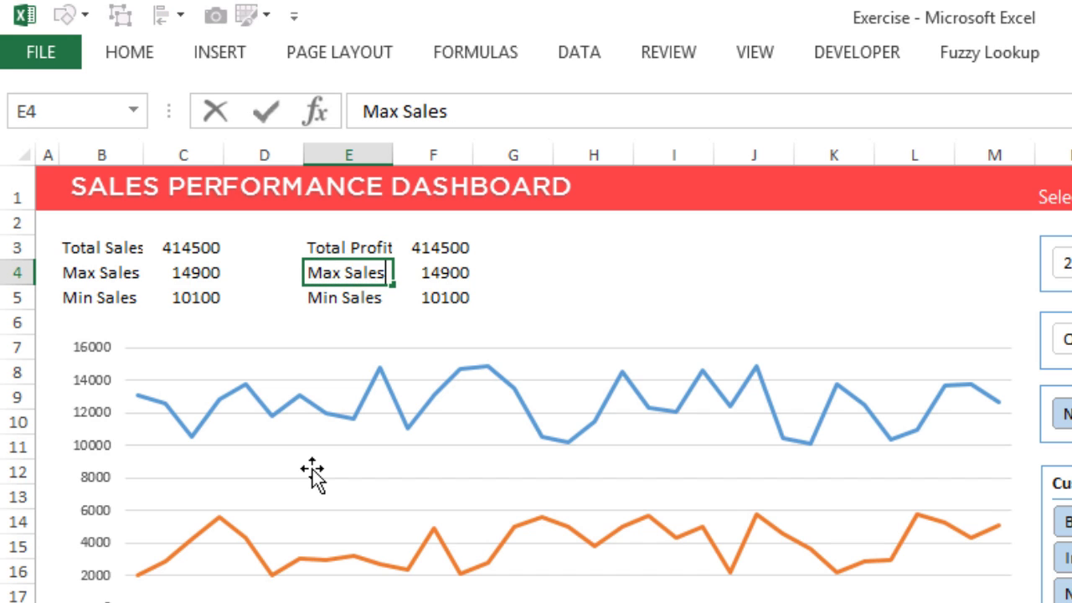
Step: Change the copied labels in E4 and E5 to Max Profit and Min Profit
key(F2)
key(ctrl+shift+Left)
text(Profit)
key(Return)
key(F2)
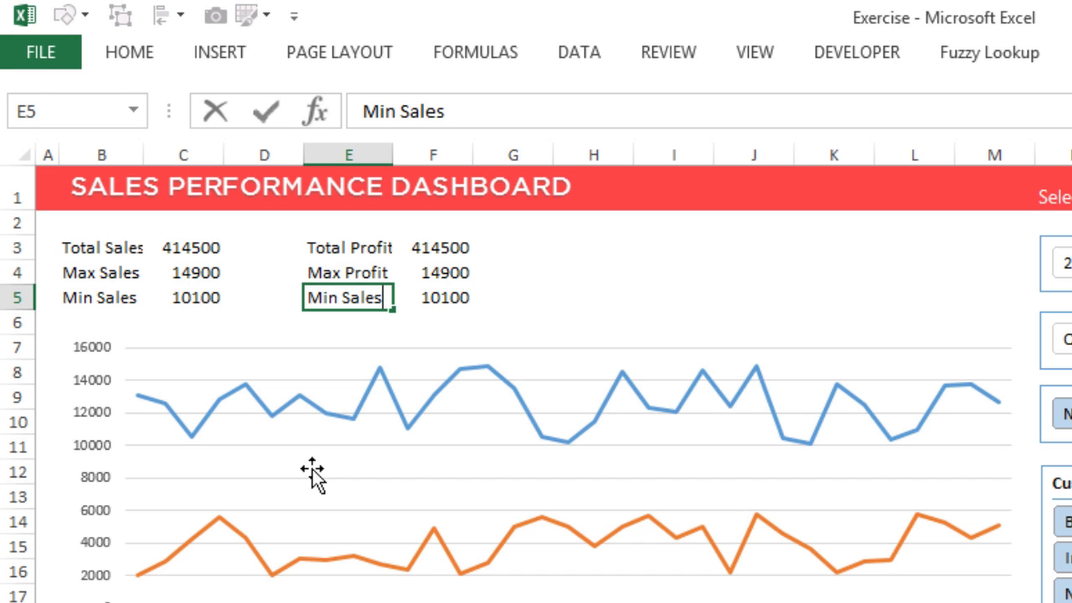
key(ctrl+shift+Left)
text(Profit)
key(Return)
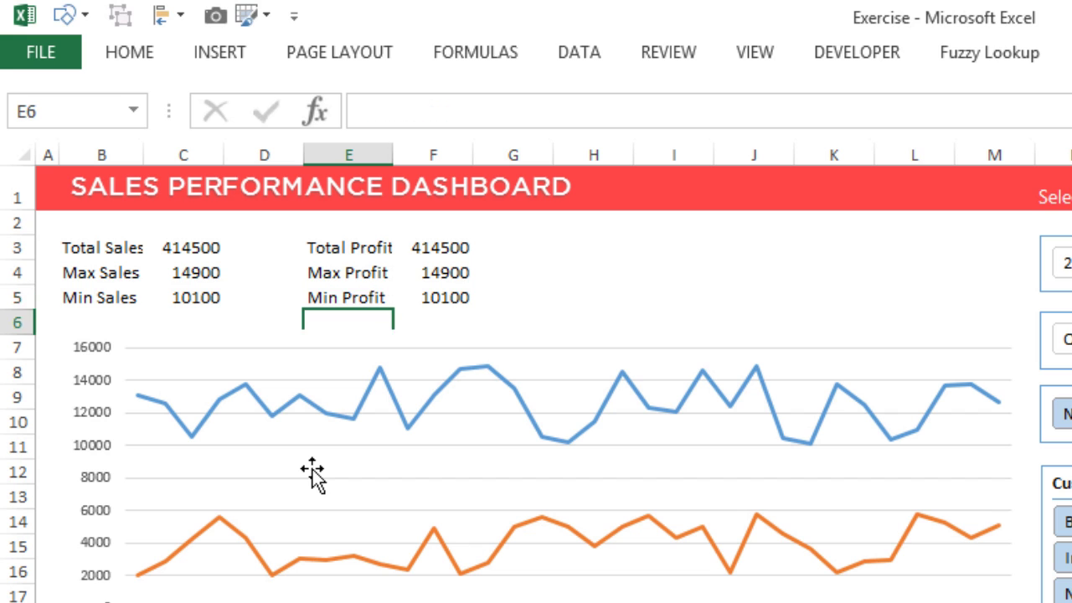
Step: Change the Total Profit formula in F3 to reference the Profit column, giving =SUBTOTAL(9,Data[Profit])
key(Up)
key(Up)
key(Up)
key(Right)
key(F2)
key(Left)
key(Left)
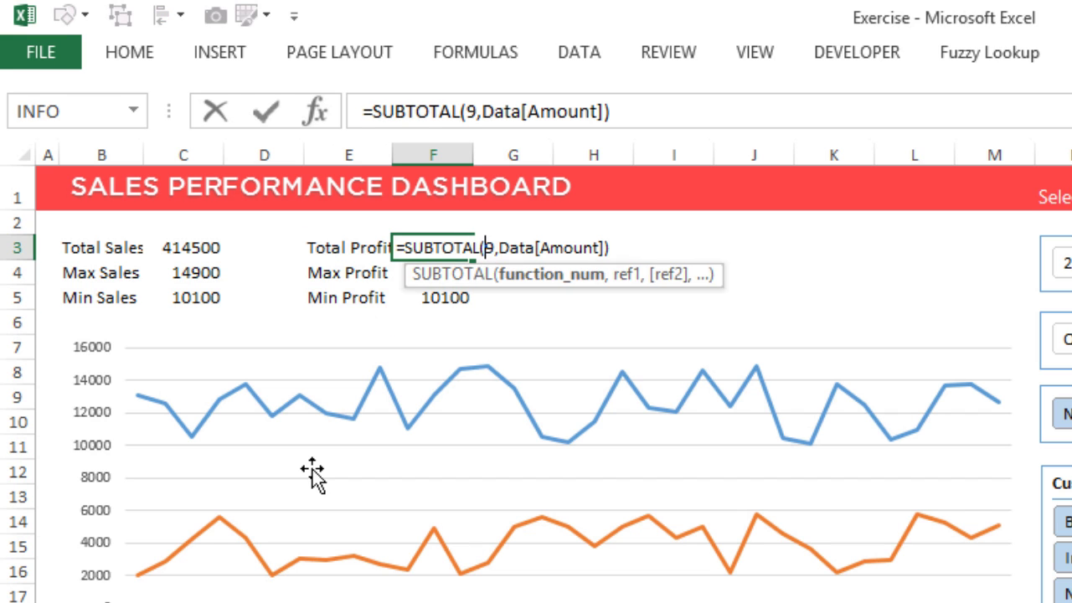
key(Right)
key(Right)
key(Left)
key(Left)
key(shift+Left)
key(shift+Left)
key(shift+Left)
key(shift+Left)
key(shift+Left)
key(shift+Left)
key(shift+Left)
key(shift+Left)
key(shift+Left)
key(shift+Left)
key(shift+Left)
key(shift+Right)
key(shift+Right)
key(shift+Right)
key(shift+Right)
key(shift+Right)
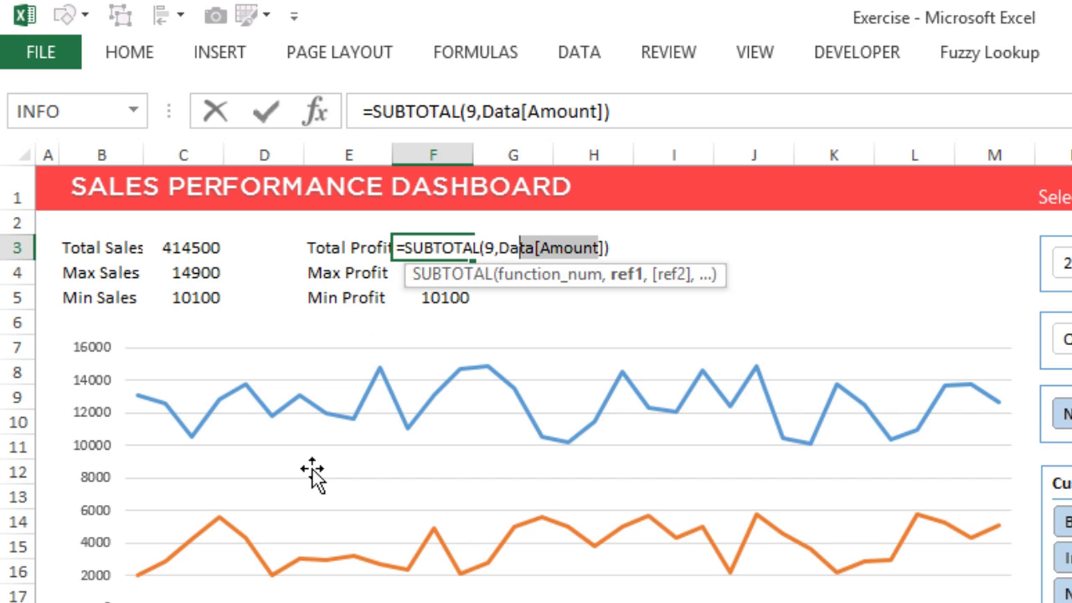
text(pro)
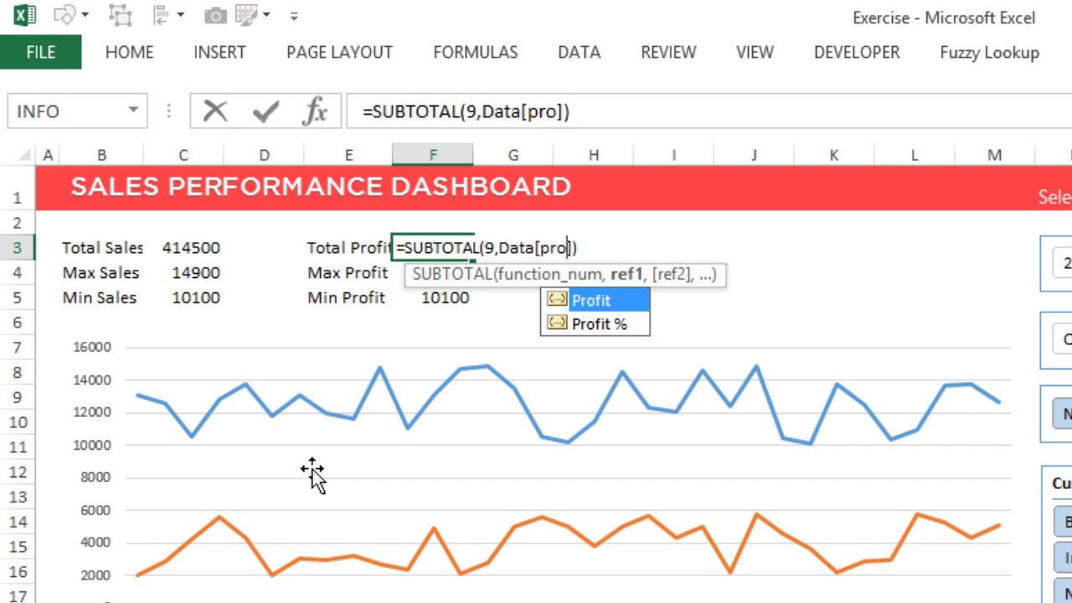
key(Tab)
key(Return)
Step: Change the Max Profit formula in F4 to reference the Profit column, giving =SUBTOTAL(4,Data[Profit])
key(F2)
key(Left)
key(Left)
key(Left)
key(Left)
key(Left)
key(Left)
key(Left)
key(Left)
key(Left)
key(Left)
key(Left)
key(Left)
key(Left)
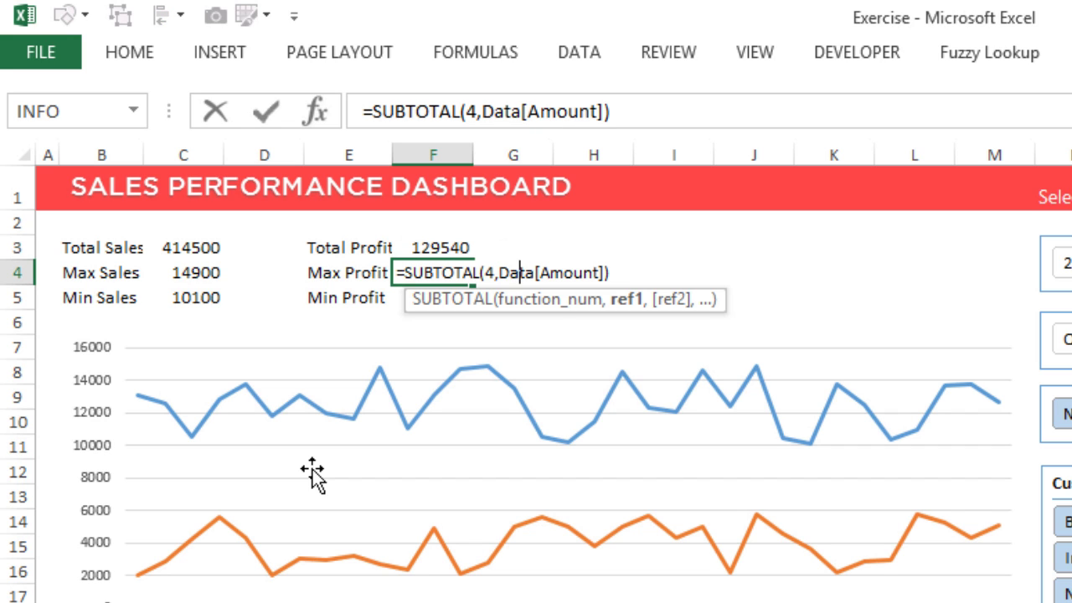
key(Right)
key(shift+End)
key(Left)
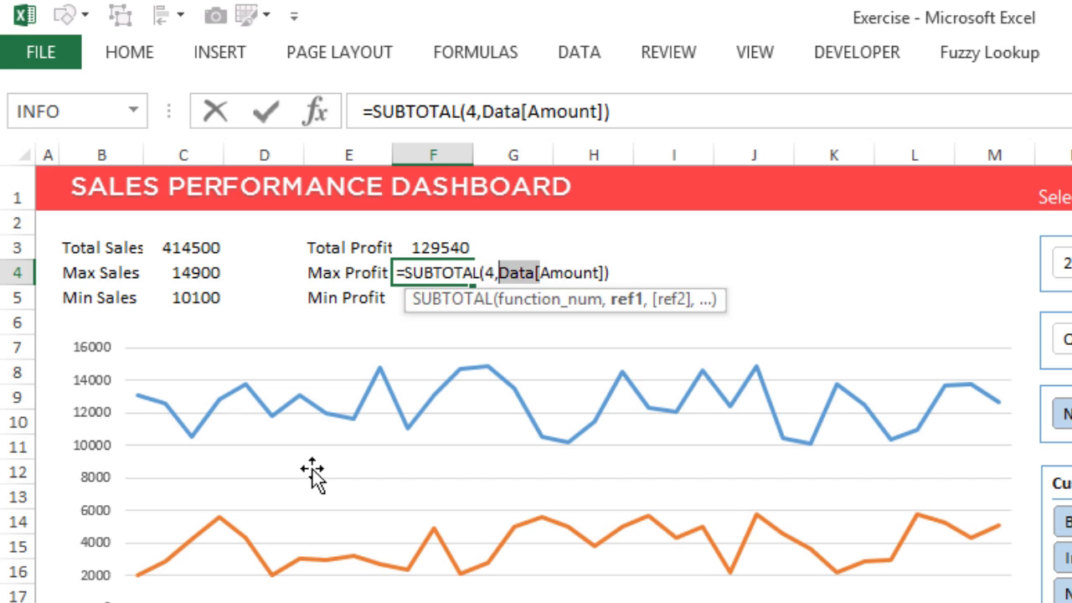
key(shift+End)
key(shift+Left)
key(shift+Left)
text(pro)
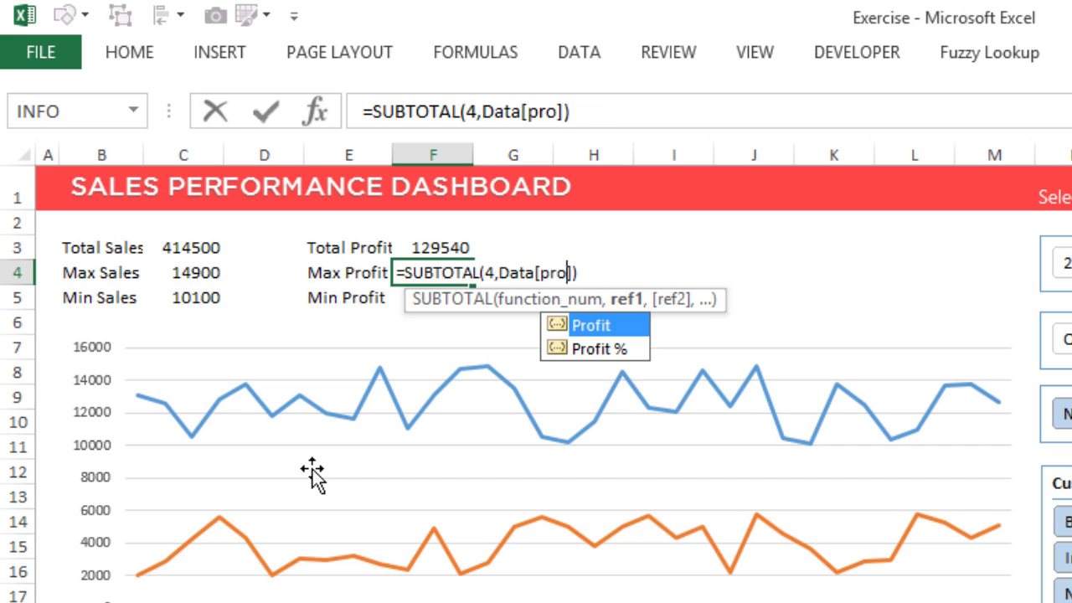
key(Tab)
key(Return)
Step: Change the Min Profit formula in F5 to reference the Profit column, giving =SUBTOTAL(5,Data[Profit])
key(F2)
key(Left)
key(Left)
key(Left)
key(Left)
key(Left)
key(Left)
key(Left)
key(Left)
key(Left)
key(Left)
key(Left)
key(Left)
key(Left)
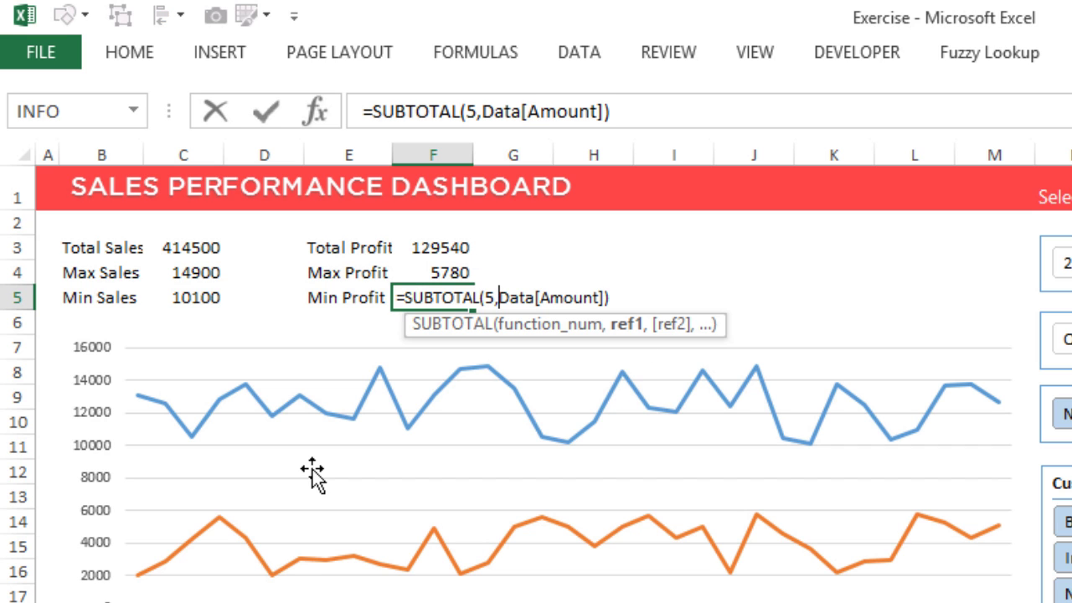
key(shift+Right)
key(shift+Right)
key(shift+Right)
key(shift+Right)
key(shift+Right)
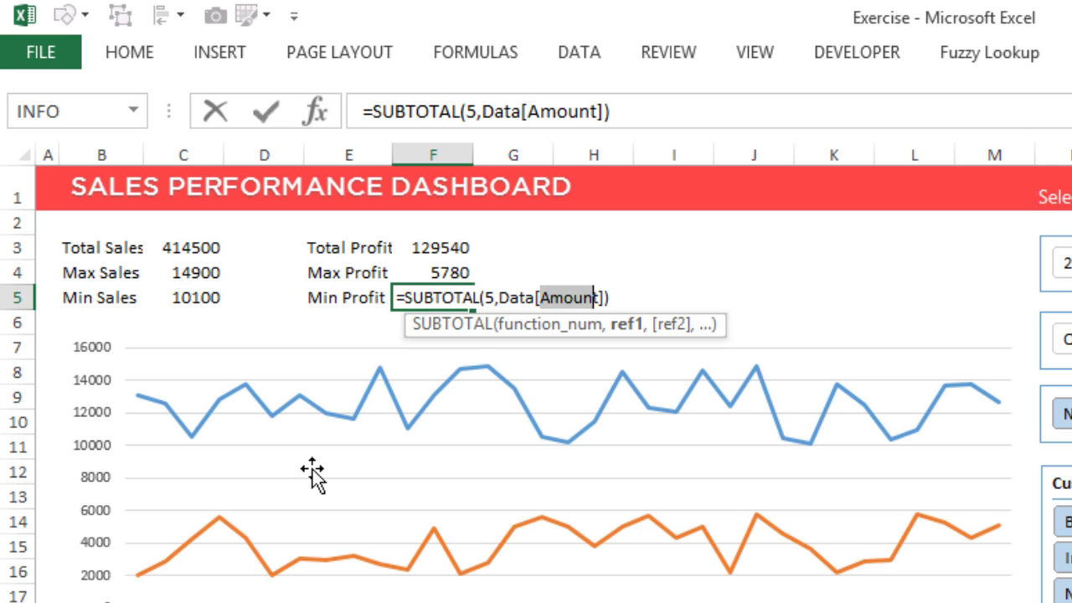
text(pro)
key(Tab)
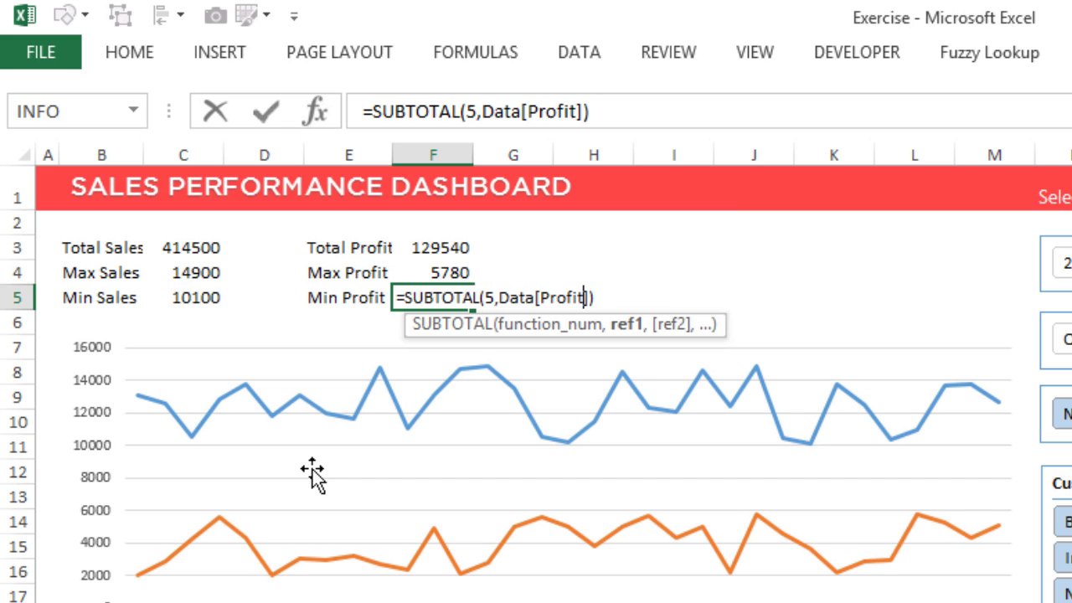
key(Return)
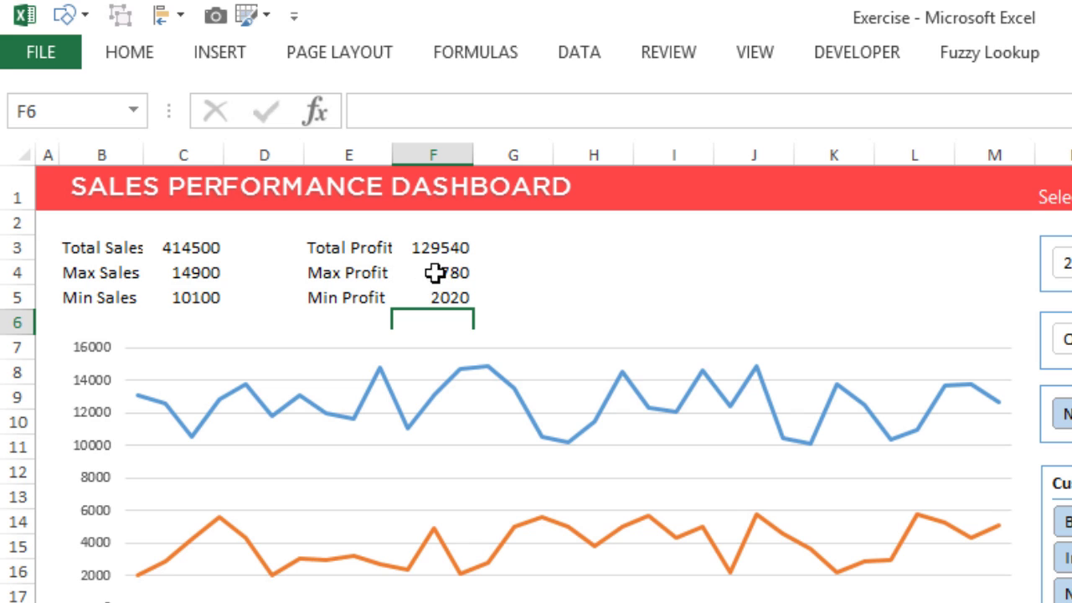
Step: Enter the label Total Transactions in cell K3 and select cell M3 for its value
click(766, 245)
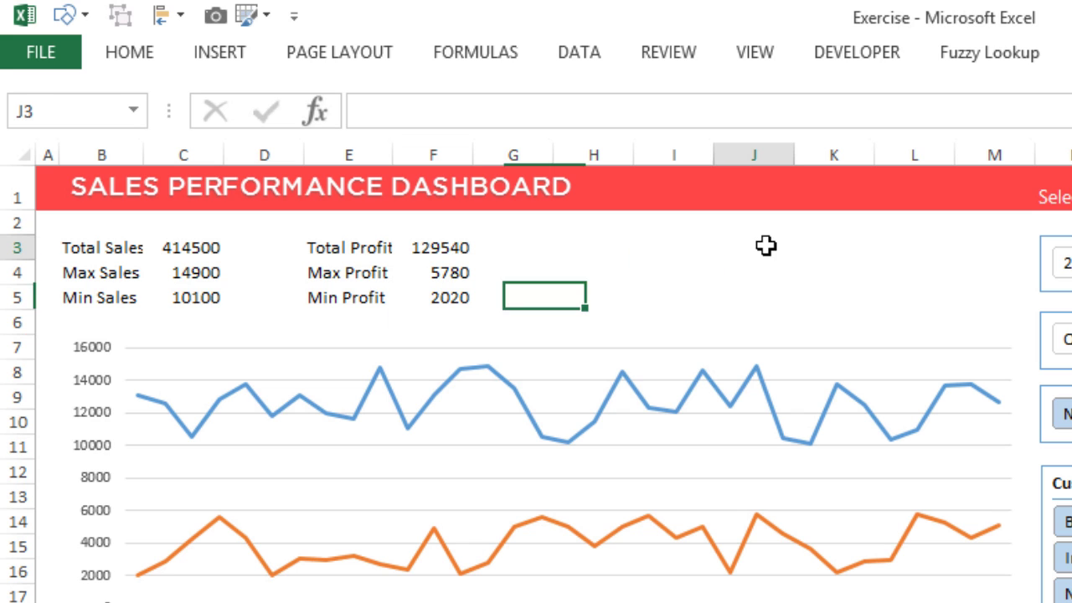
click(848, 259)
text(Total )
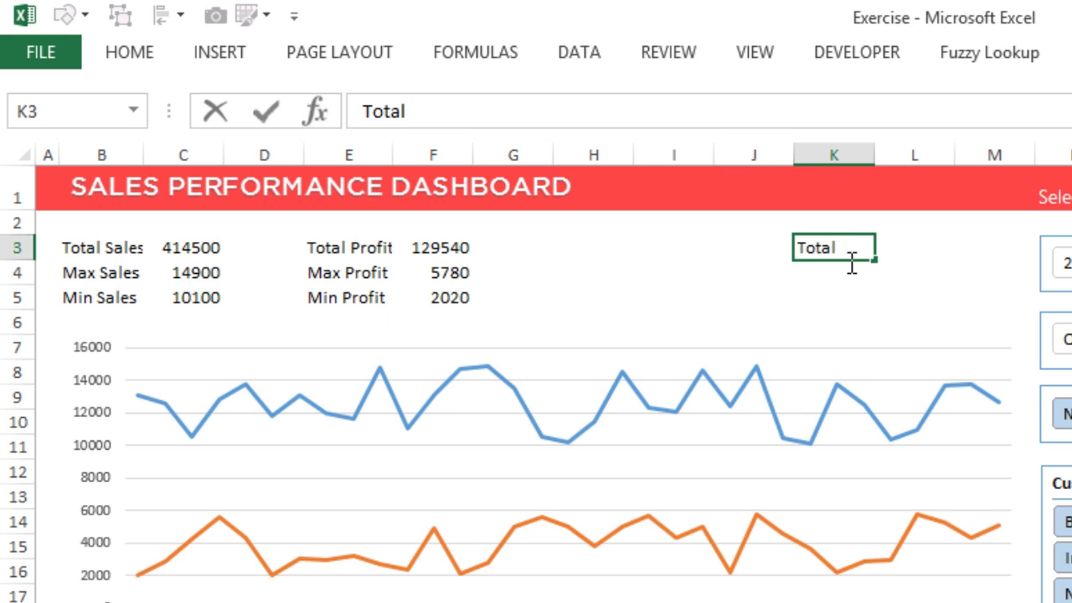
text(Transactions)
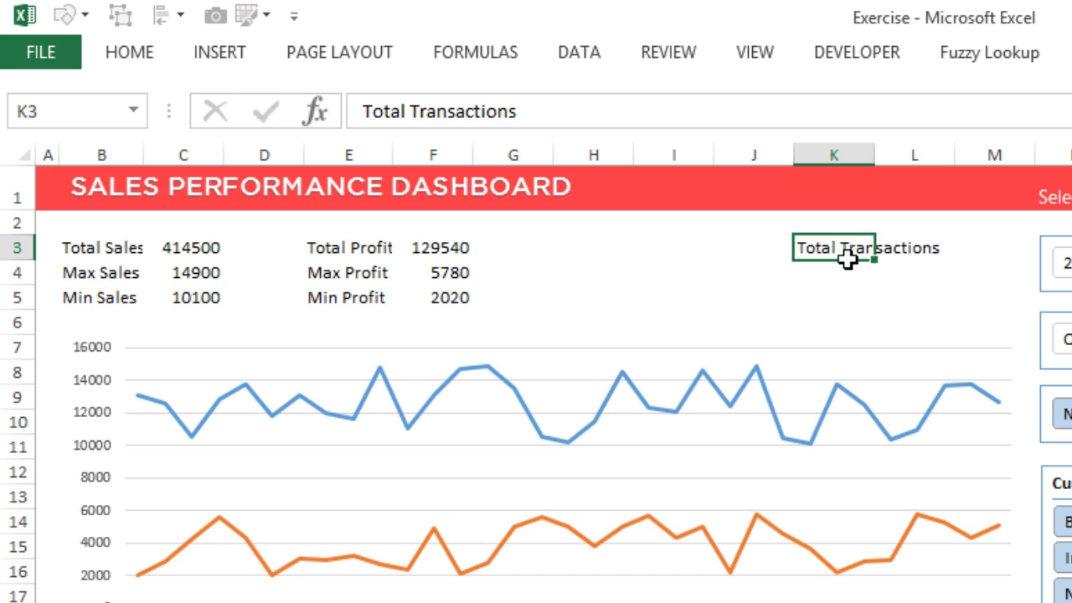
key(Return)
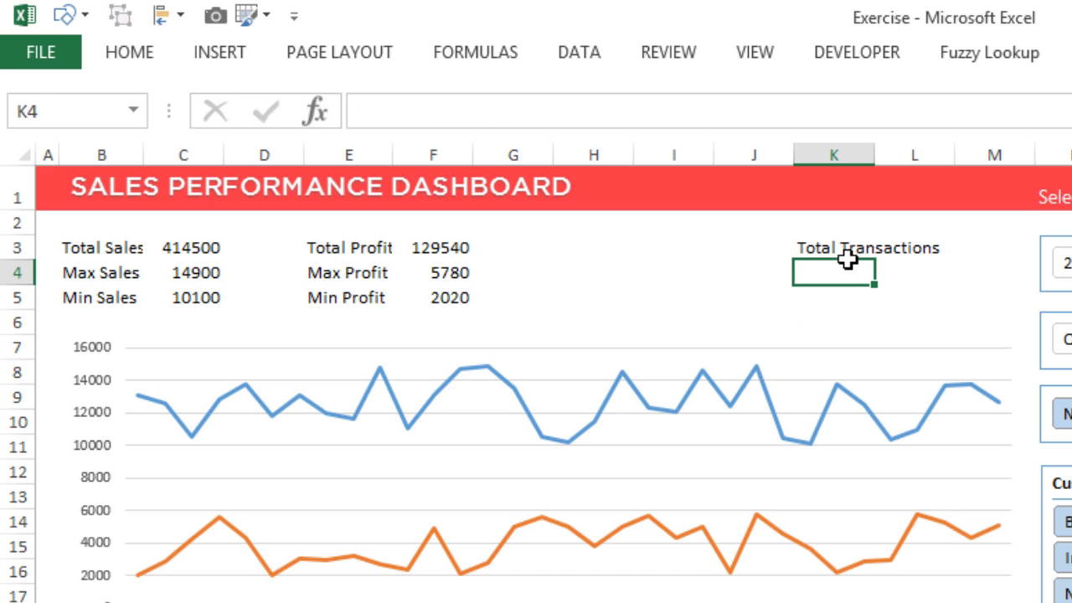
key(Up)
key(Right)
key(Right)
text(=sub)
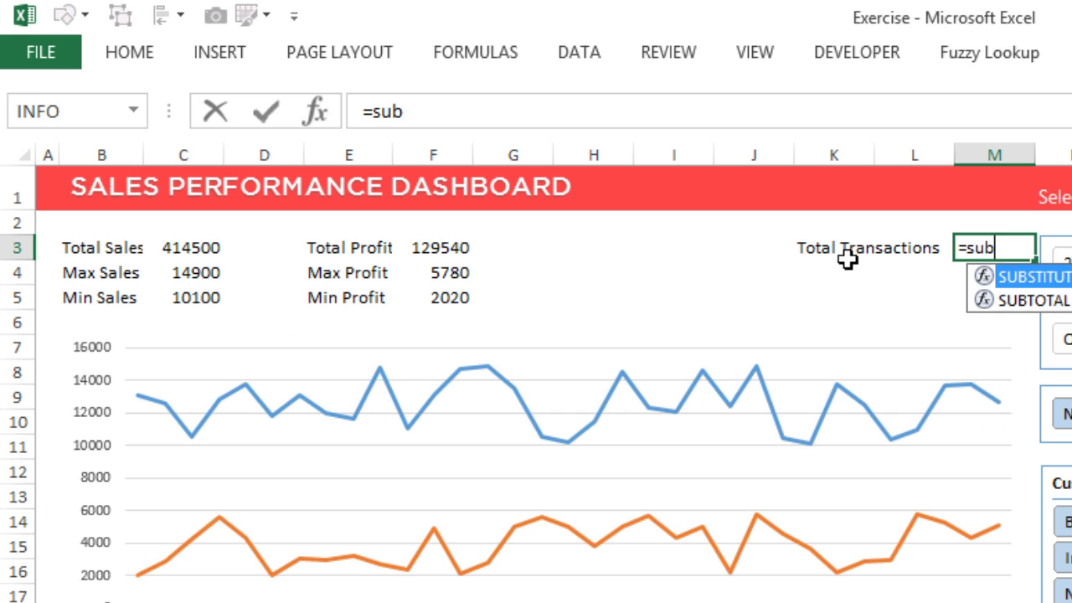
key(Down)
key(Tab)
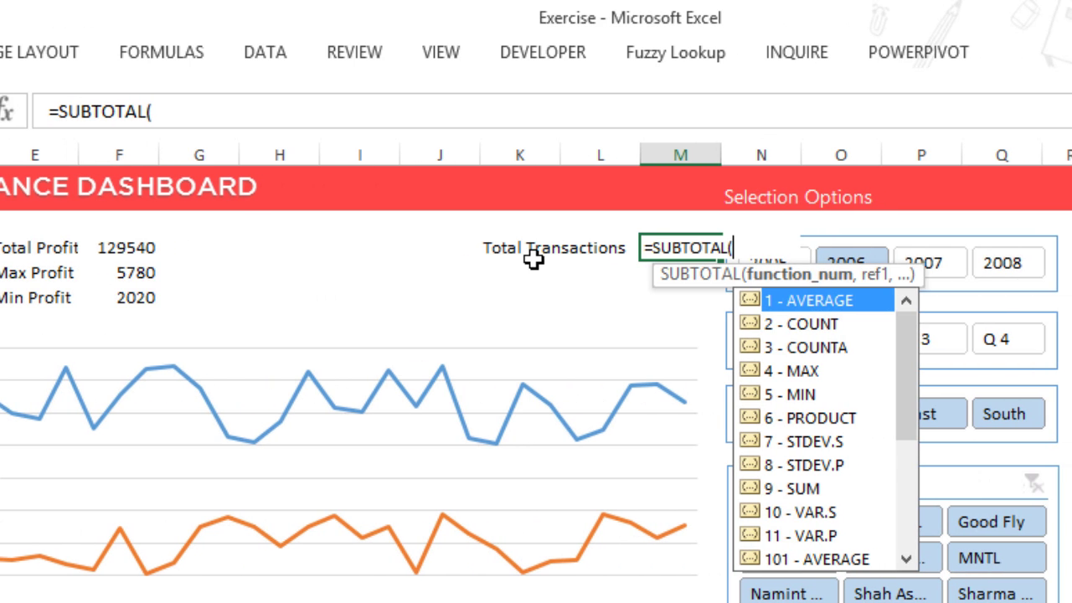
key(Escape)
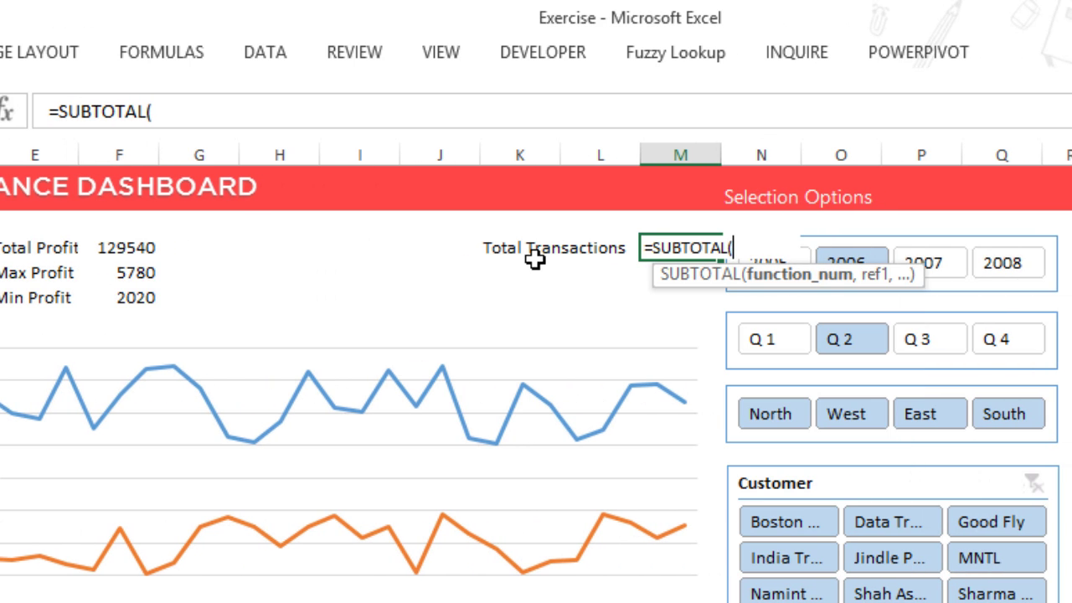
key(Escape)
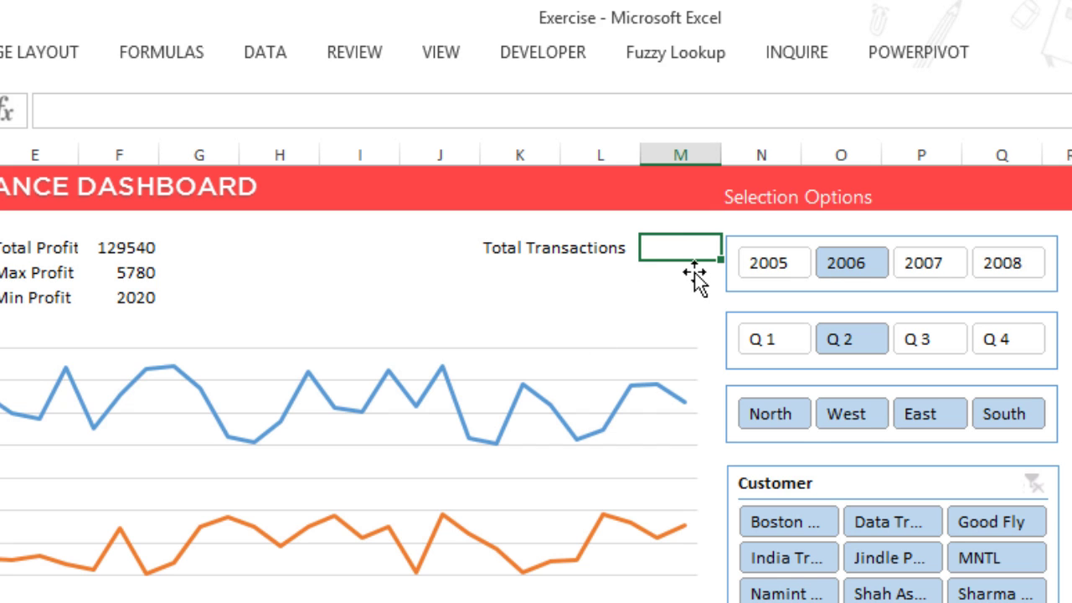
key(ctrl+Page_Down)
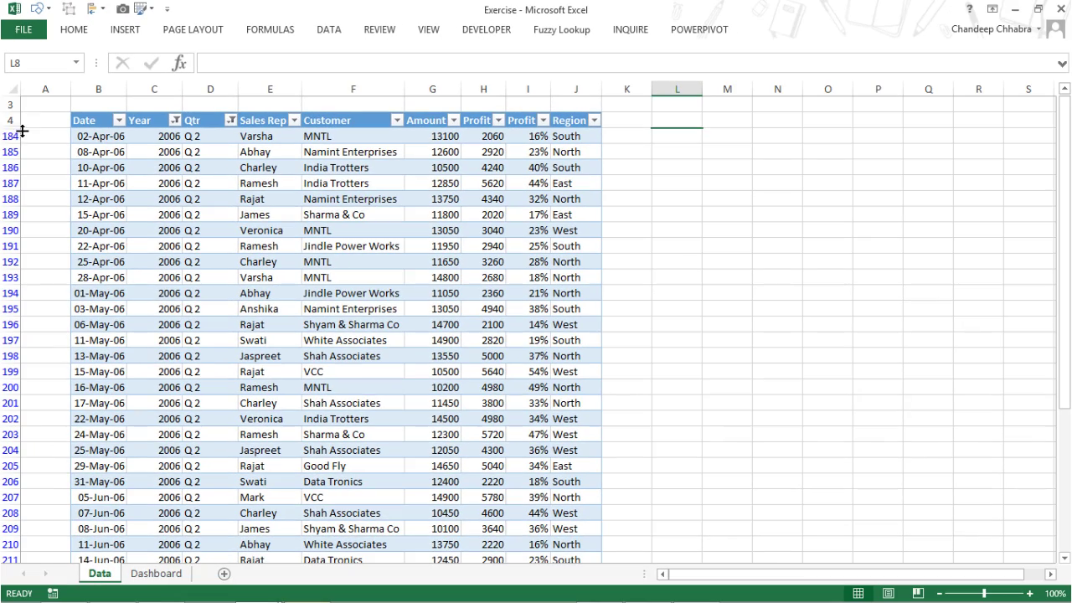
click(156, 574)
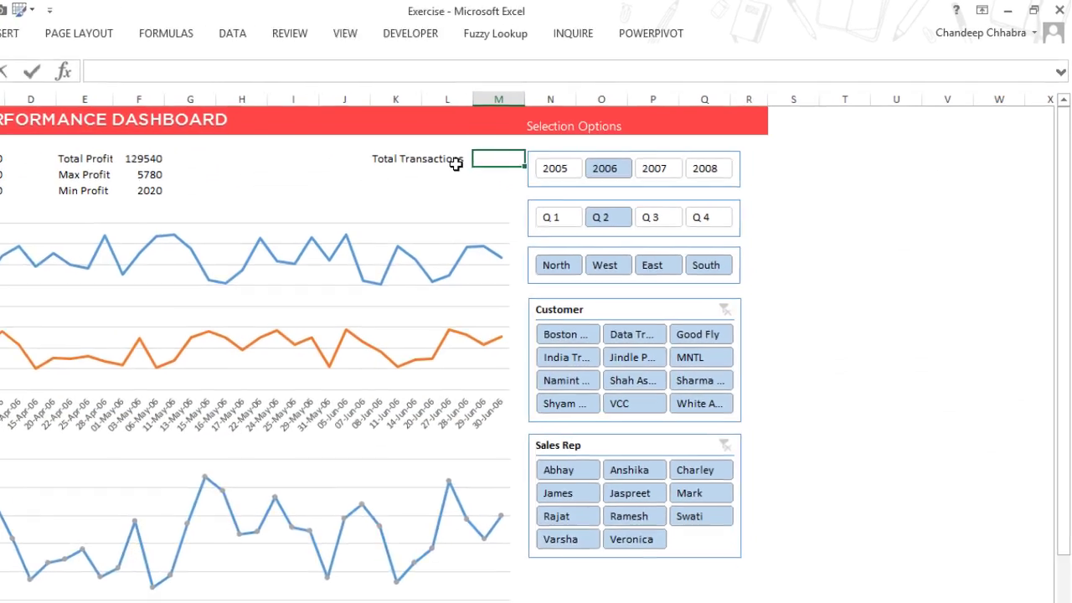
Step: Enter the transaction count formula =SUBTOTAL(2,Data[Date]) in cell M3
text(=sub)
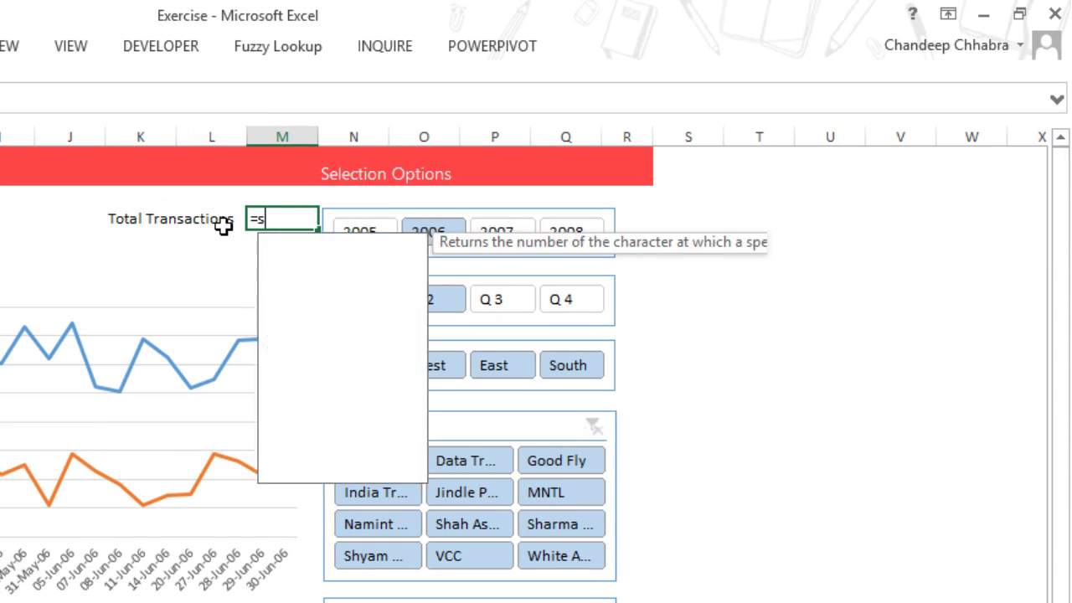
key(Tab)
key(BackSpace)
key(BackSpace)
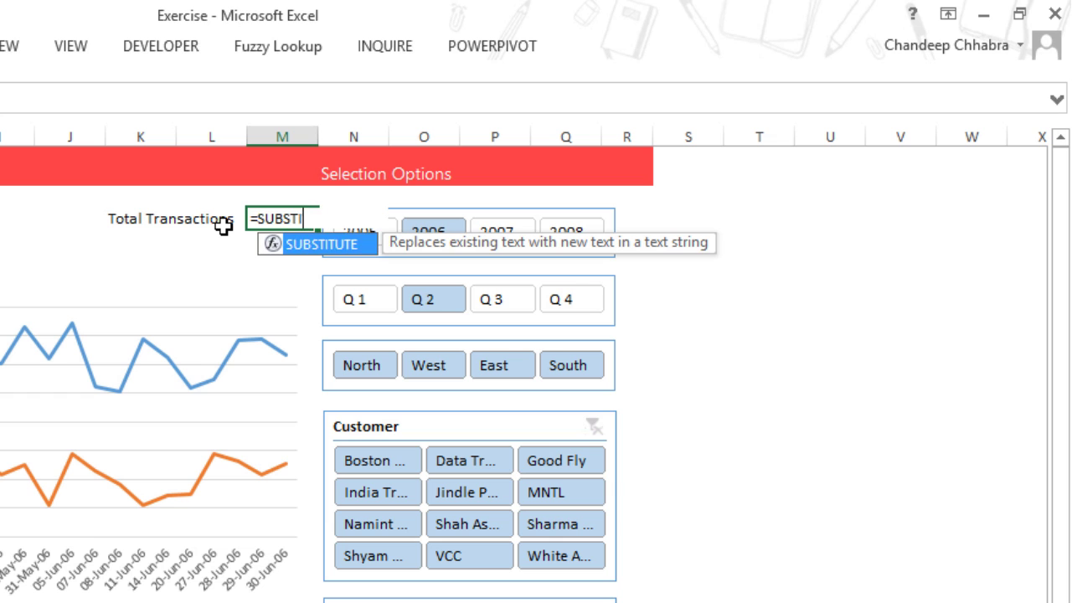
key(BackSpace)
key(Down)
key(Tab)
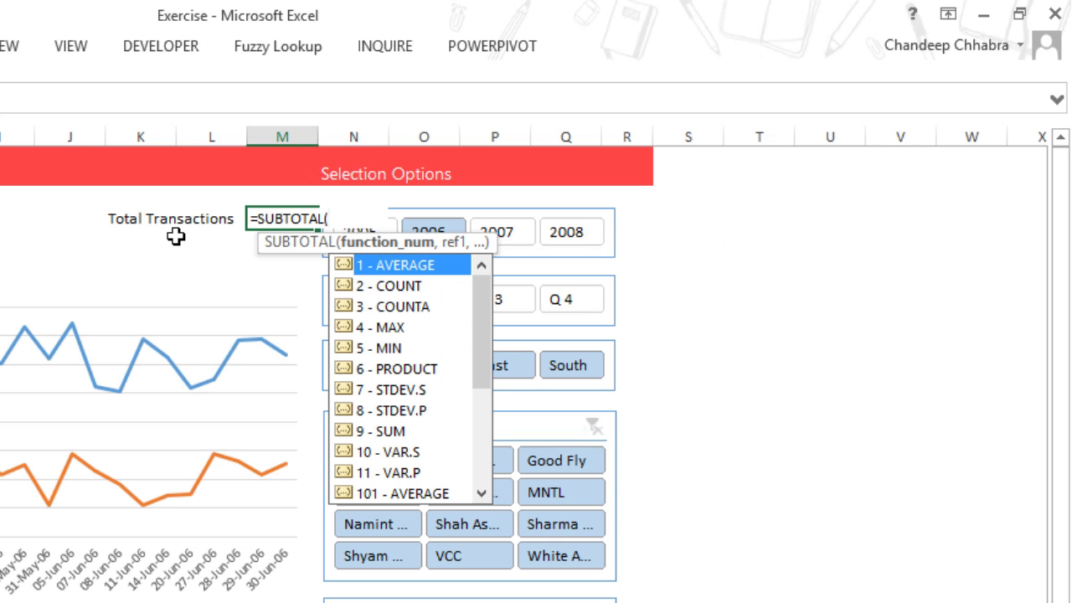
key(Down)
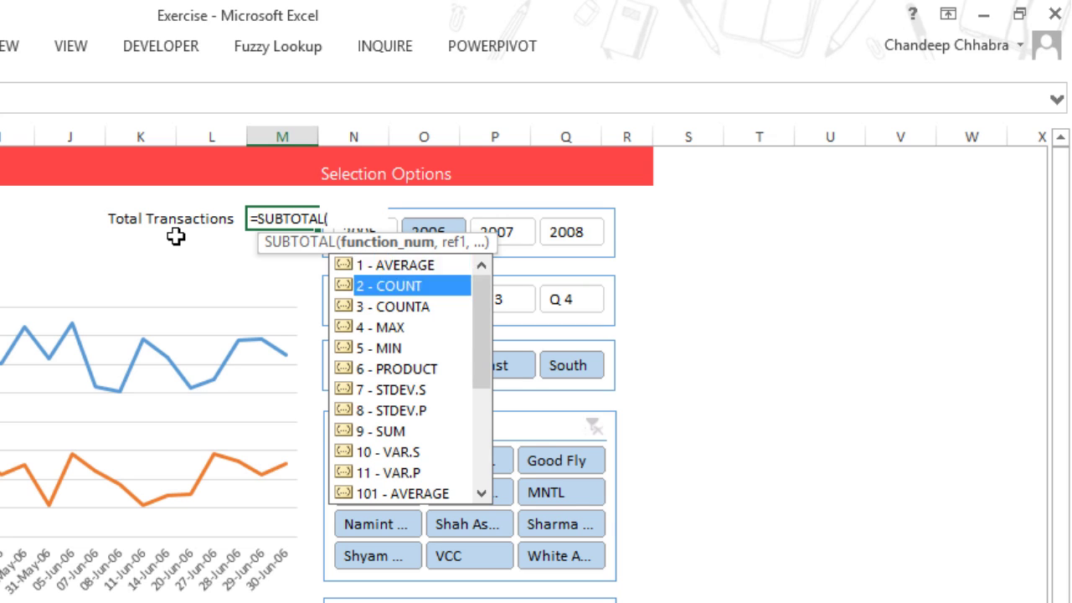
key(Tab)
text(,)
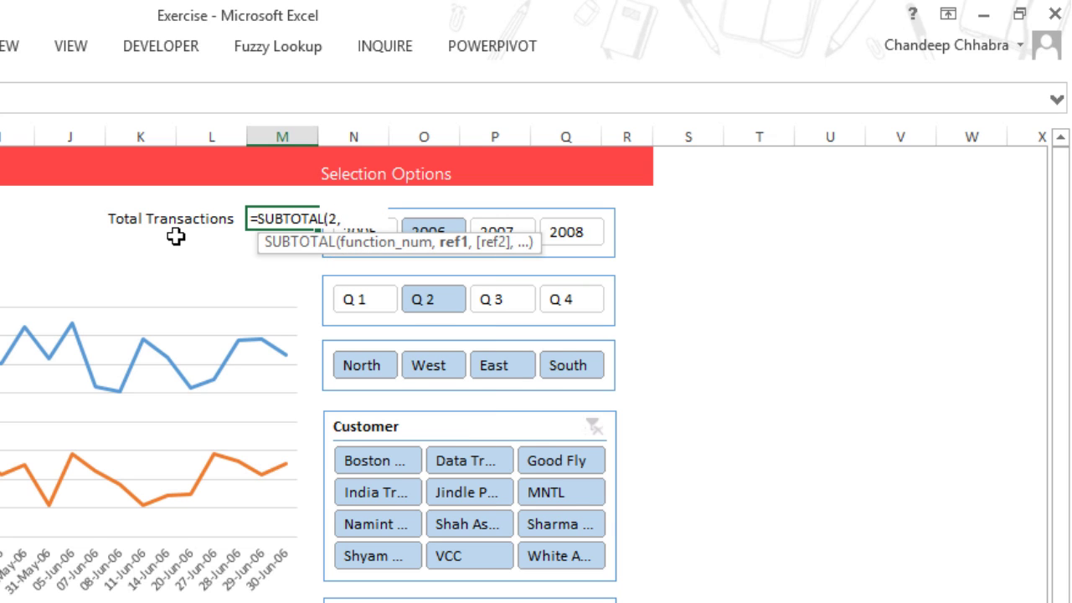
text(sa)
key(BackSpace)
key(BackSpace)
text(da)
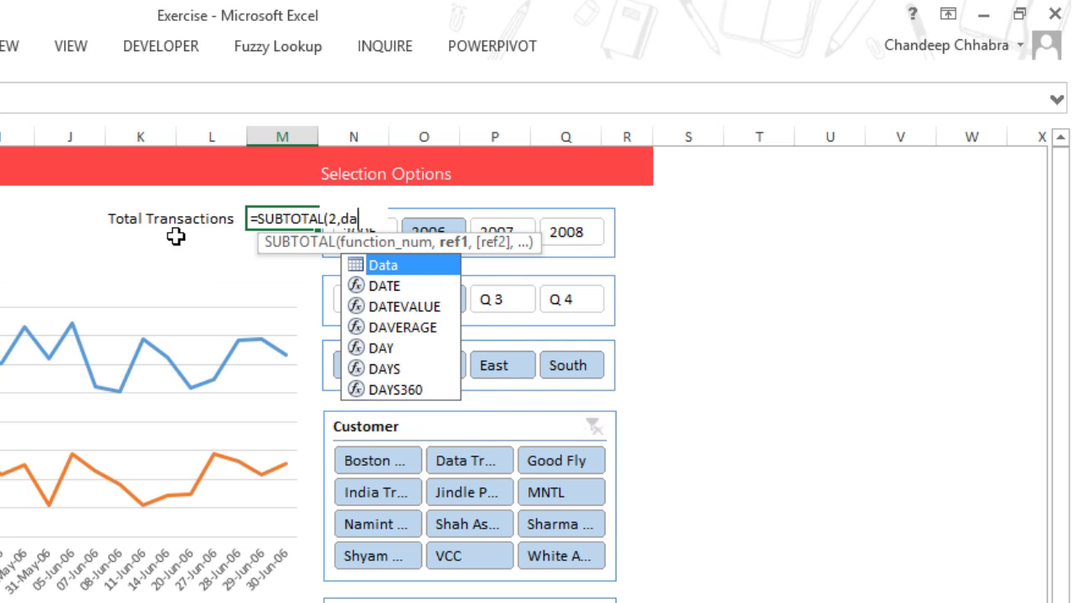
key(Tab)
text([)
key(Down)
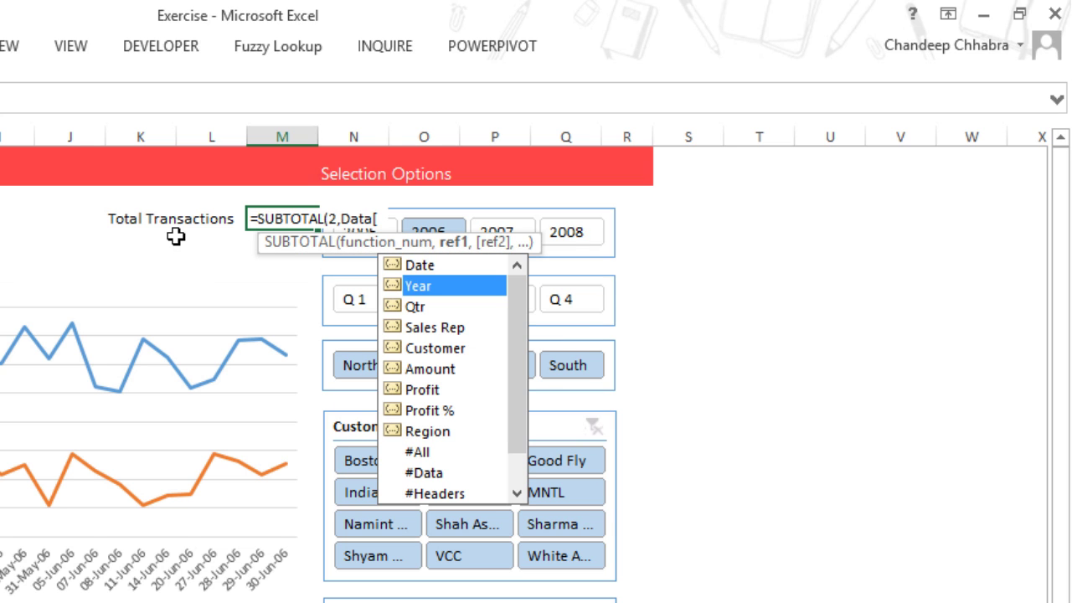
key(Up)
key(Tab)
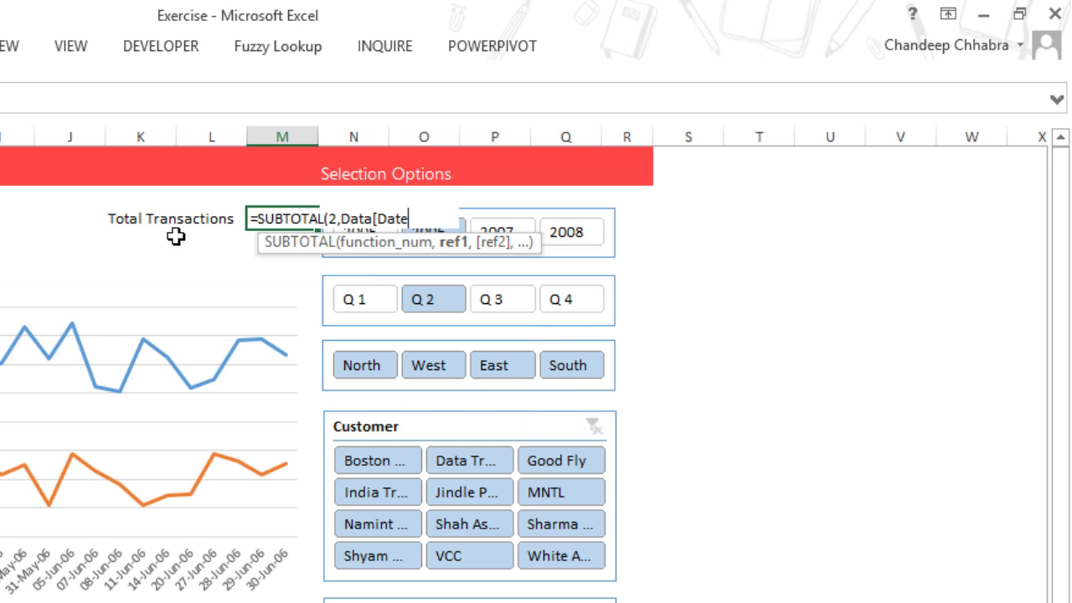
text())
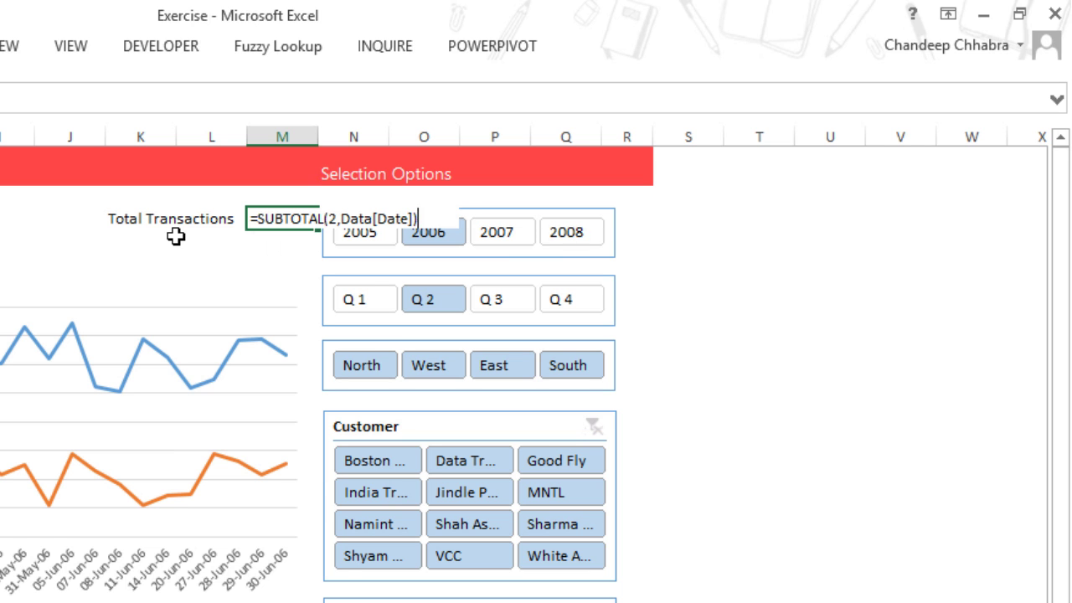
key(ctrl+Return)
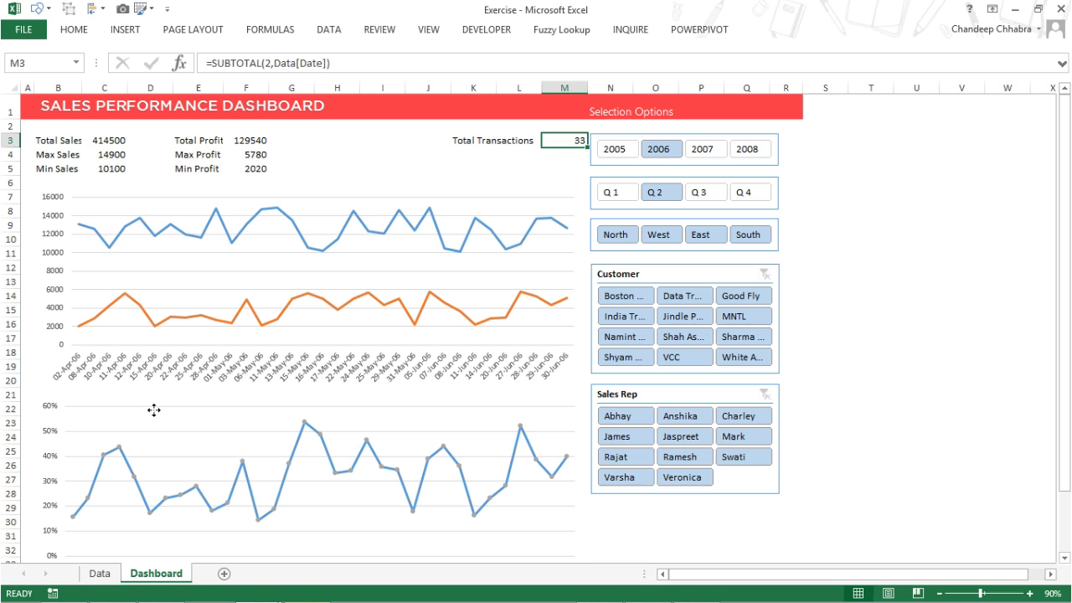
Step: Move the profit percentage chart down to leave empty rows between it and the sales and profit chart
click(155, 410)
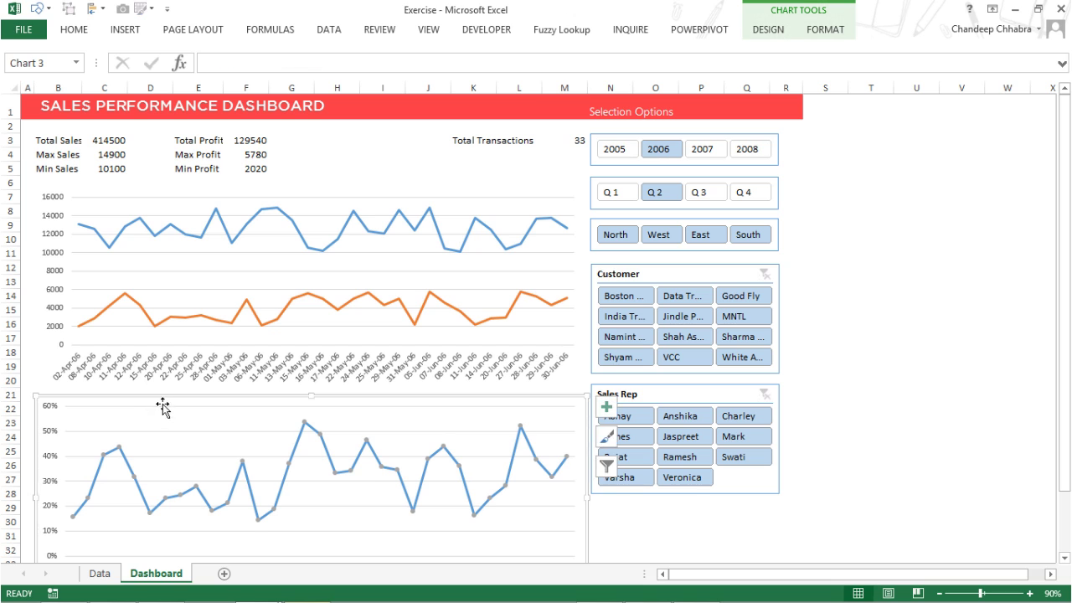
click(76, 399)
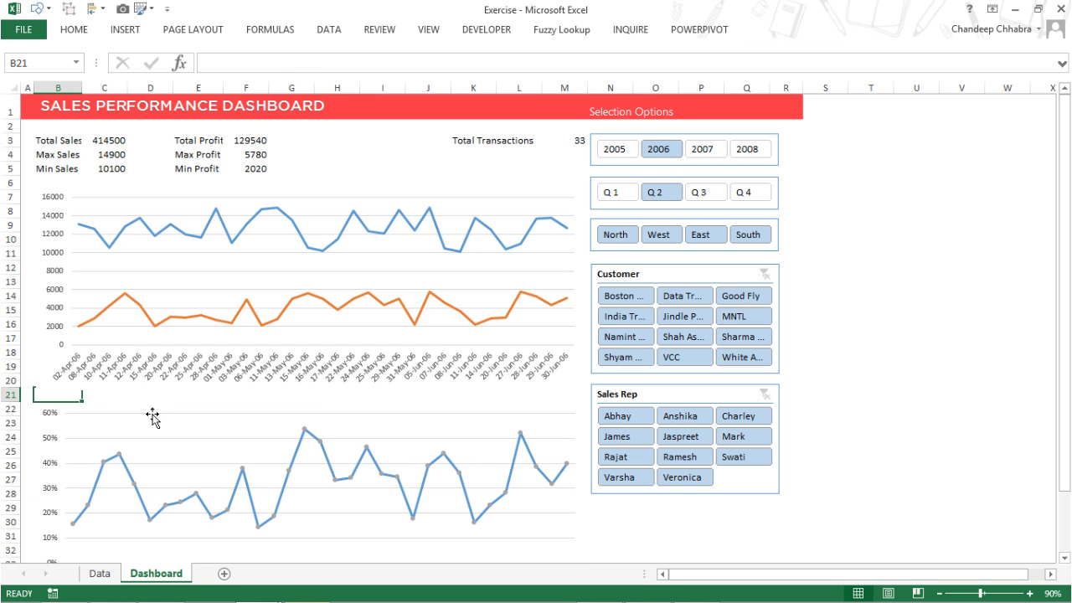
click(153, 414)
drag(167, 416, 168, 427)
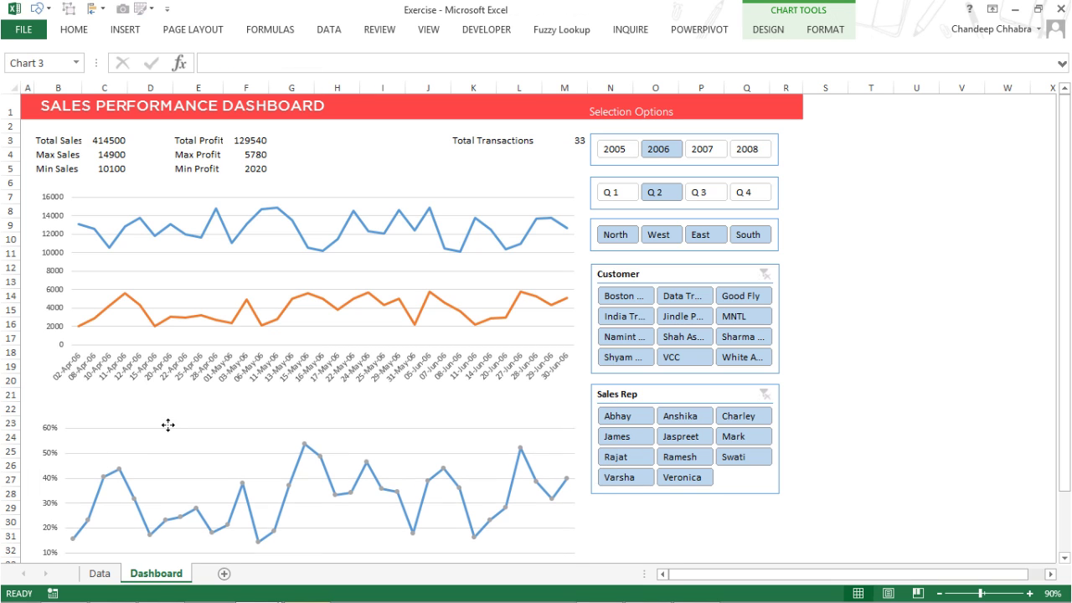
click(168, 409)
Step: Copy the Max Profit and Min Profit block E4:F5 and paste it starting at cell B22
drag(47, 162, 113, 173)
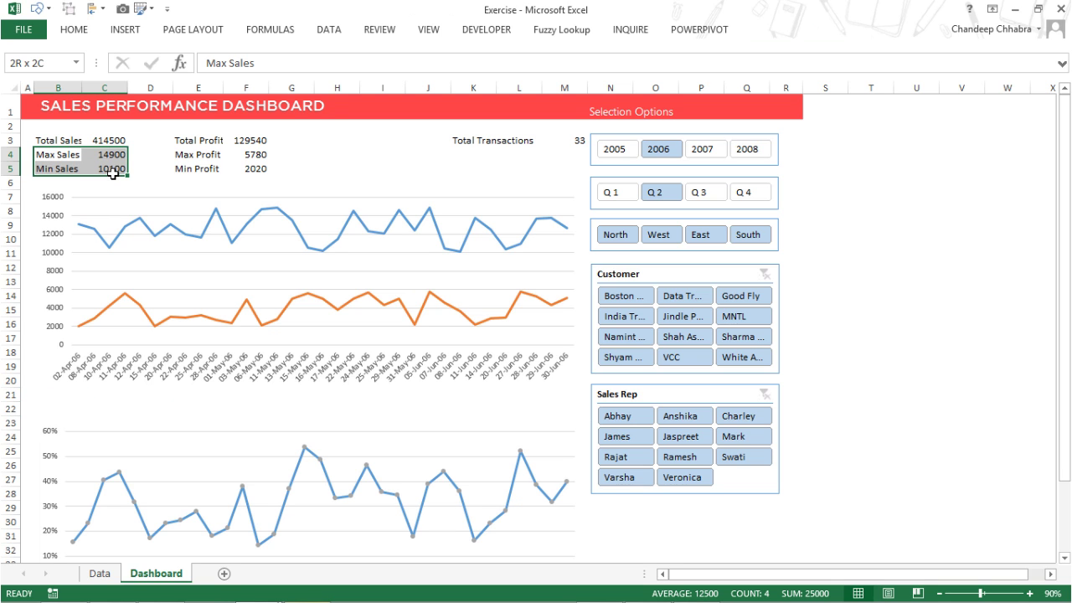
key(ctrl+c)
drag(180, 155, 260, 170)
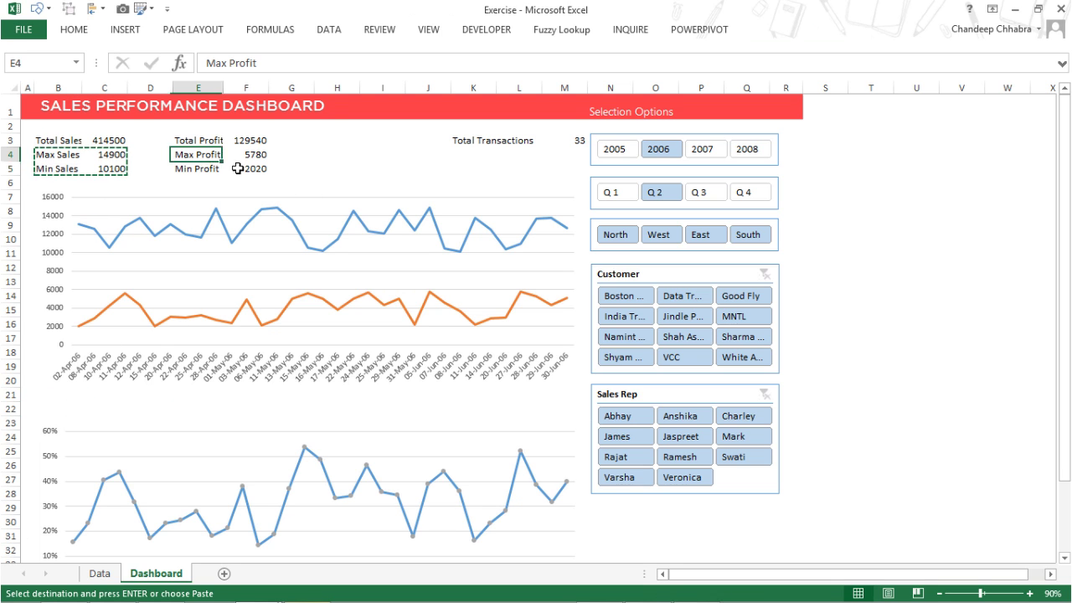
key(ctrl+c)
click(64, 408)
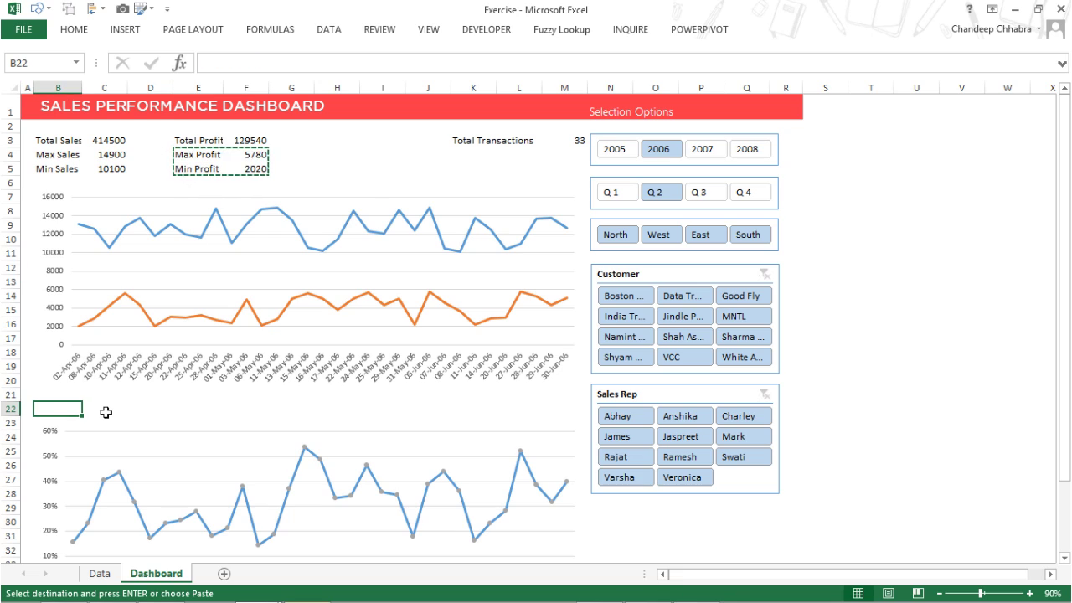
key(ctrl+v)
Step: Change the Max Profit formula in cell C22 to =SUBTOTAL(4,Data[Profit %])
click(186, 409)
click(118, 410)
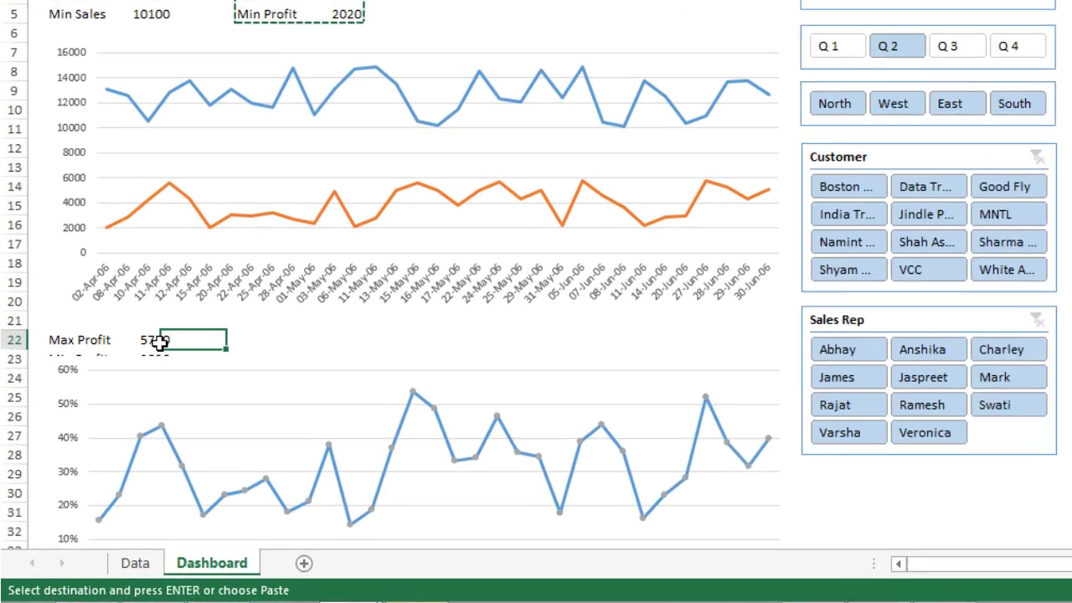
text(=SUBTOTAL(4,Data[Profit]))
key(Left)
key(Left)
text(%)
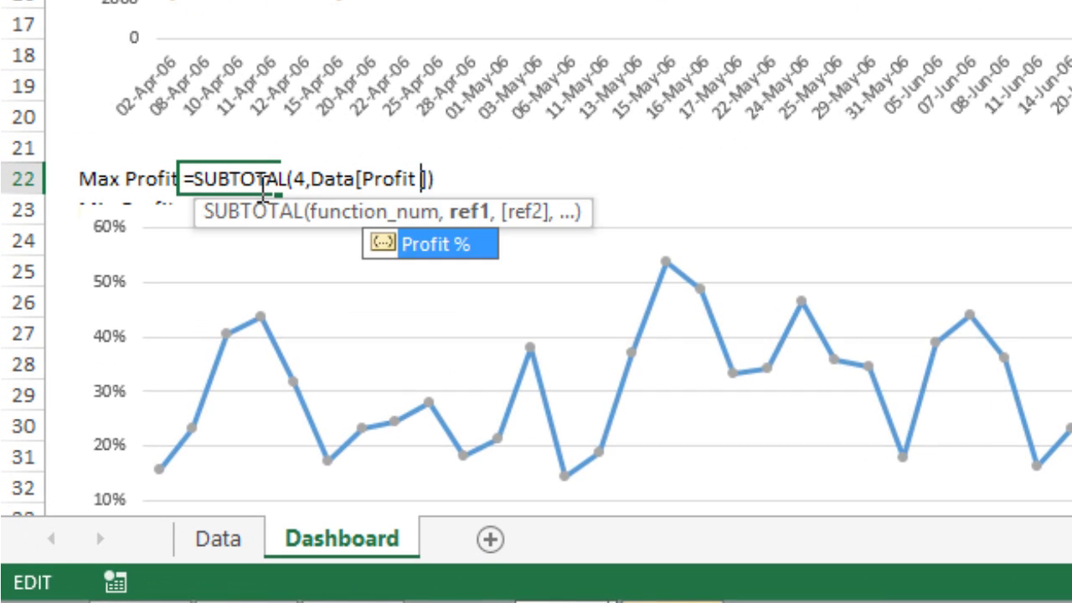
key(Return)
Step: Change the Min Profit formula in cell C23 to =SUBTOTAL(5,Data[Profit %])
key(F2)
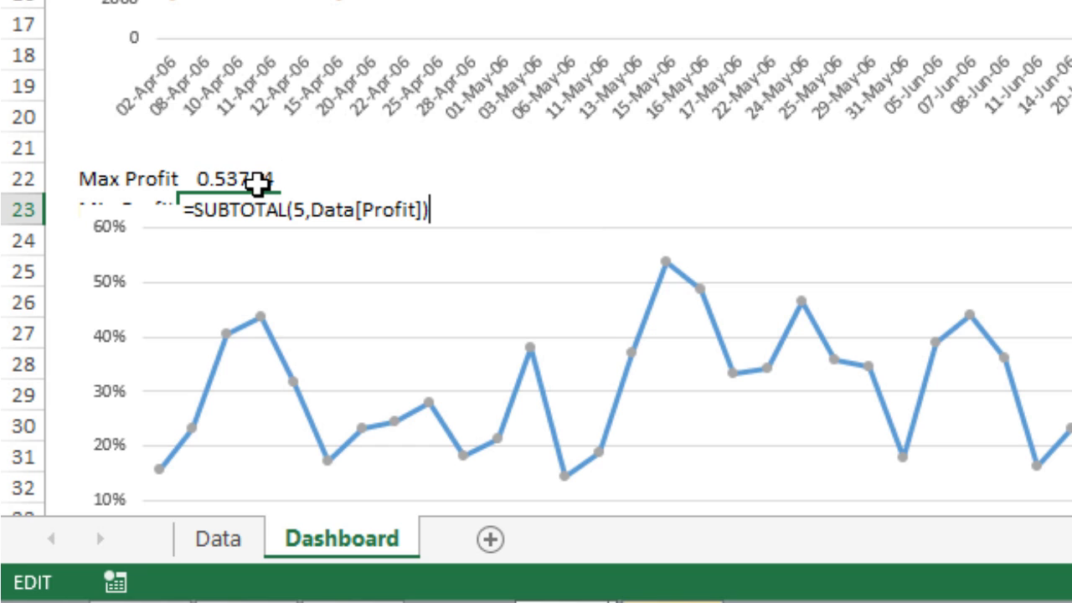
key(Left)
key(Left)
text(%)
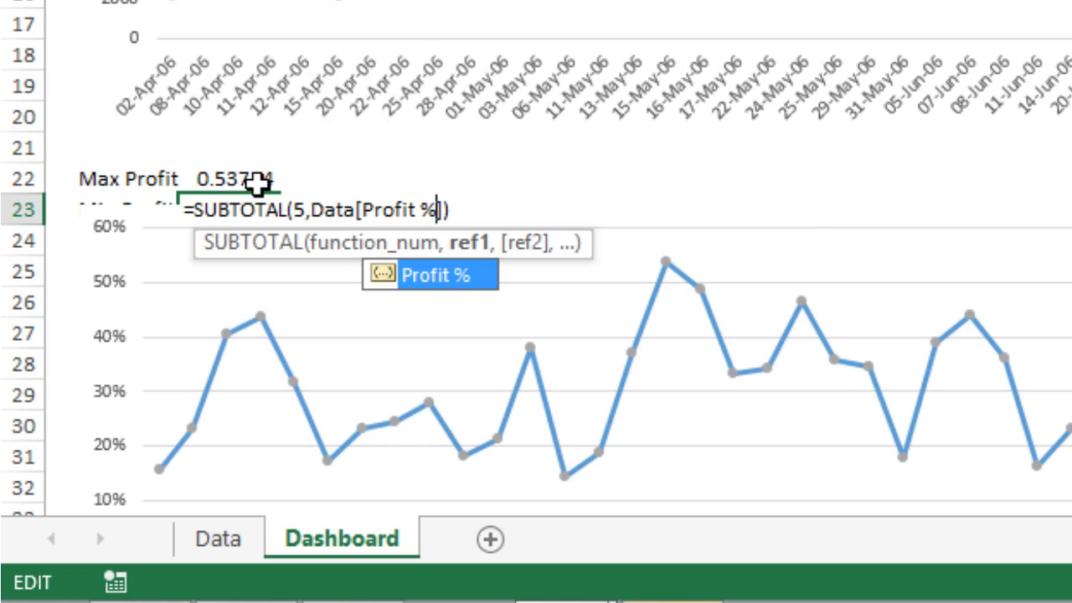
key(Return)
key(Up)
key(Right)
key(Right)
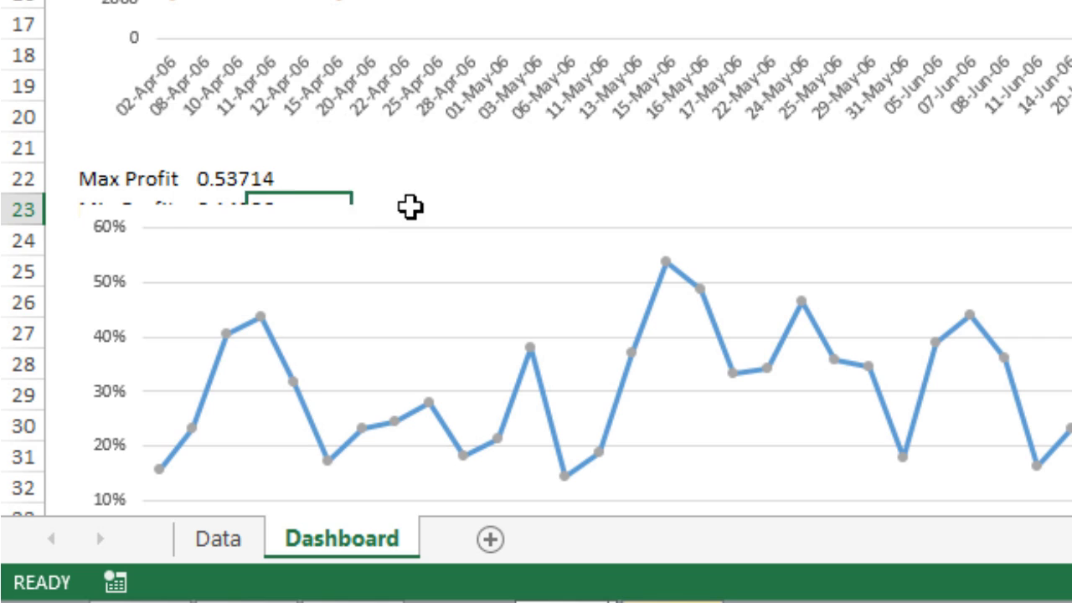
Step: Nudge the sales and profit chart up and move the Max Profit and Min Profit percentage block to B21:C22
click(536, 100)
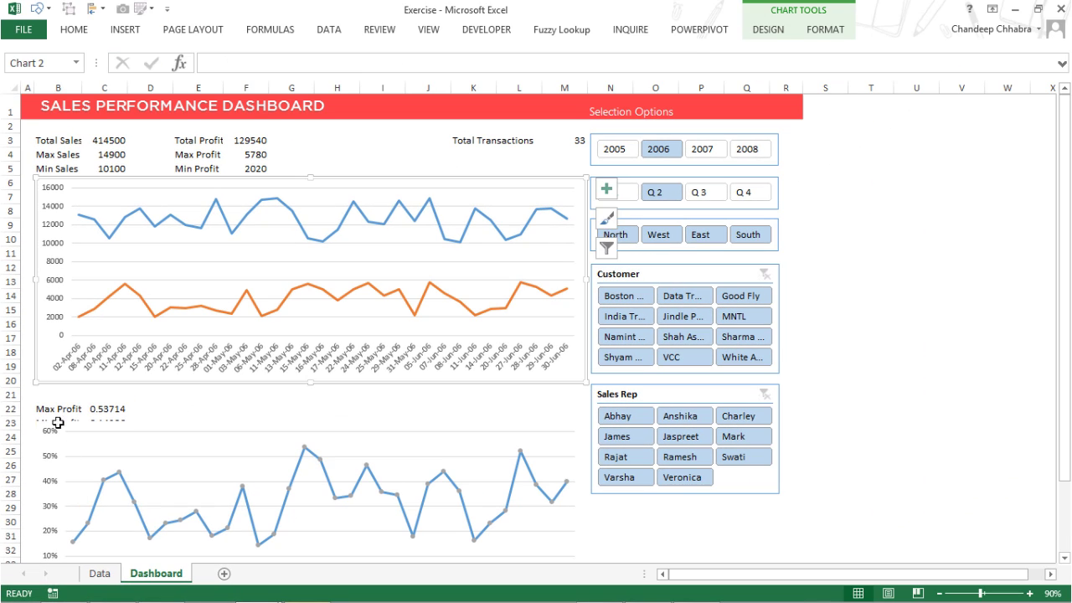
click(118, 179)
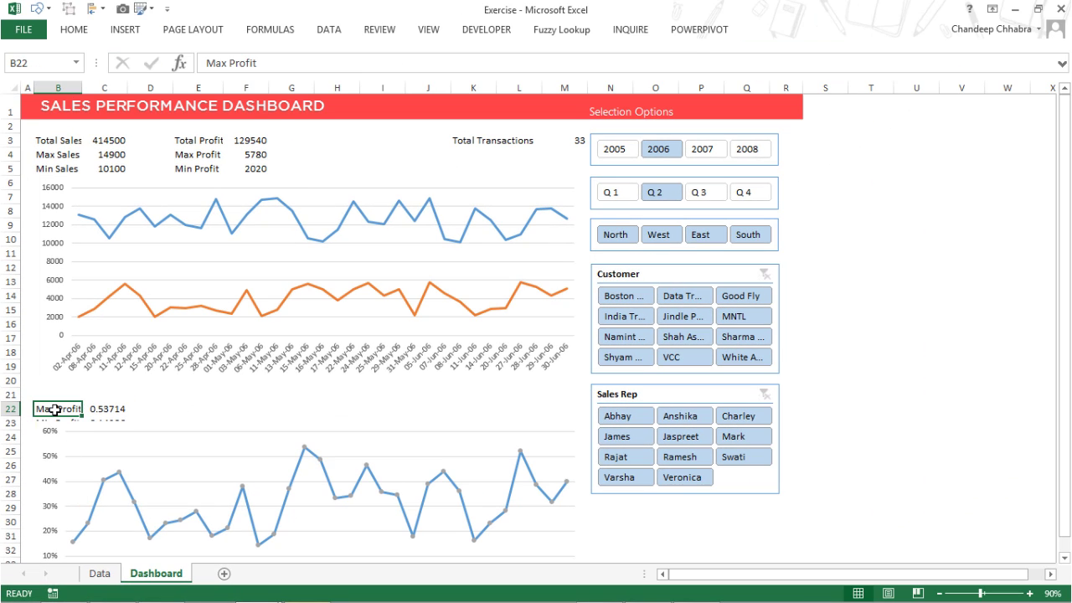
mouse_move(55, 410)
mouse_down()
mouse_move(105, 421)
mouse_move(55, 410)
mouse_up()
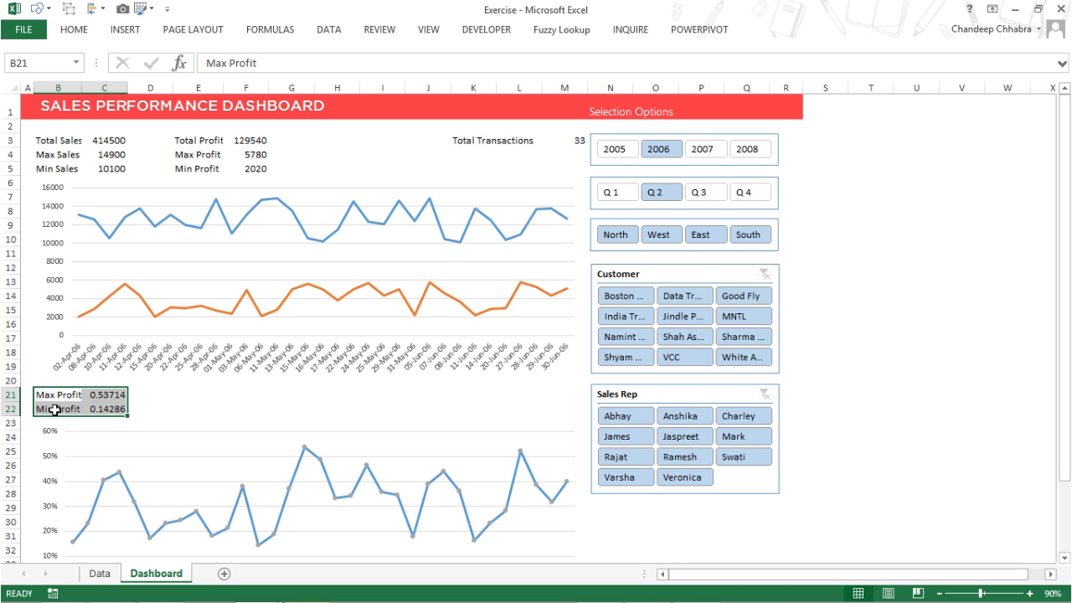
Step: Draw a straight horizontal divider line below the sales and profit chart, spanning columns B to M above row 21
click(246, 409)
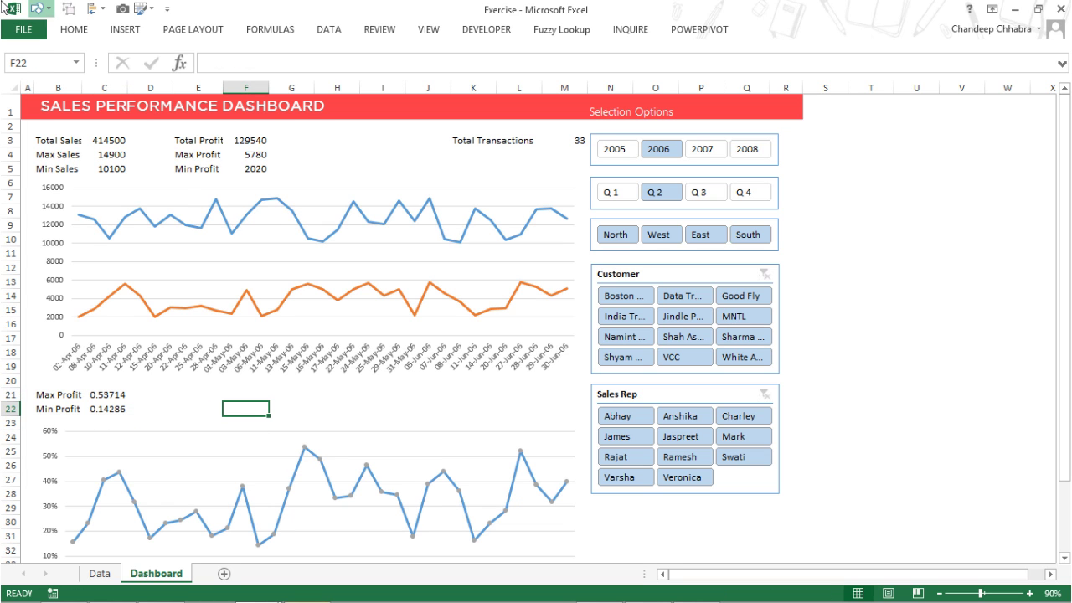
click(38, 8)
click(64, 45)
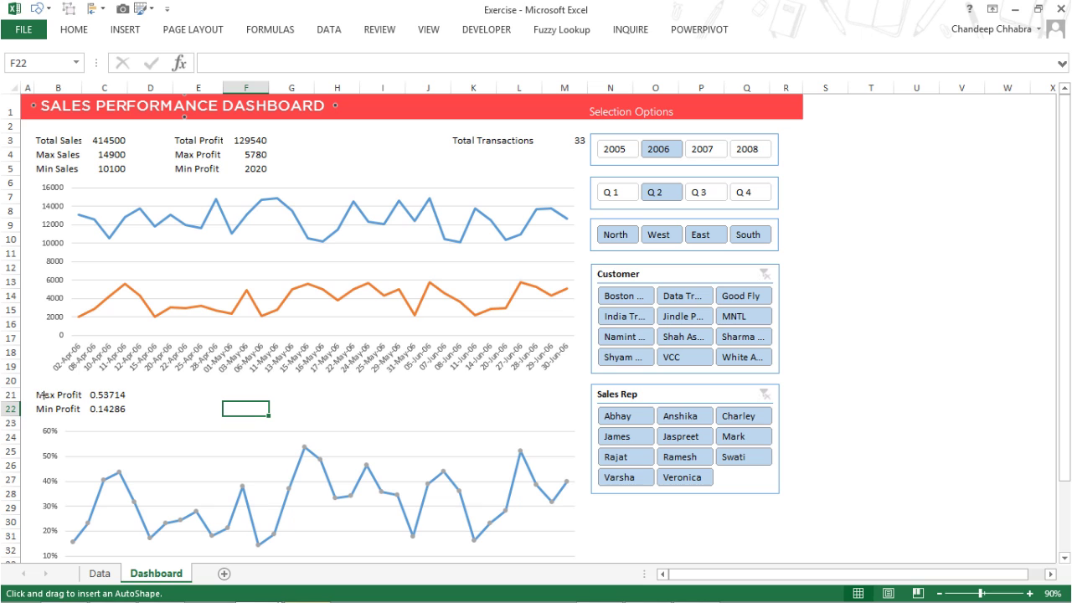
drag(32, 384, 570, 414)
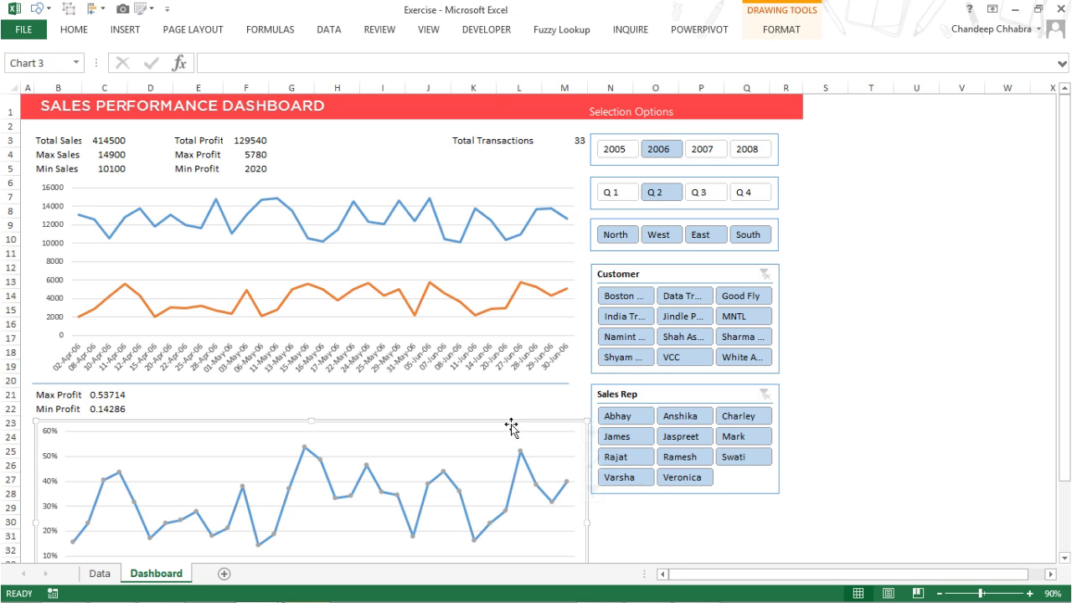
Step: Enter the label Profitability % in cell L22
click(513, 411)
text(Profitability %)
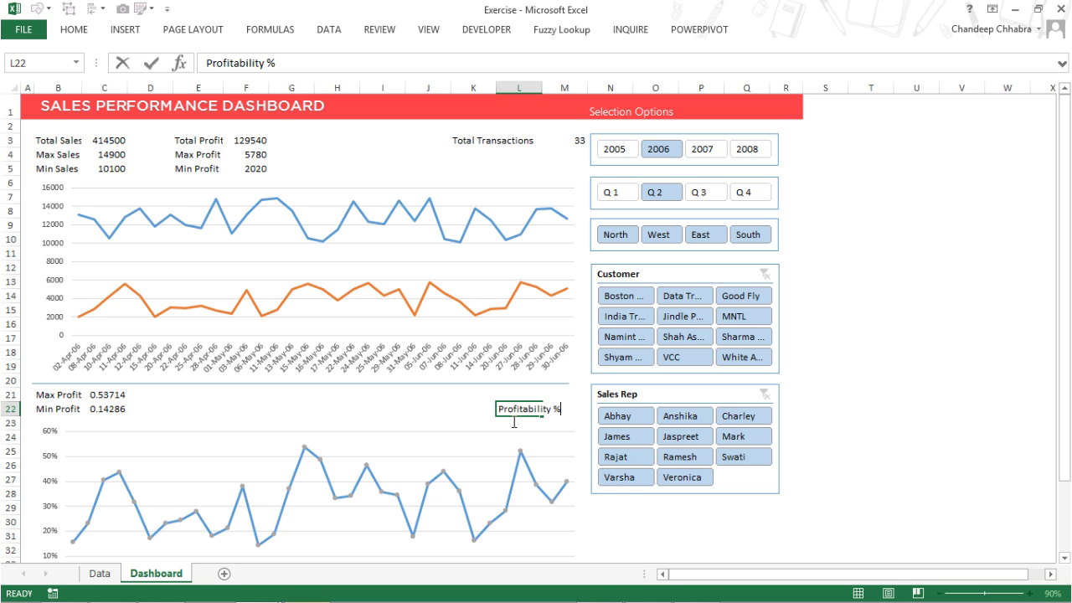
key(Return)
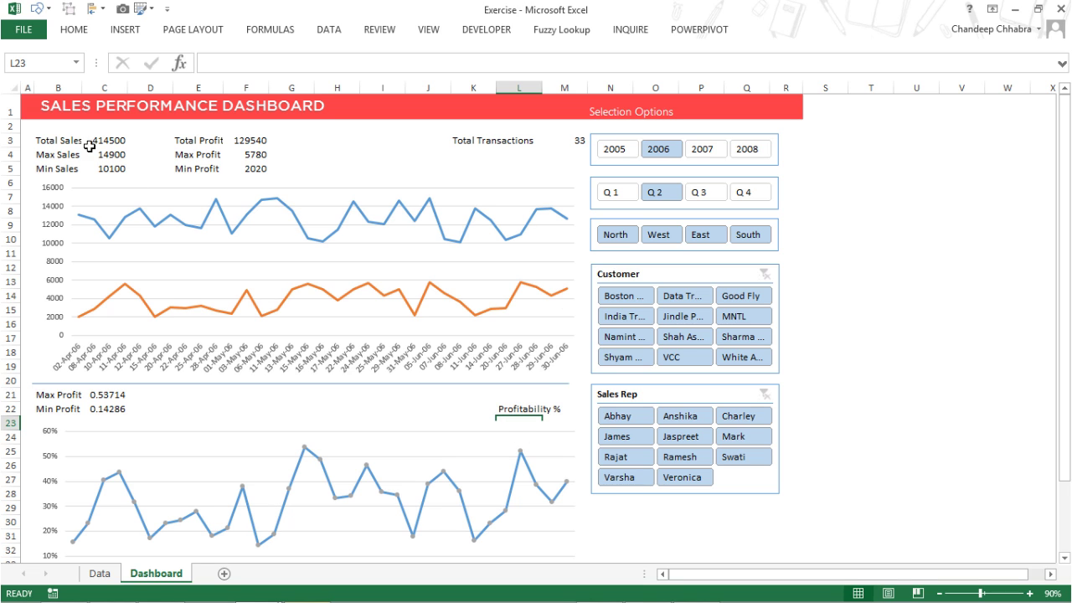
Step: Change the font of the summary figures in B3:M5 to Segoe UI and reduce the text size
drag(50, 149, 562, 175)
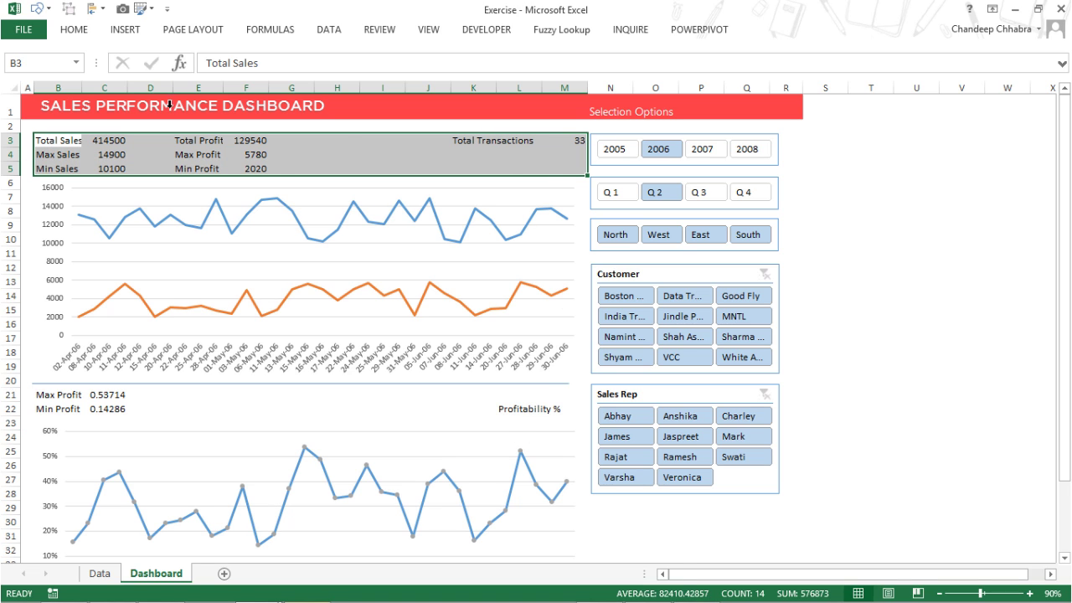
click(73, 30)
click(164, 57)
text(Segoe Print)
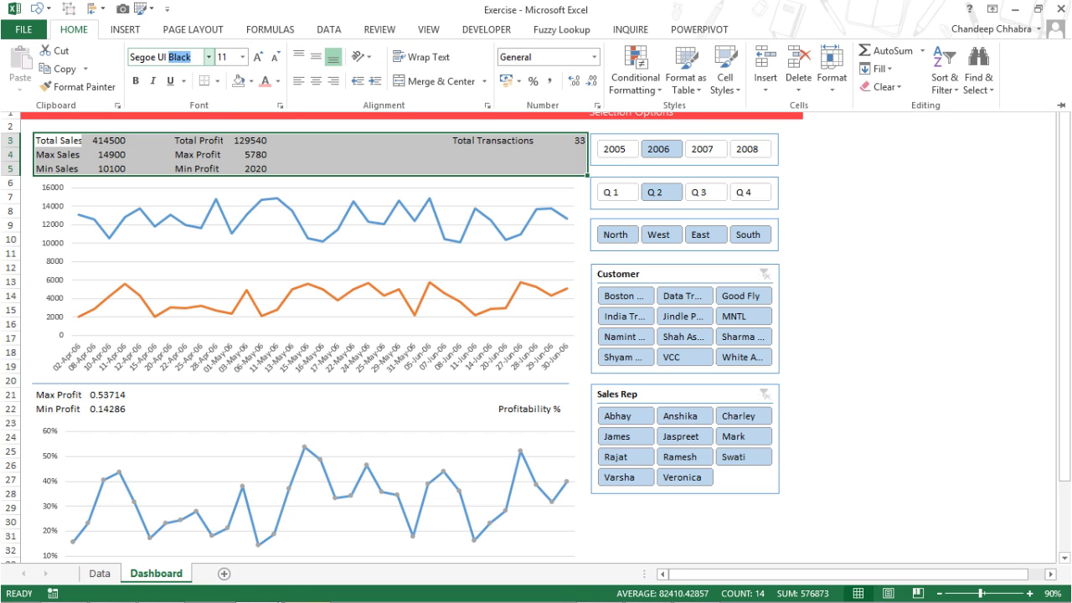
key(Return)
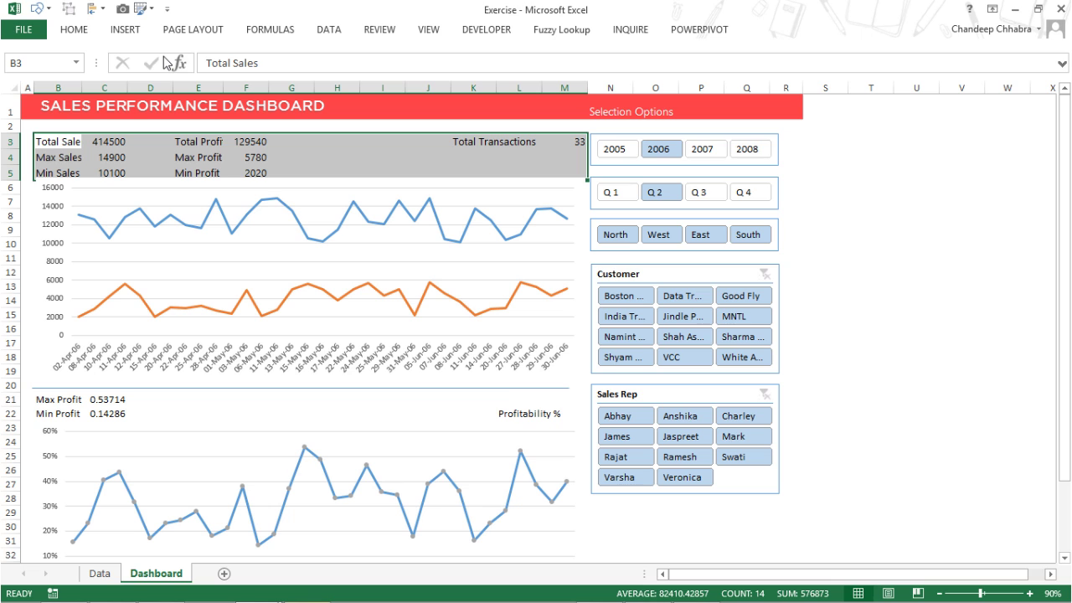
click(74, 29)
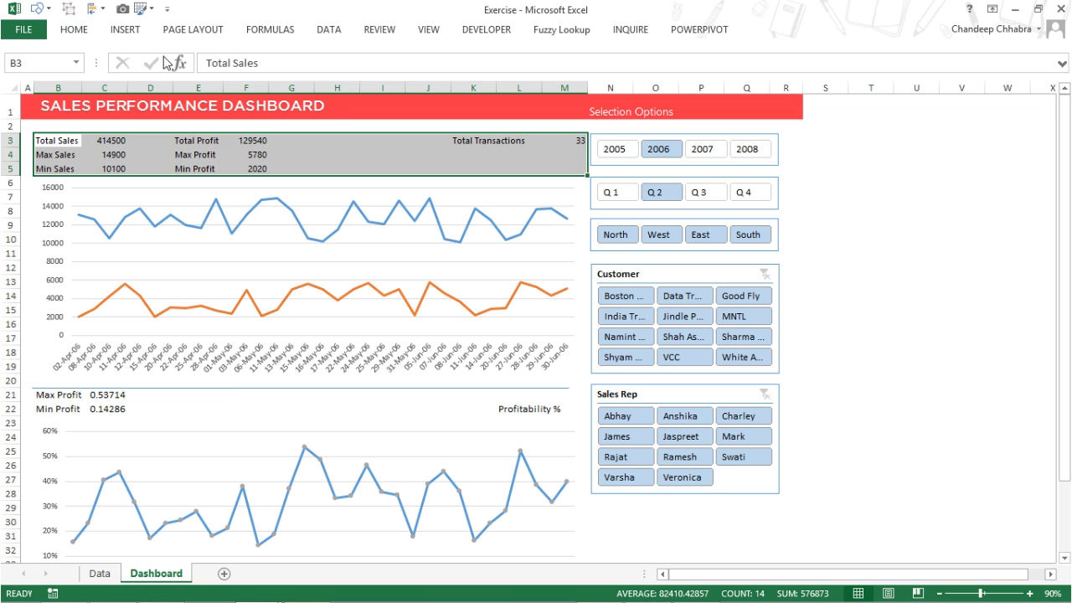
key(Return)
Step: Apply the summary figures' text formatting to the profitability rows B21:M23
drag(47, 397, 560, 426)
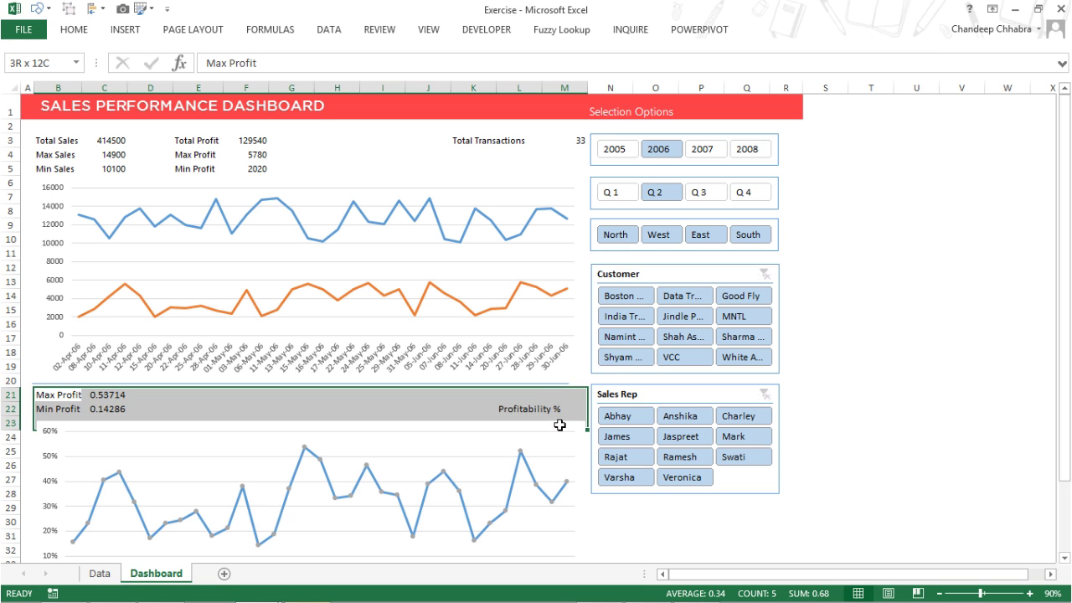
key(F4)
click(72, 31)
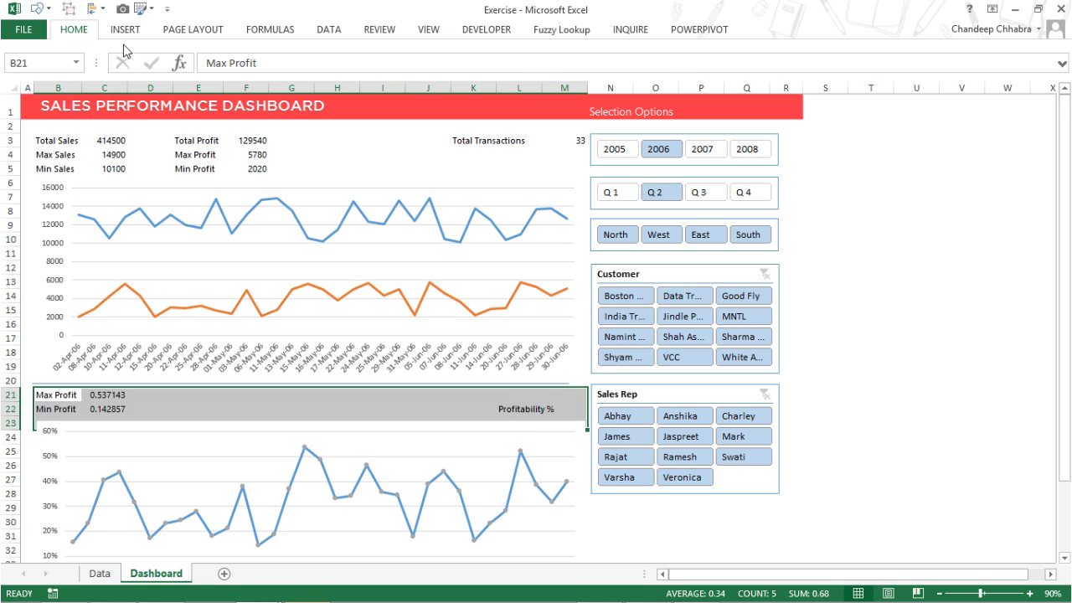
click(323, 371)
click(187, 412)
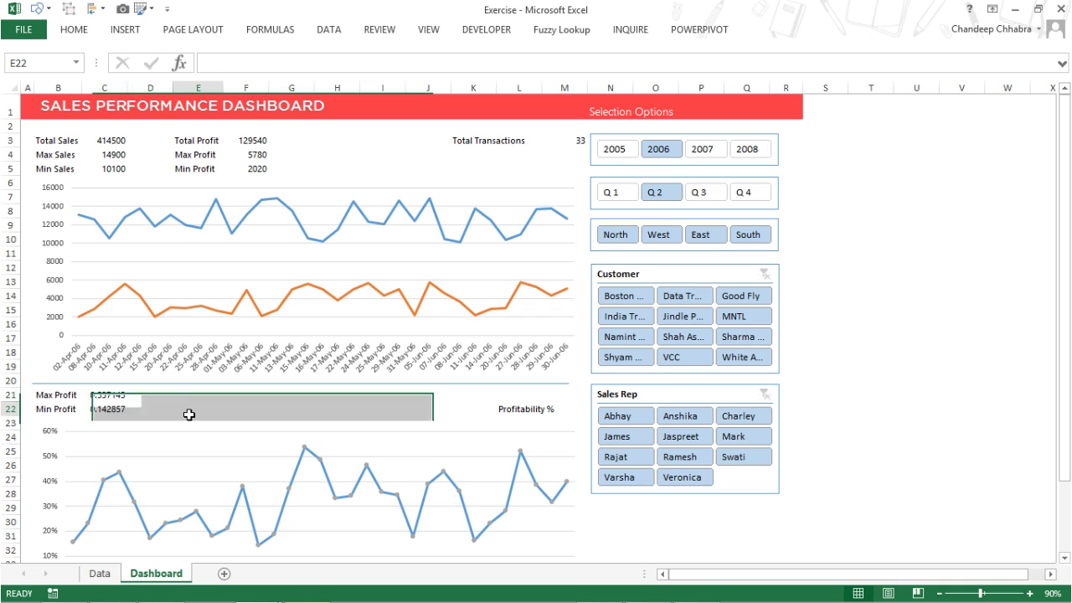
Step: Format the maximum and minimum profit values in C21:C22 as percentages without decimals
click(118, 401)
drag(117, 400, 117, 410)
key(ctrl+shift+5)
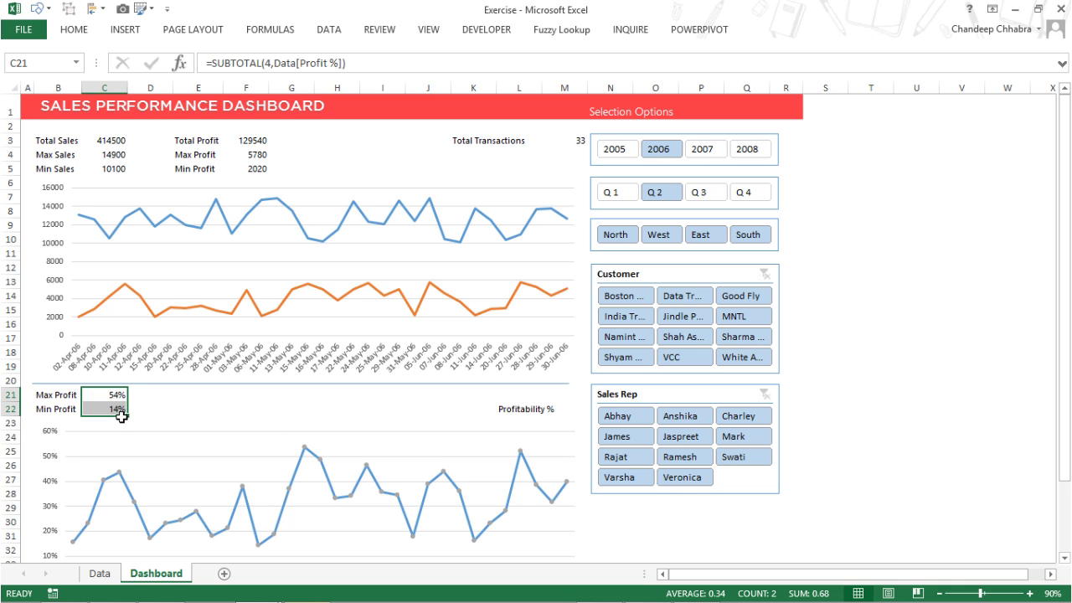
click(219, 409)
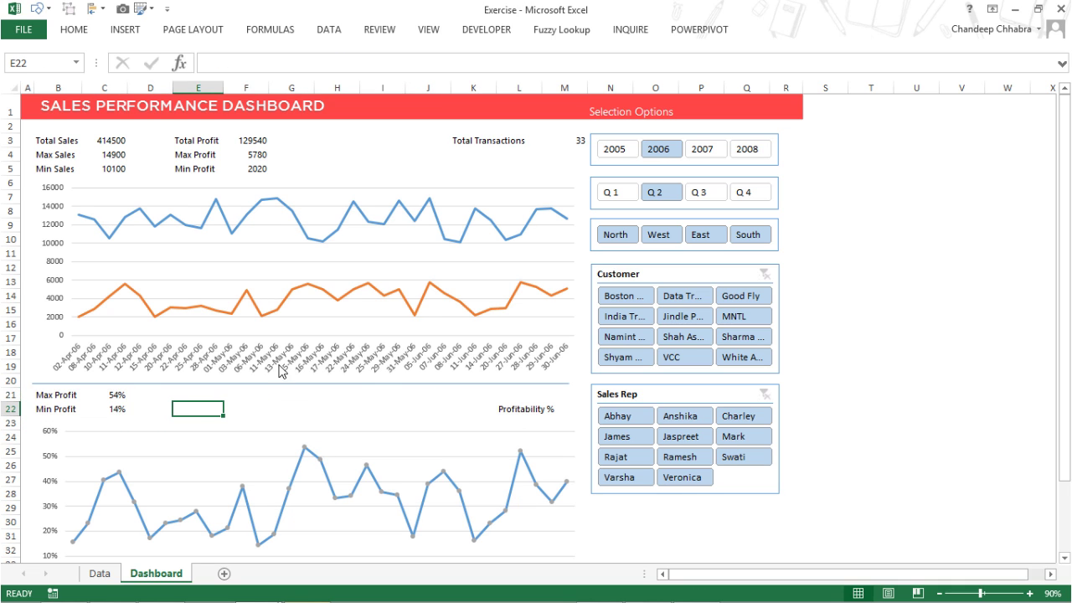
Step: Set the outline colour of the horizontal divider line between the two charts to a light grey
right_click(378, 388)
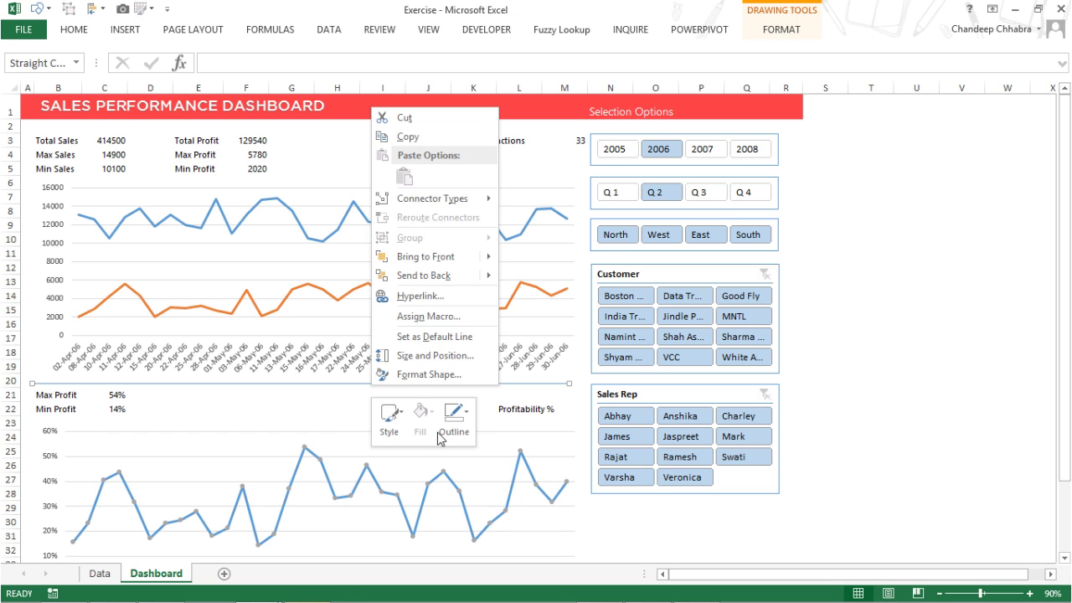
click(454, 415)
click(471, 228)
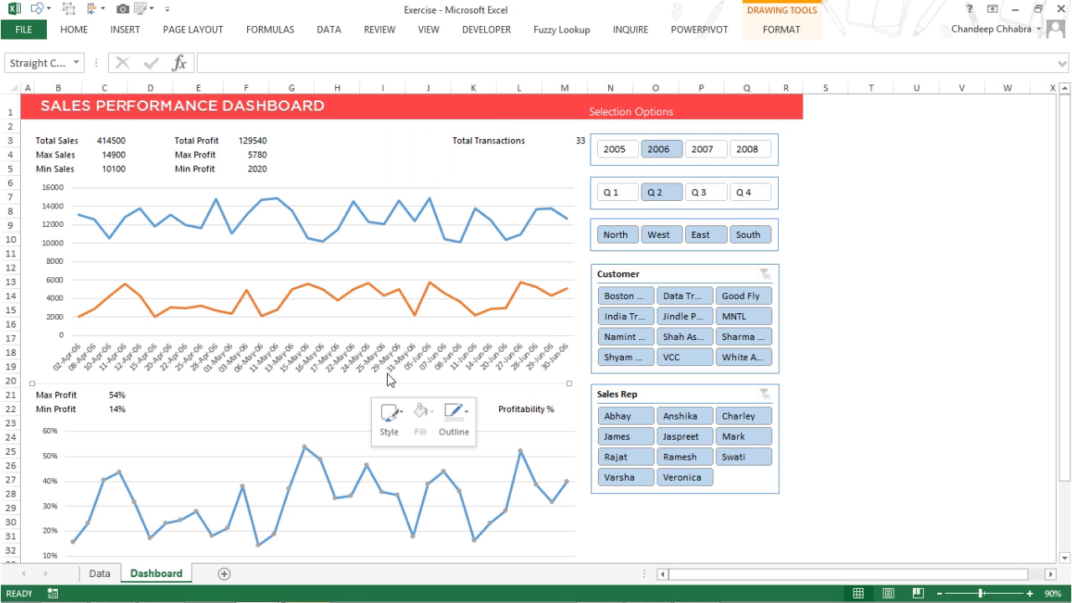
click(454, 414)
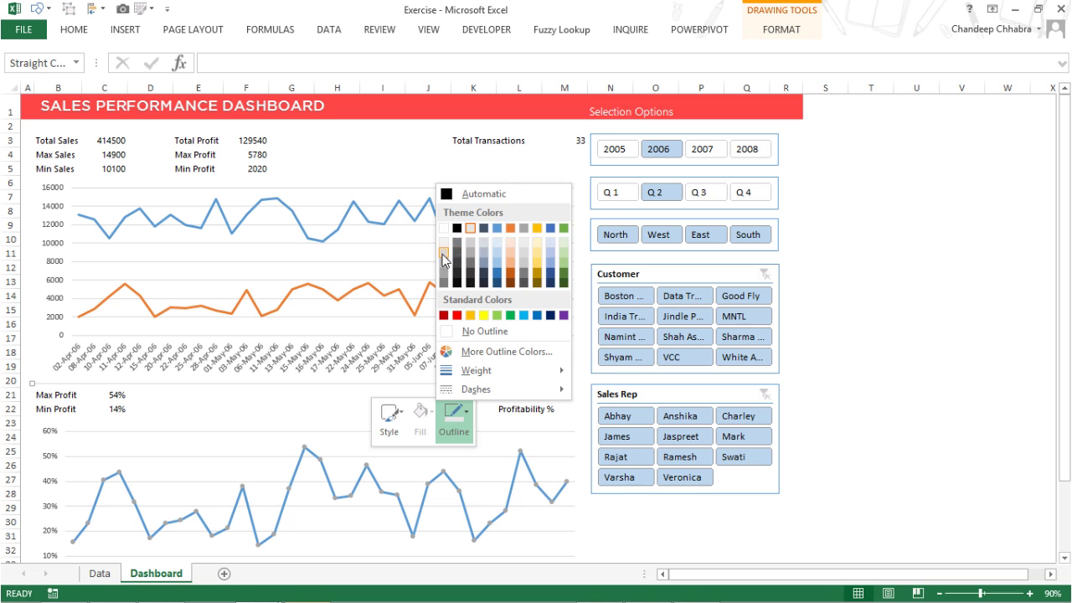
click(444, 266)
click(347, 410)
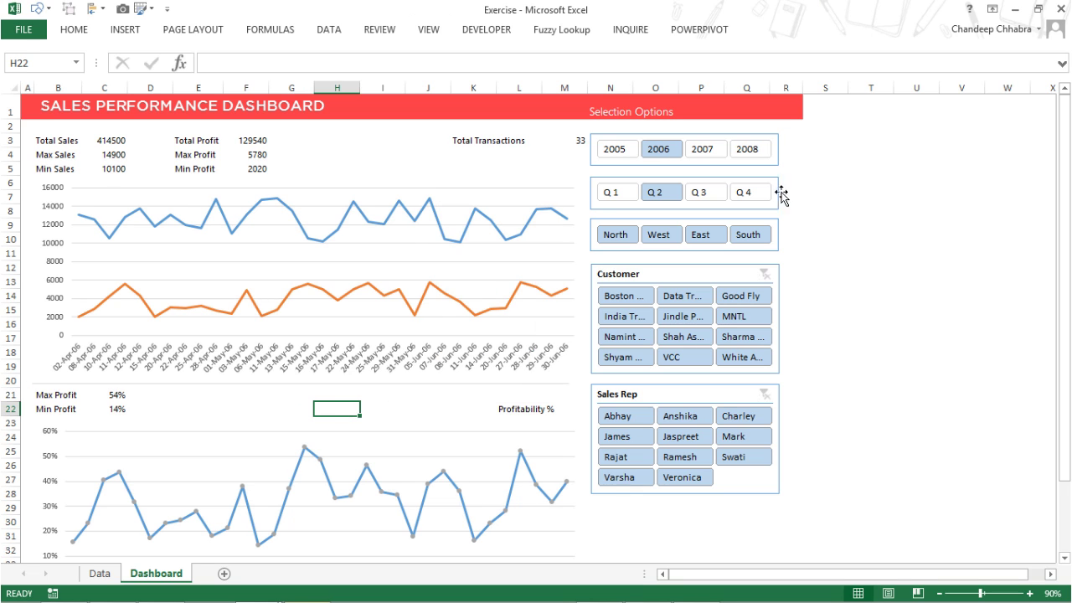
click(727, 404)
ctrl+click(699, 273)
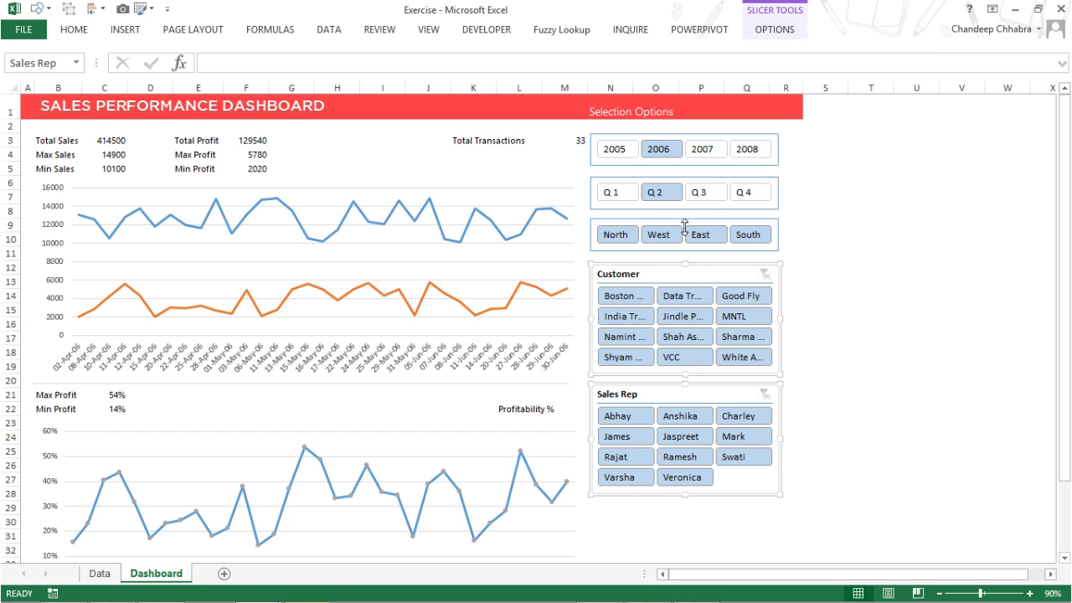
ctrl+click(687, 217)
ctrl+click(687, 180)
shift+click(710, 136)
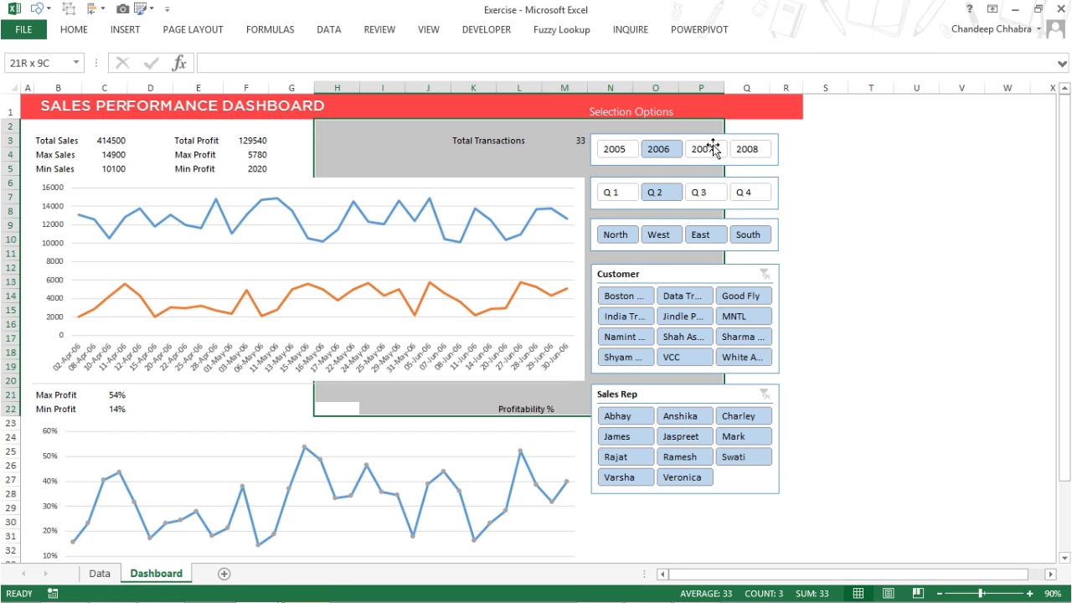
Step: Select the year, quarter, region, Customer and Sales Rep slicers together and show the slicer style options
ctrl+click(696, 231)
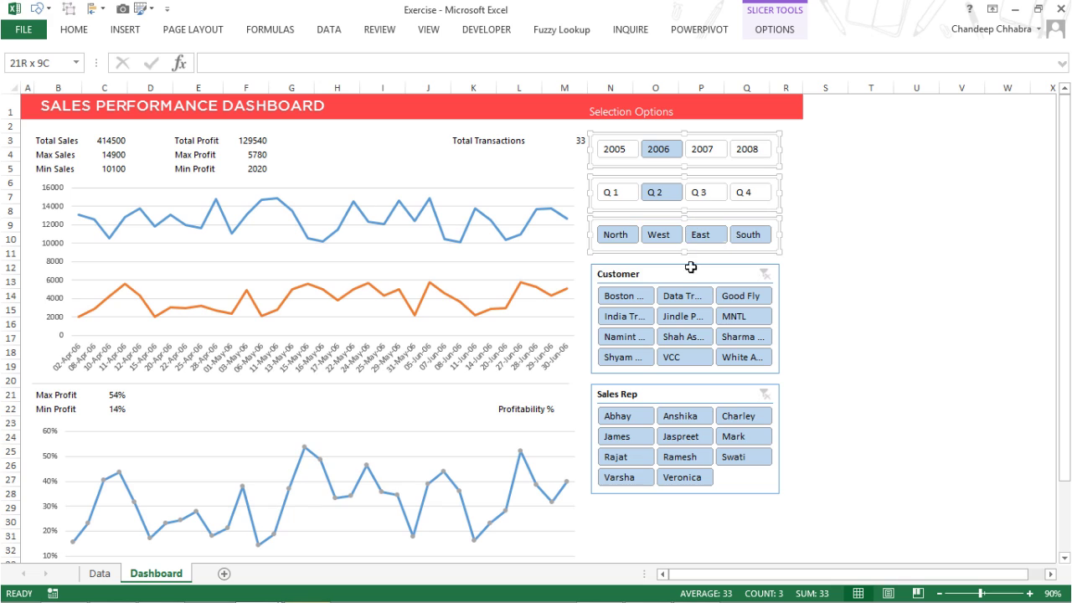
ctrl+click(690, 275)
ctrl+click(694, 405)
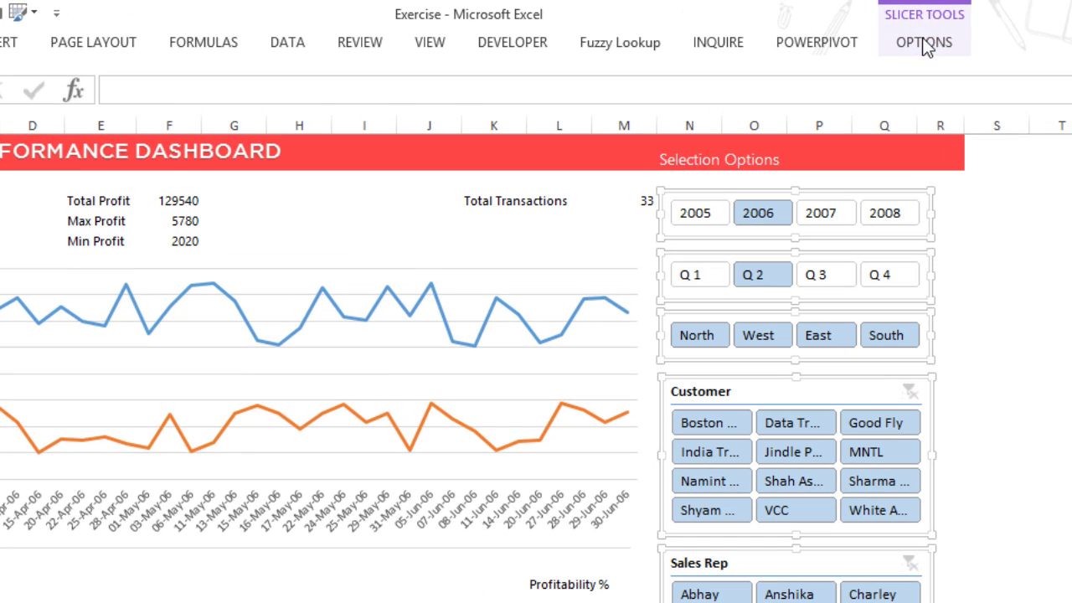
click(775, 29)
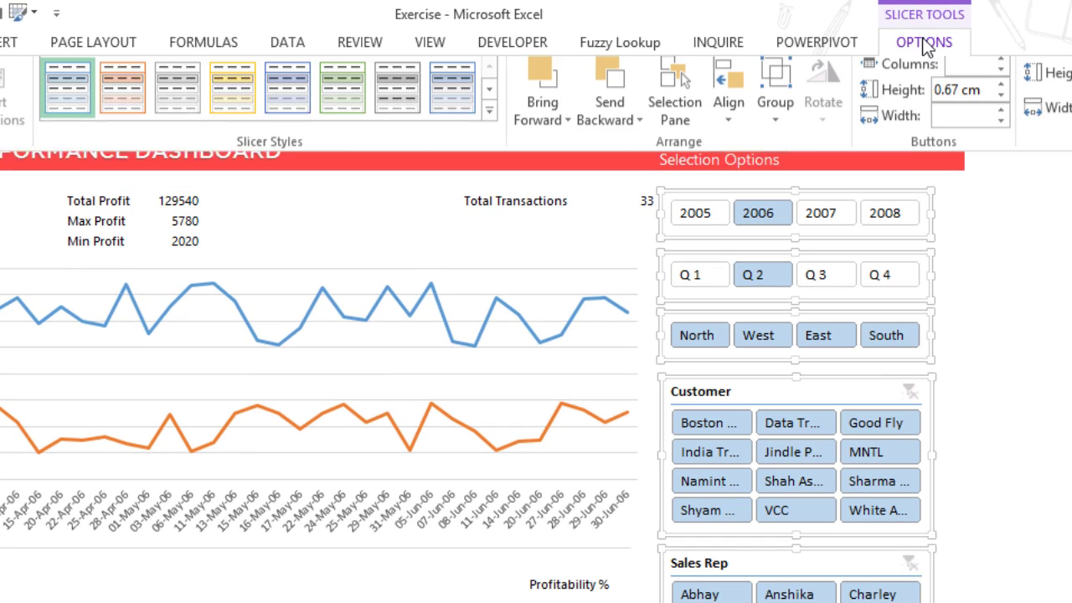
Step: Duplicate the slicer style Light 1 and name the copy My Style
right_click(73, 94)
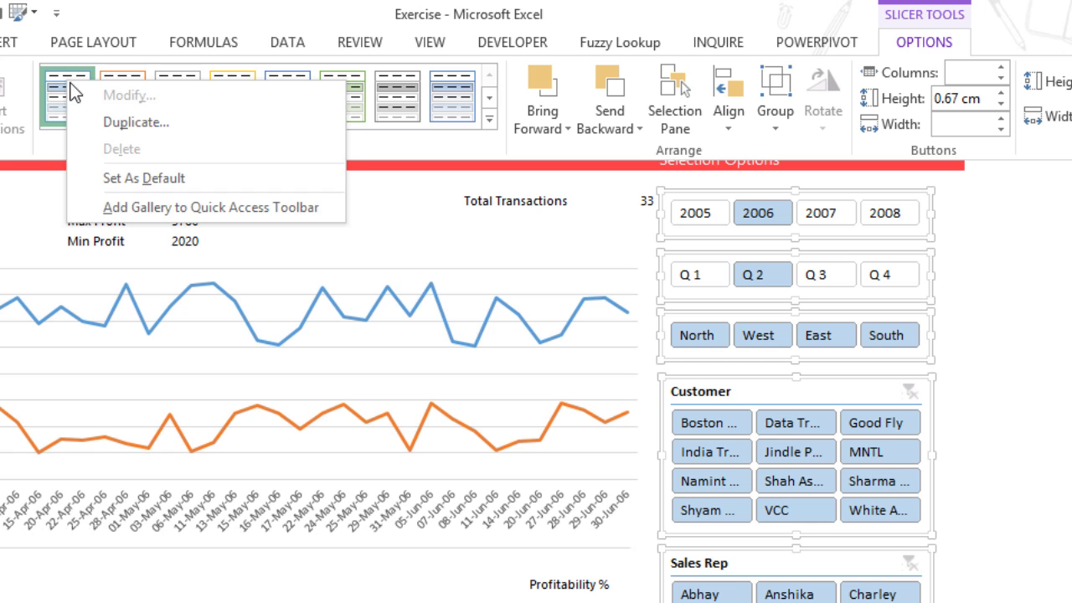
click(114, 122)
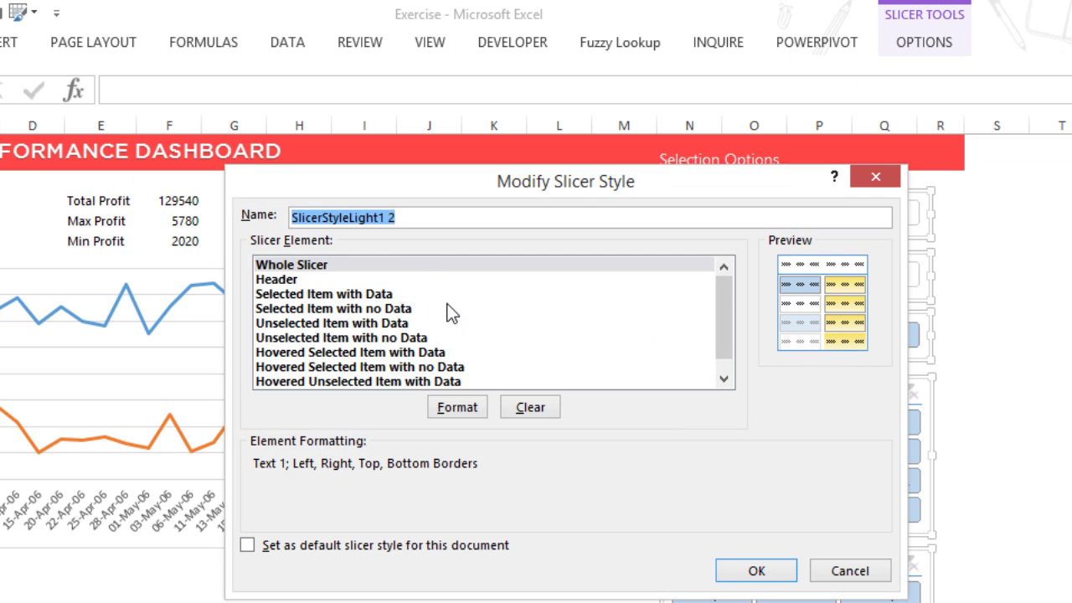
text(My Style)
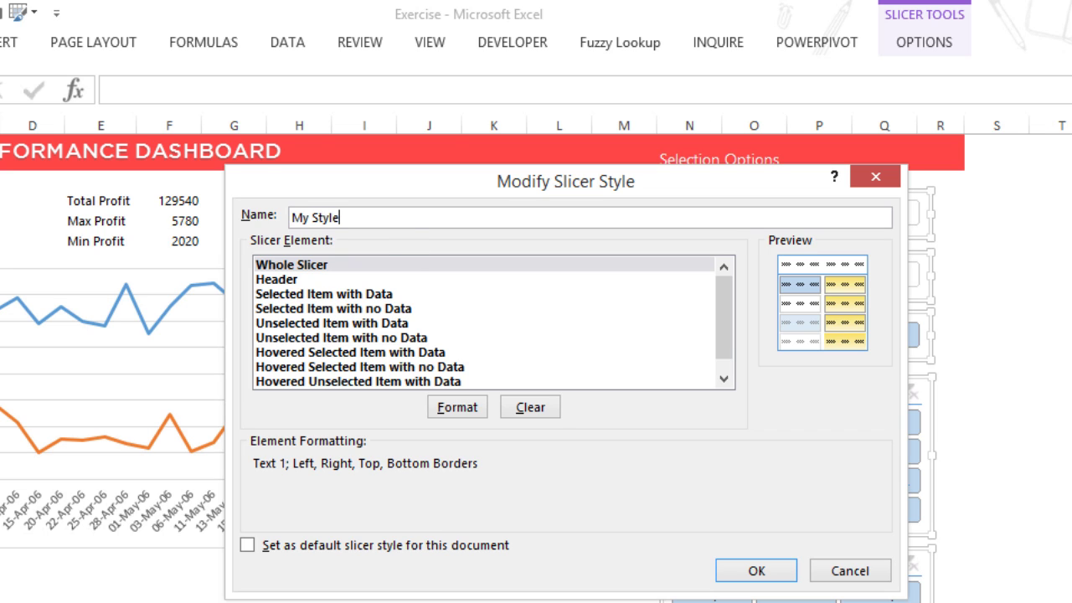
Step: Remove all borders from the Whole Slicer element of My Style and save the style
click(289, 268)
click(454, 409)
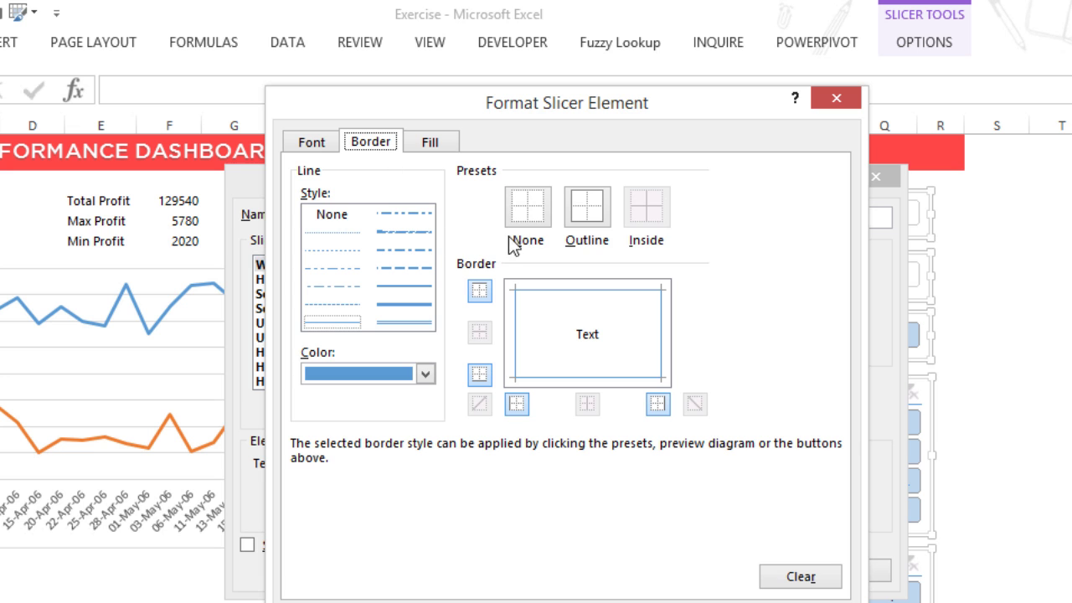
click(536, 220)
key(Return)
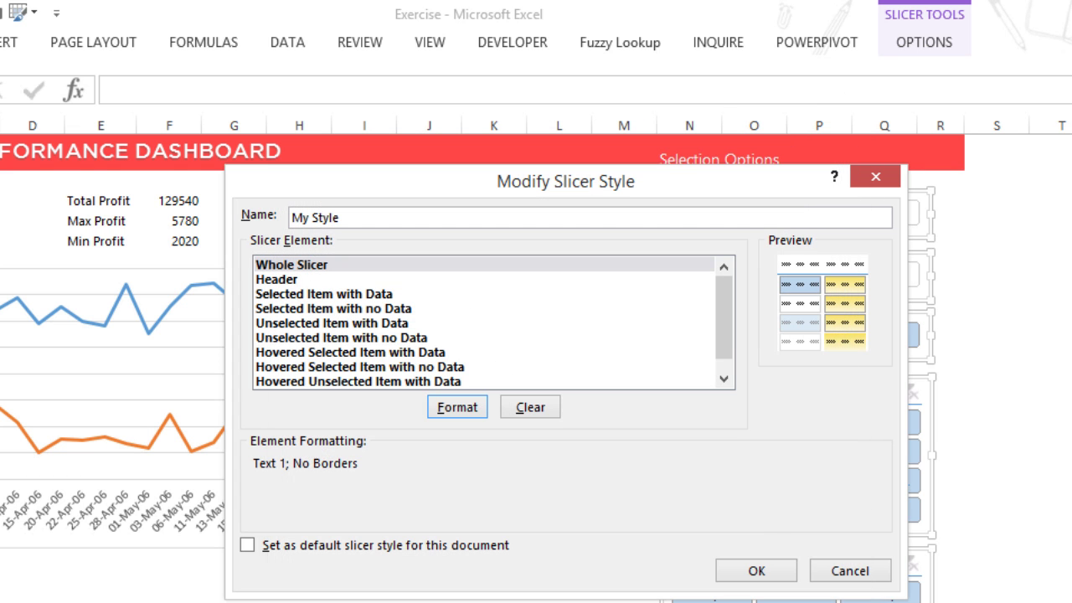
click(785, 572)
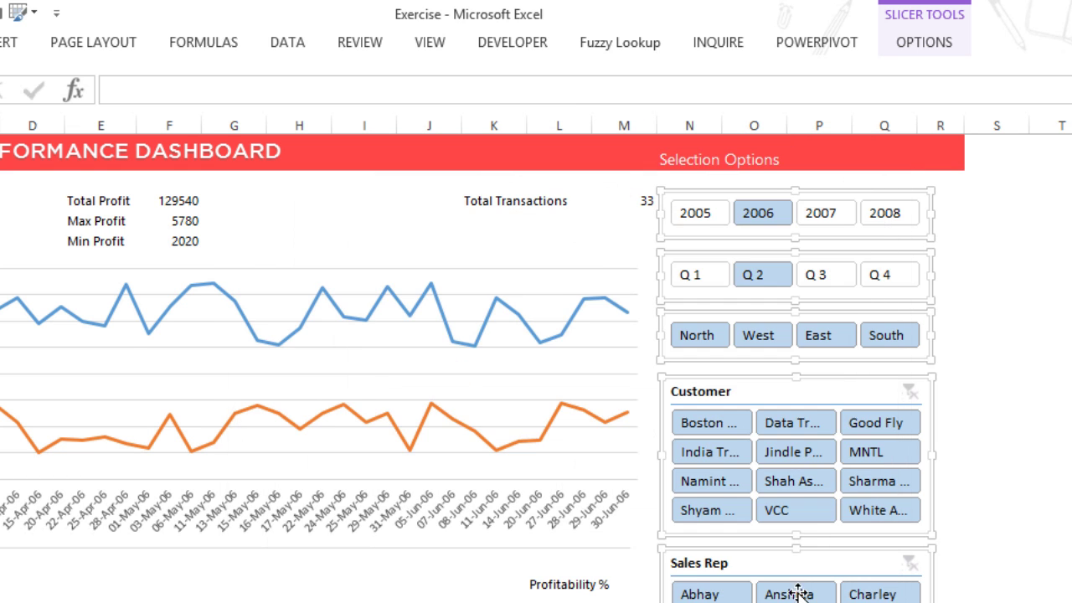
Step: Apply the custom My Style to the year, quarter, region, Customer and Sales Rep slicers together, and deselect them
click(819, 233)
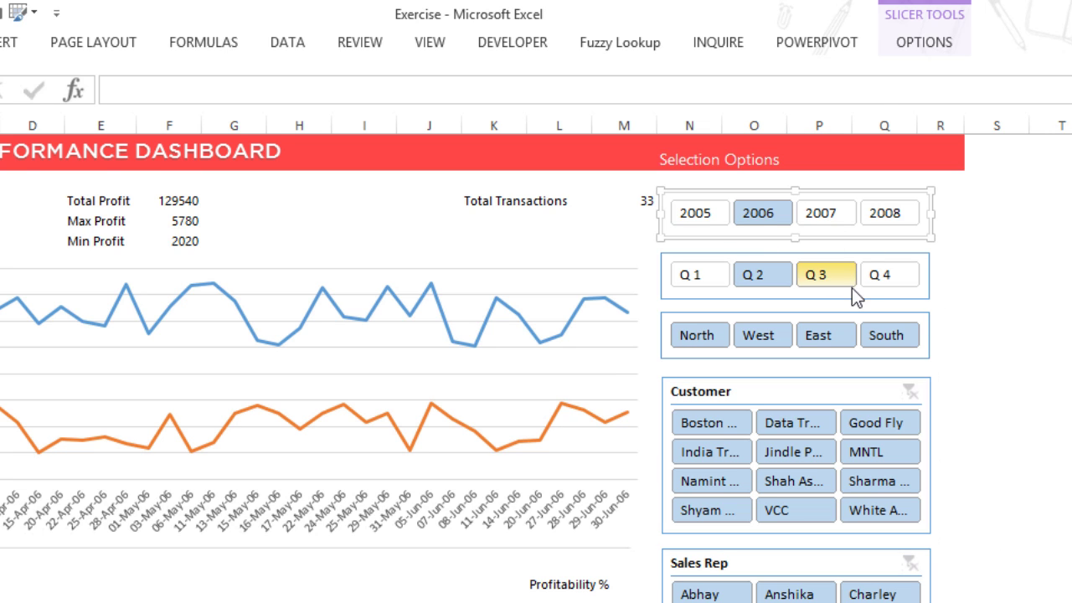
click(853, 542)
click(854, 568)
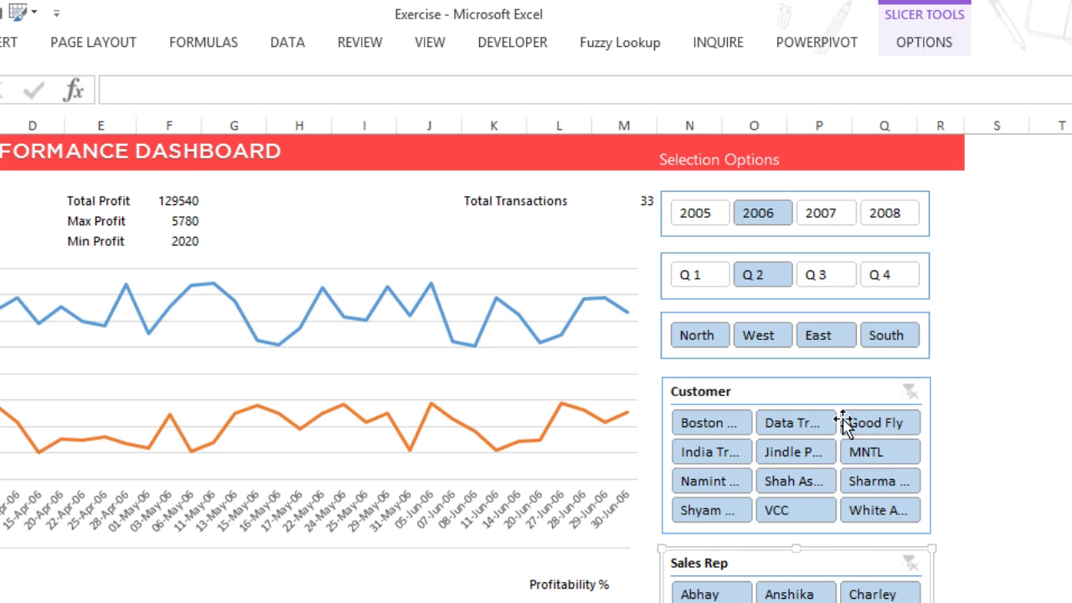
ctrl+click(851, 328)
ctrl+click(865, 276)
ctrl+click(867, 207)
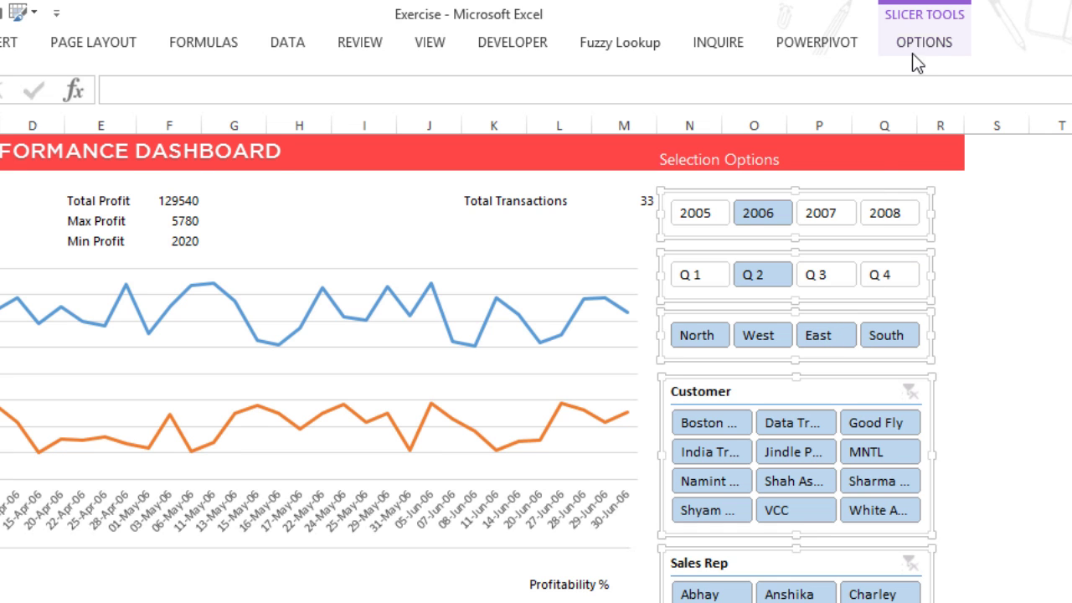
click(918, 52)
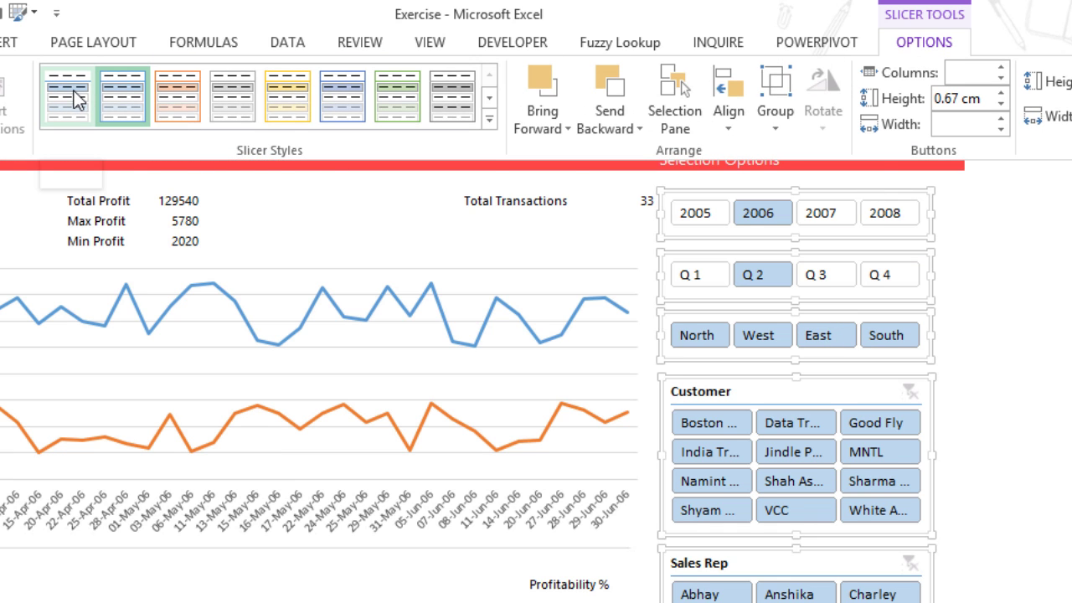
click(78, 99)
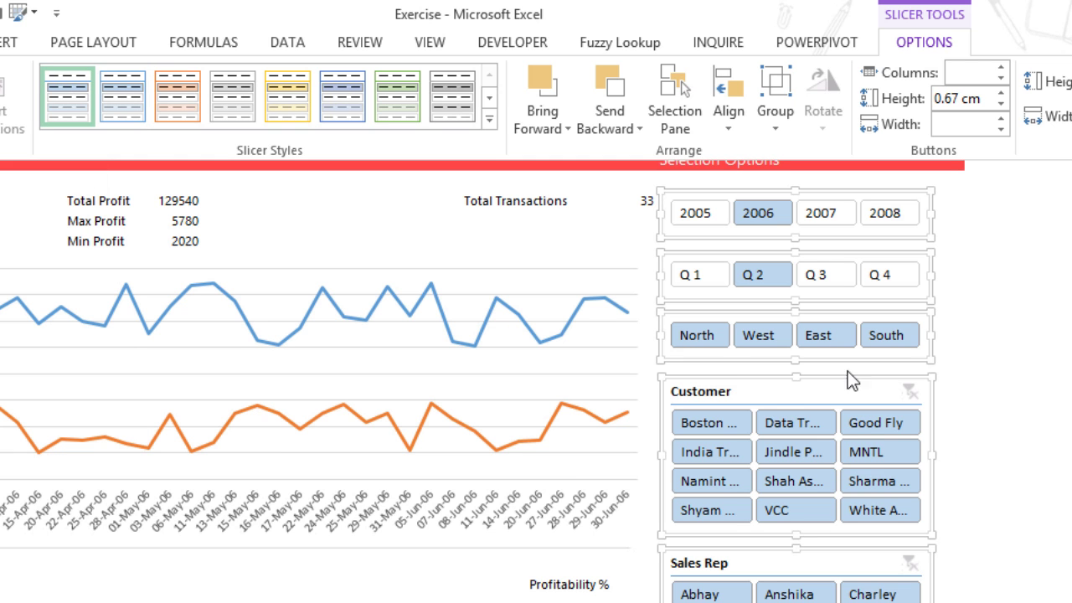
key(ctrl+F1)
key(Escape)
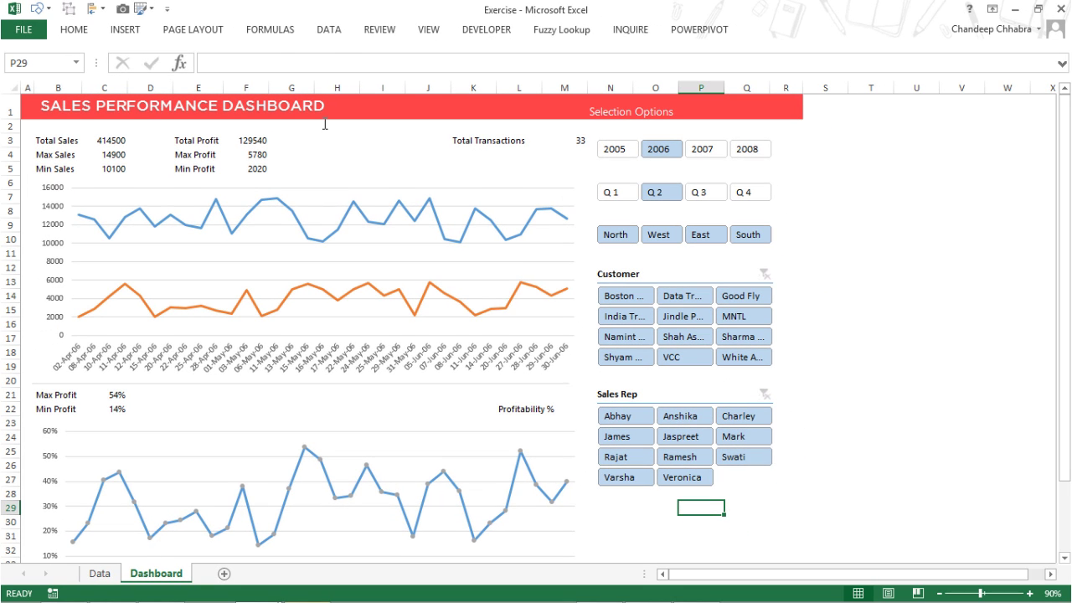
Step: Set the font colour of the sales labels and figures in B3:C5 to blue, matching the sales line
drag(42, 140, 109, 170)
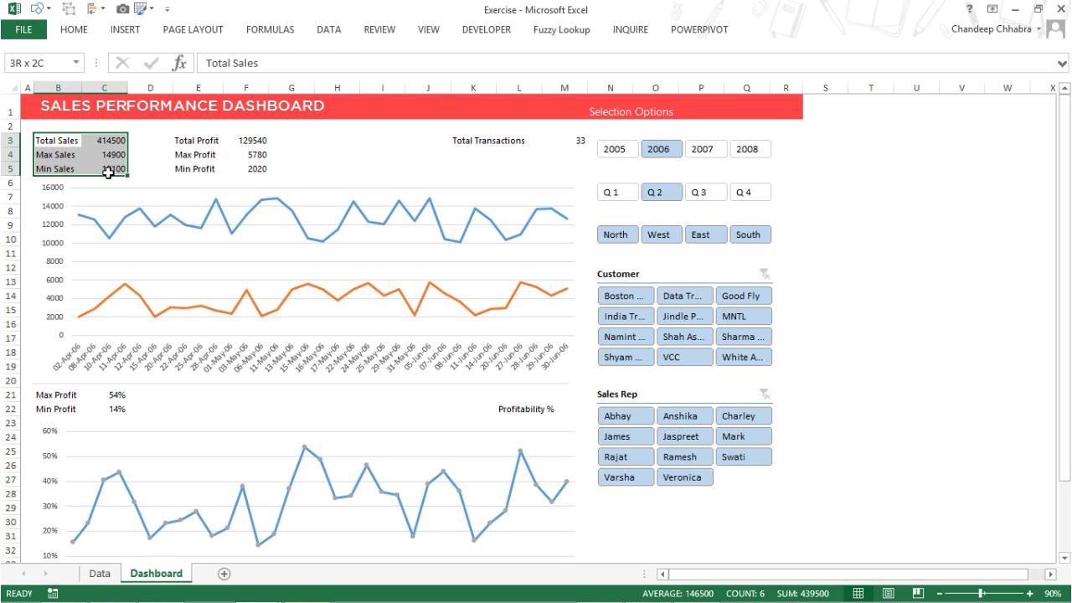
click(90, 32)
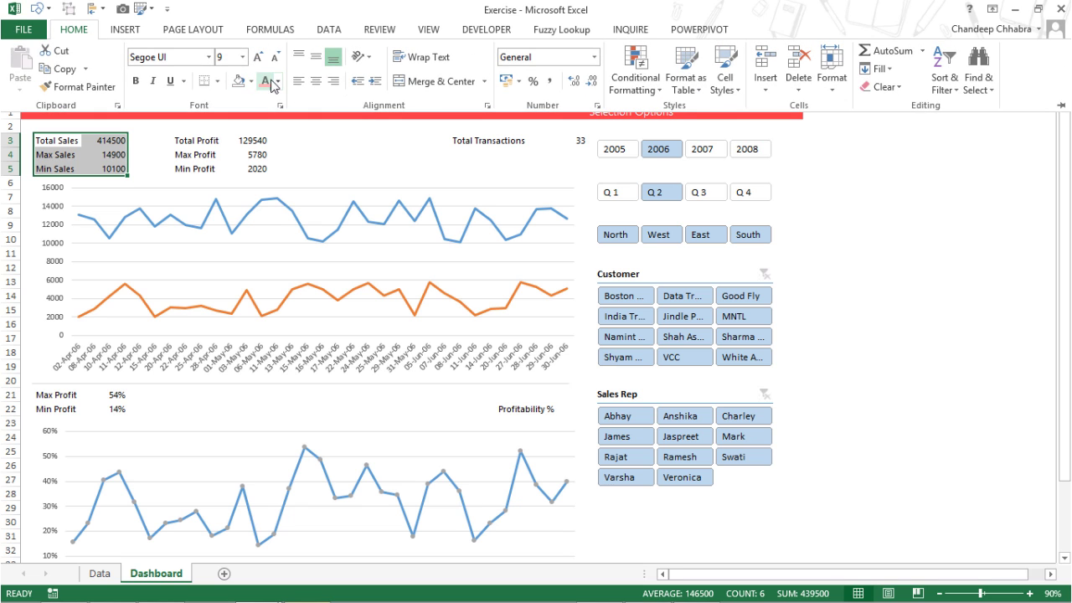
click(279, 81)
click(357, 224)
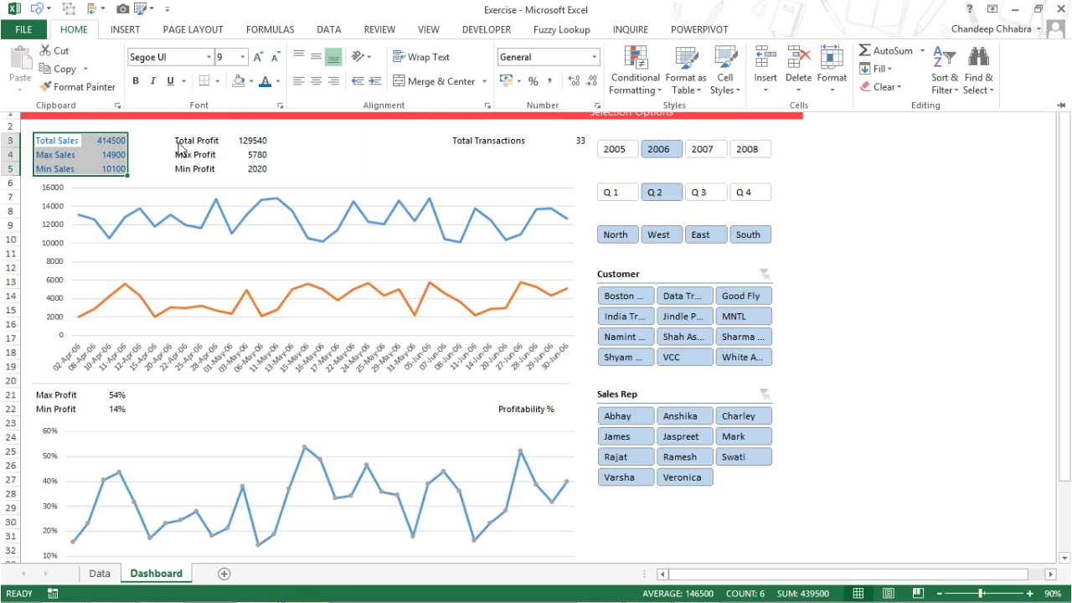
Step: Set the font colour of the profit labels and figures in E3:F5 to orange, matching the profit line
click(201, 141)
double_click(202, 142)
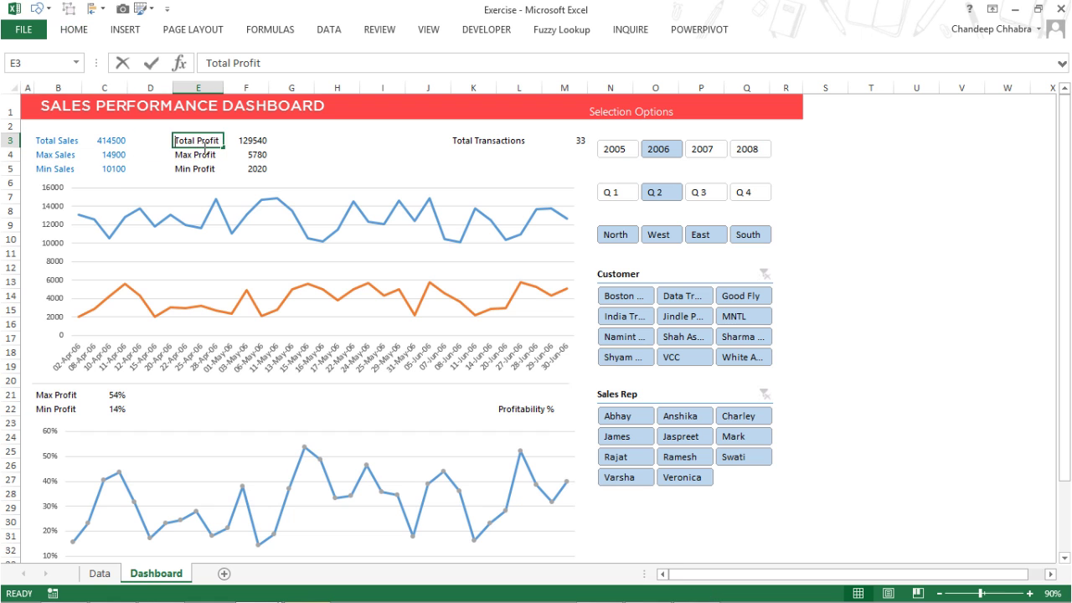
key(Escape)
key(shift+Down)
key(shift+Down)
key(shift+Right)
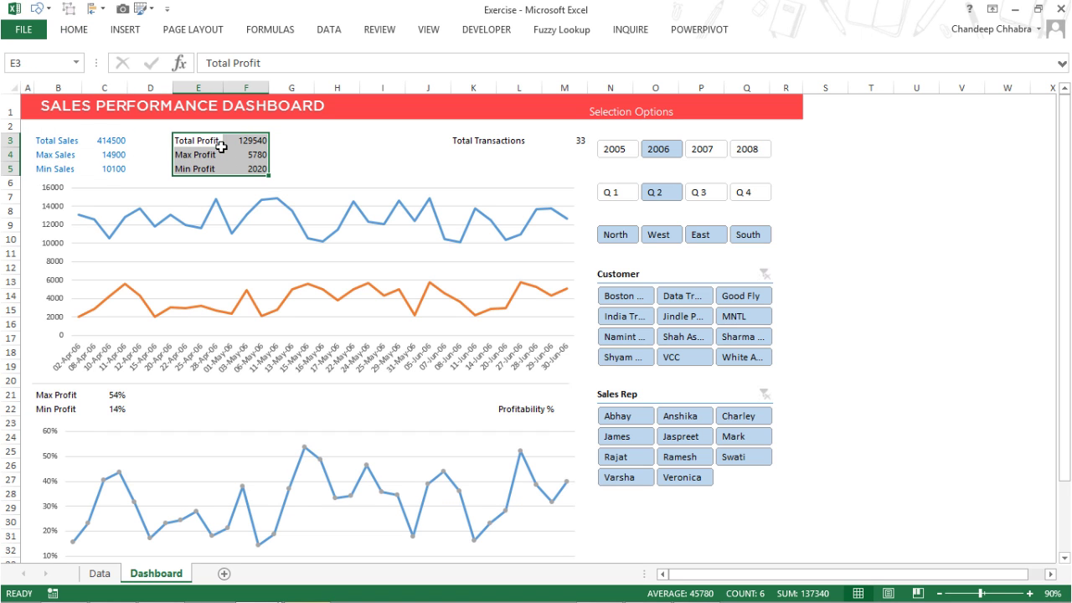
click(77, 30)
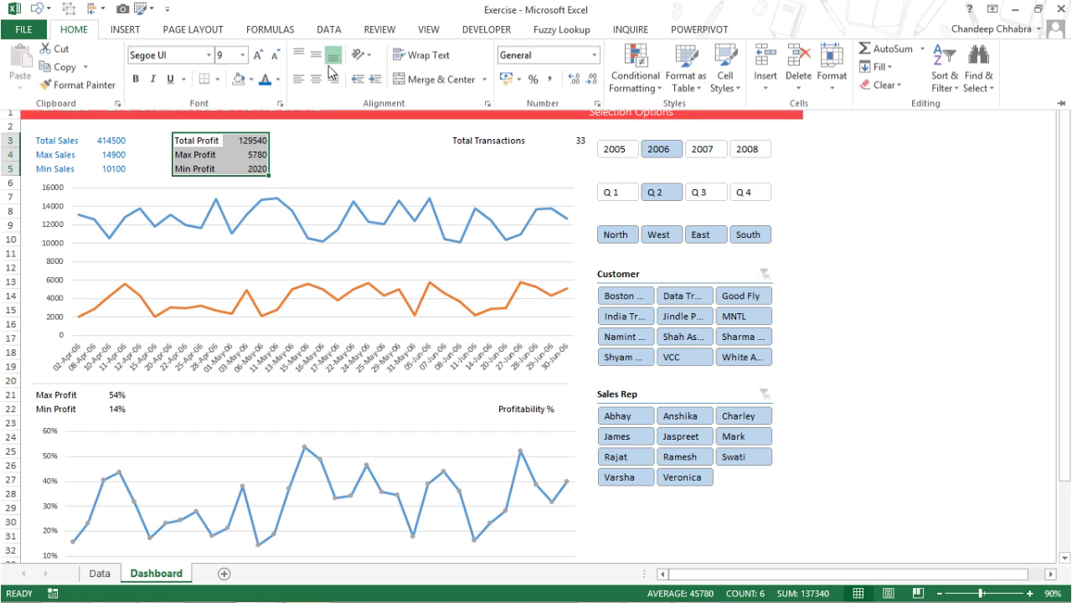
click(278, 82)
click(332, 136)
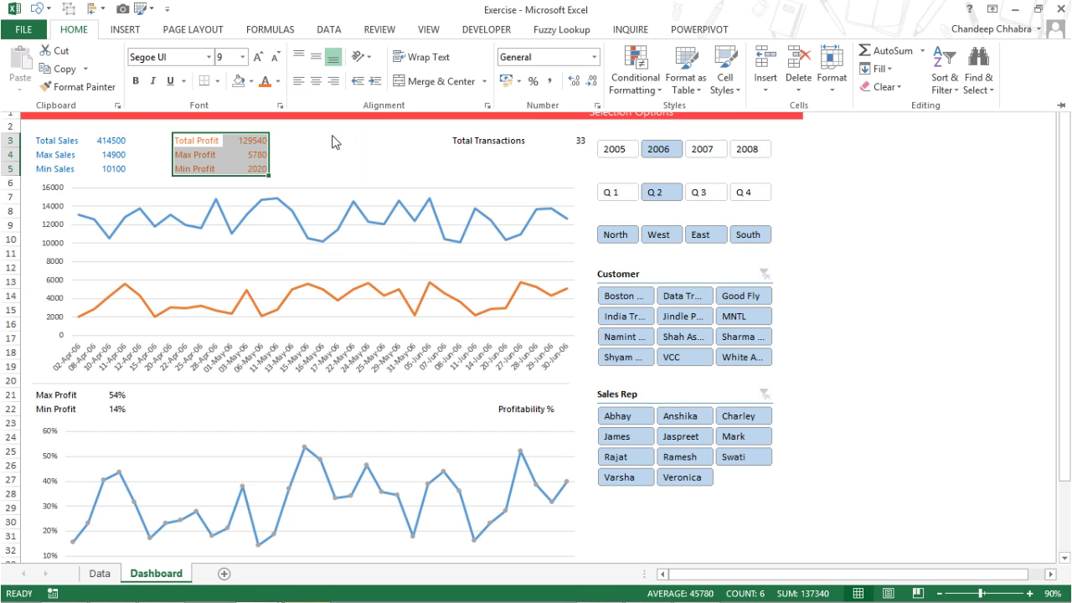
click(348, 162)
click(348, 160)
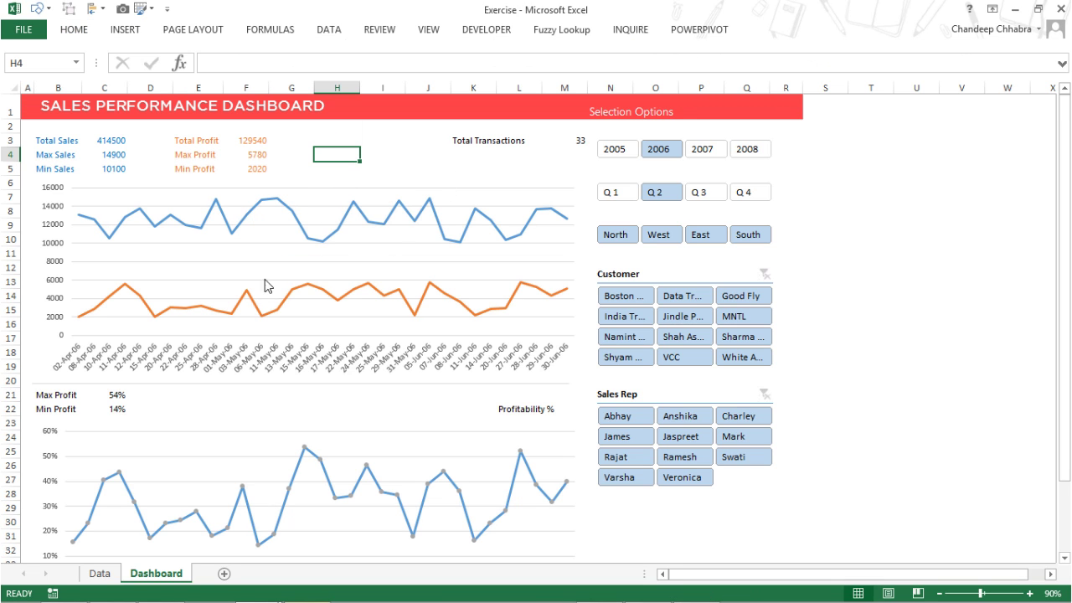
Step: Give the profitability chart's line a dark grey outline and a thinner weight
right_click(123, 484)
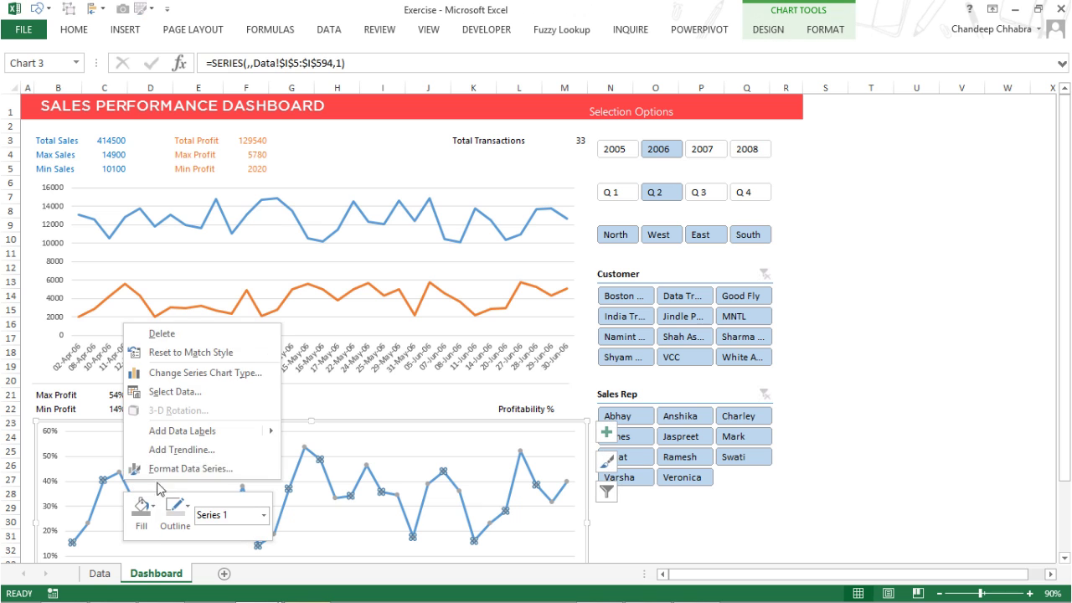
click(175, 507)
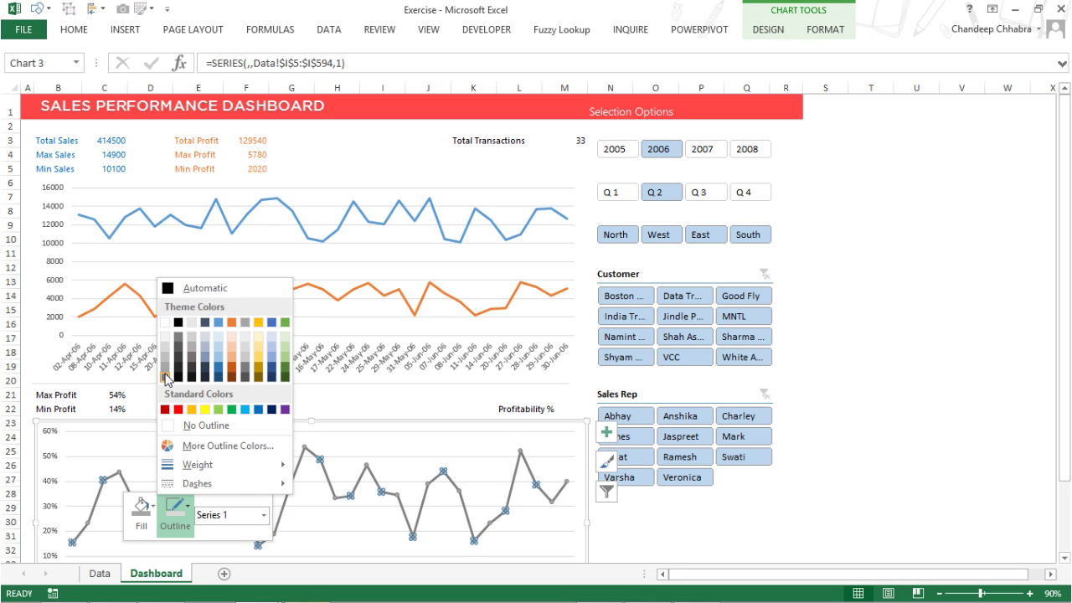
click(179, 336)
click(183, 525)
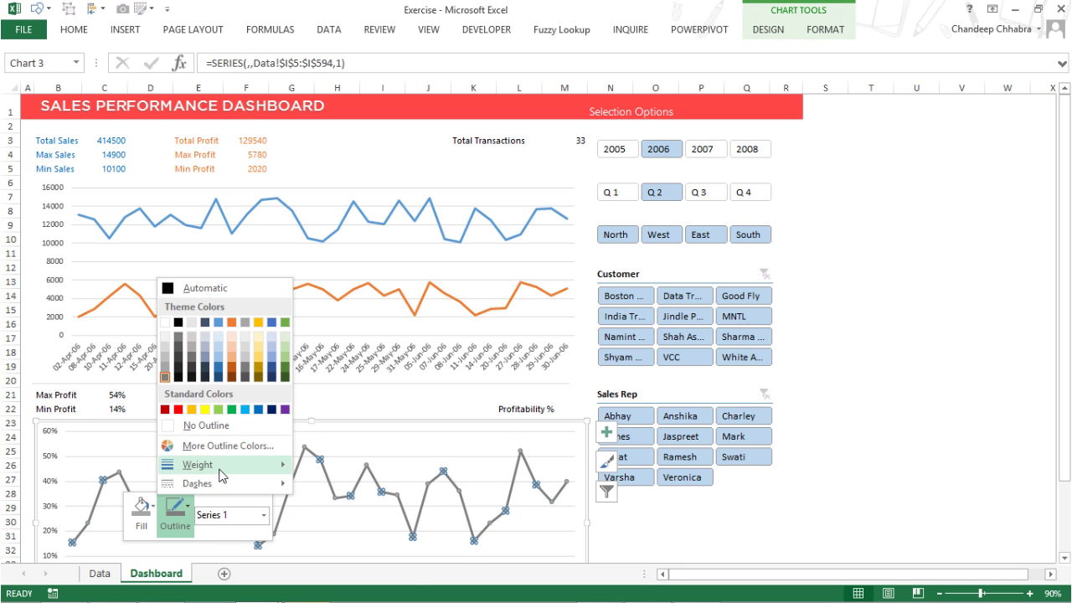
mouse_move(220, 465)
click(349, 477)
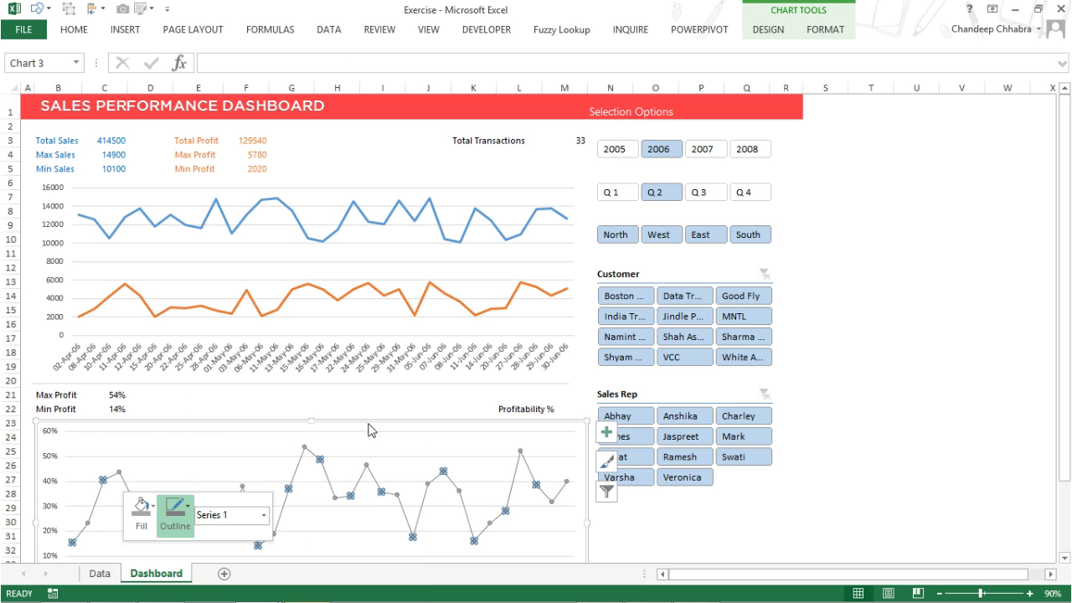
Step: Fill the markers of the profitability line with dark grey and deselect the chart
click(141, 508)
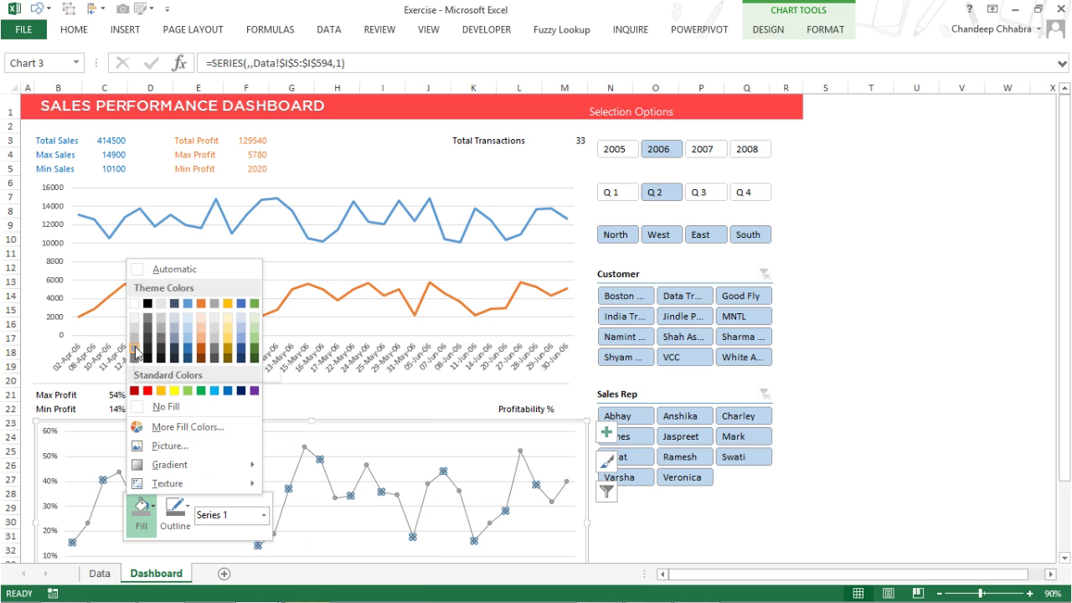
click(134, 361)
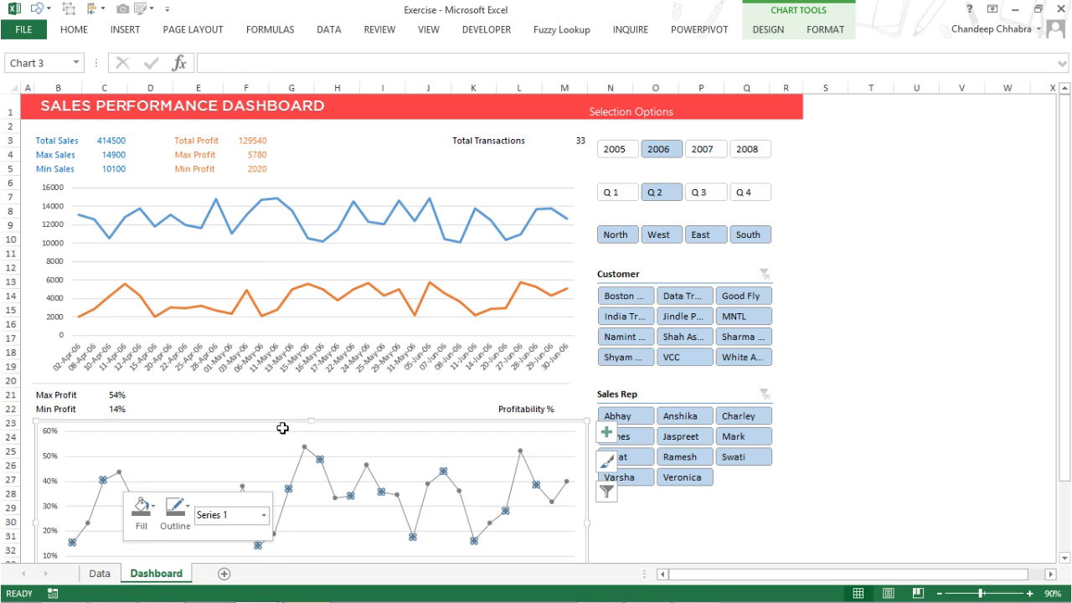
click(291, 409)
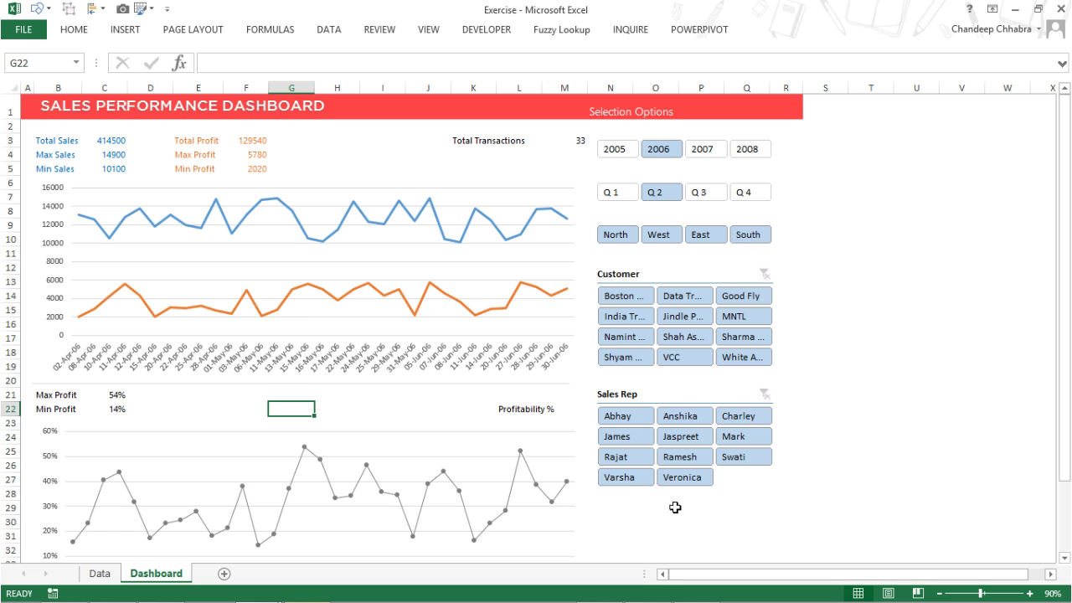
Step: Switch to the online stopwatch in the browser, pause it and return to the Excel workbook
key(alt+Tab)
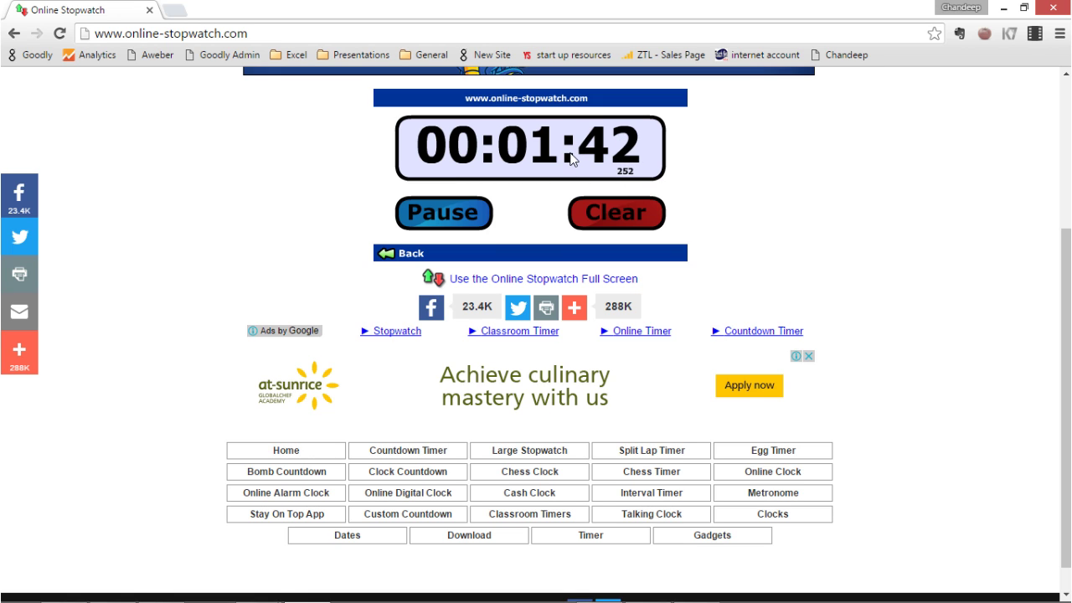
click(456, 217)
key(alt+Tab)
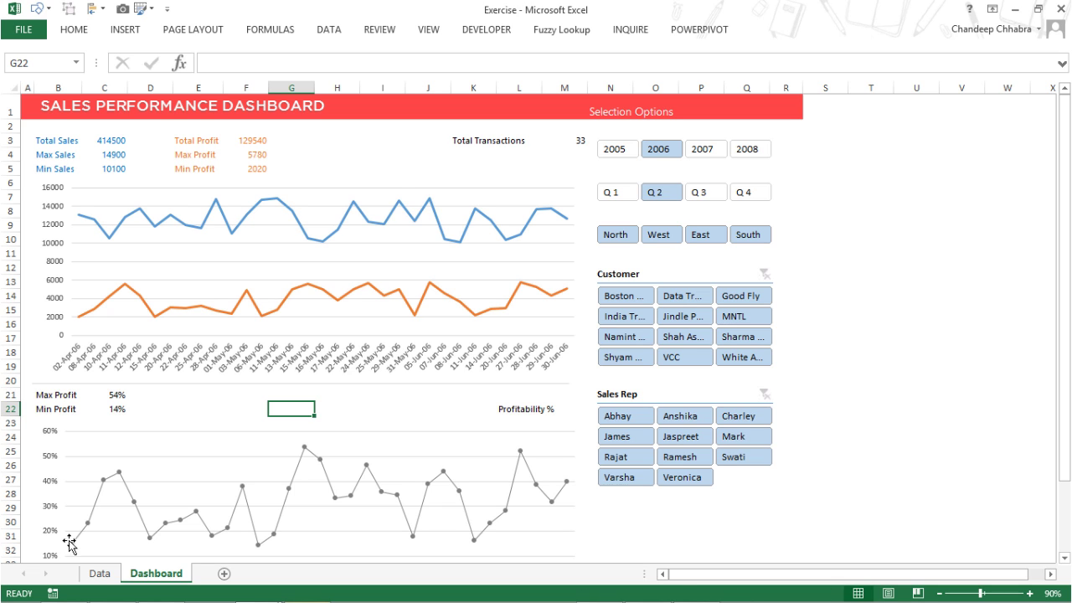
Step: Compare the filtered source table on the Data sheet with the charts and figures on the Dashboard sheet
click(98, 574)
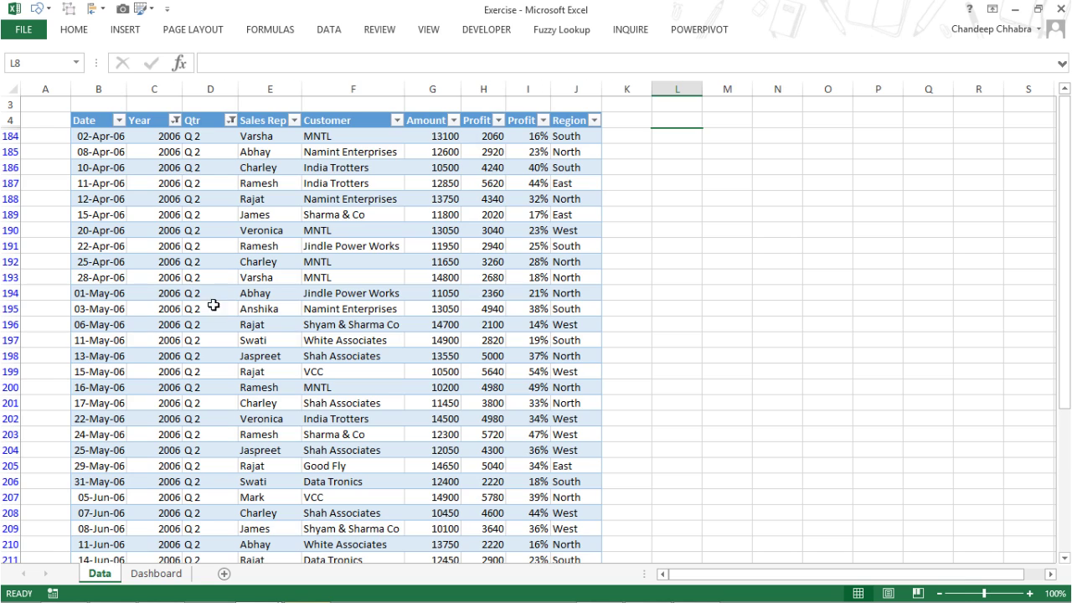
click(155, 574)
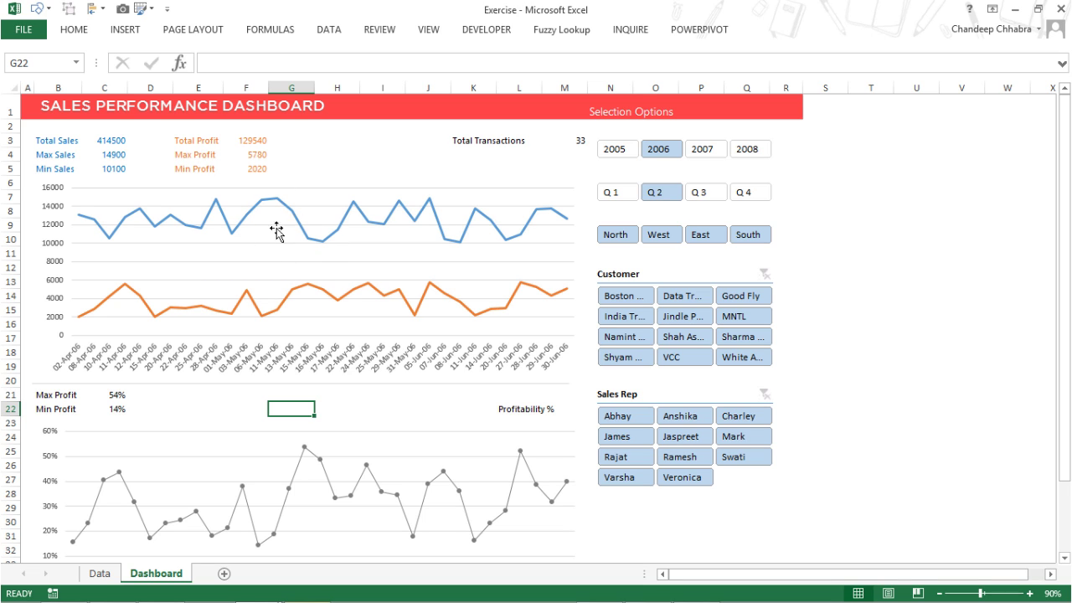
click(104, 577)
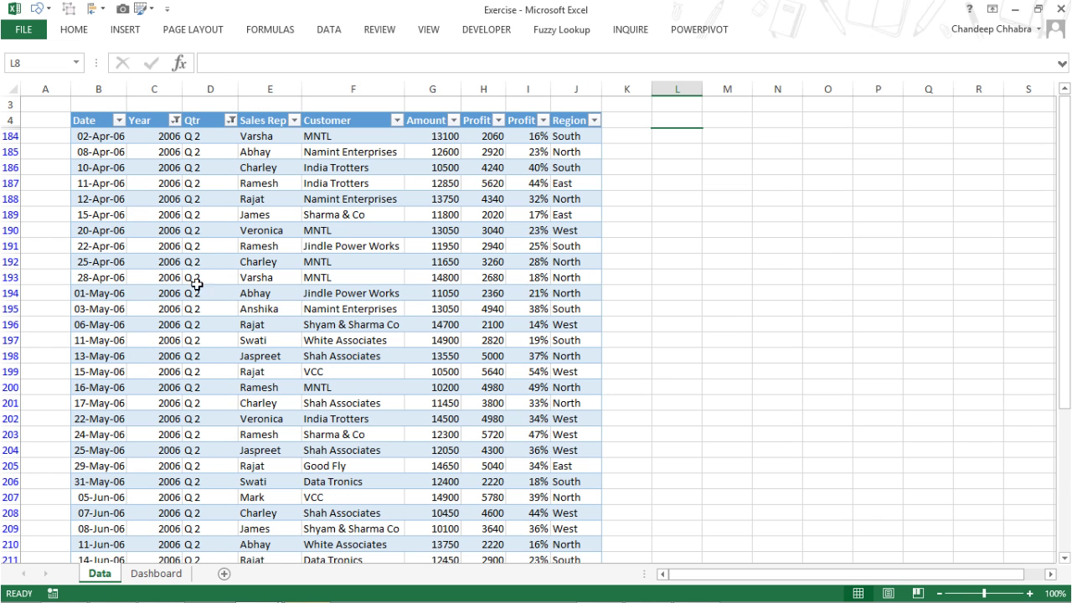
click(157, 574)
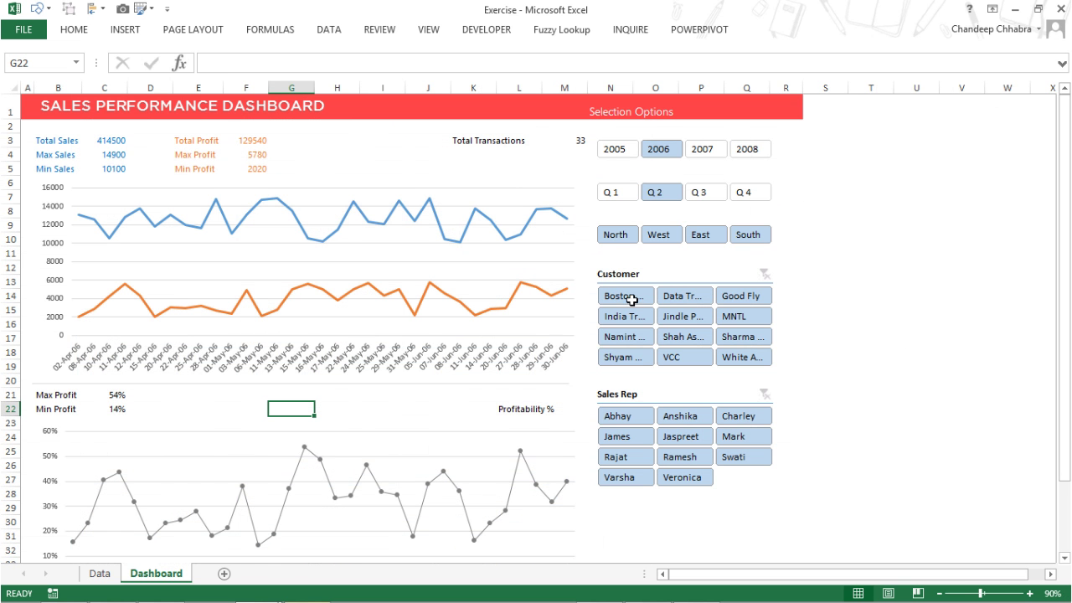